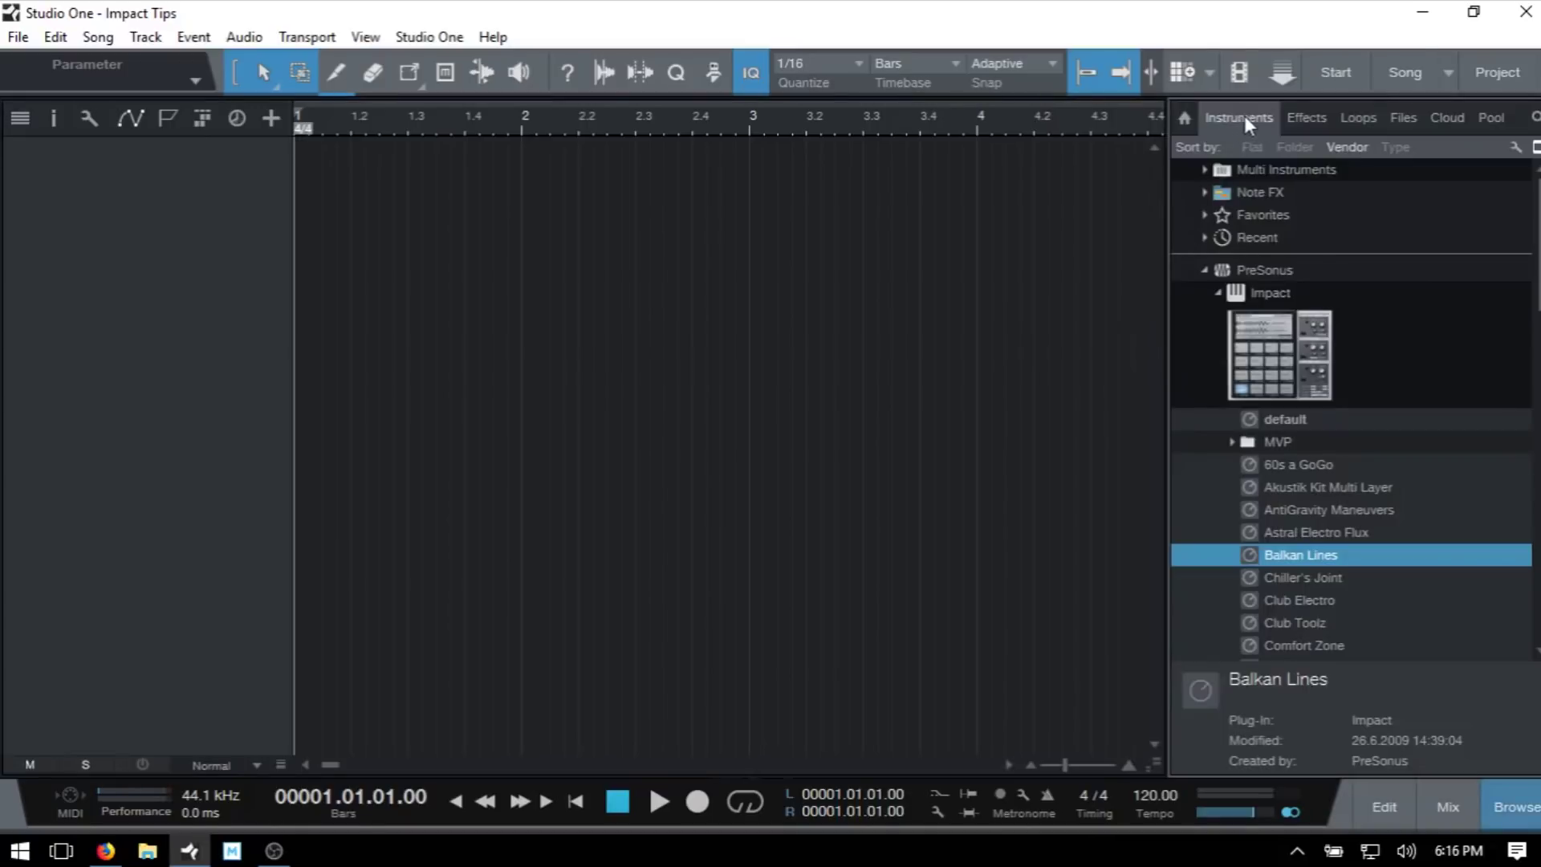
Add PreSonus Impact as an instrument track in the empty arrangement, hide the browser and reposition the instrument window
{"action": "left_click", "coordinate": [1204, 269]}
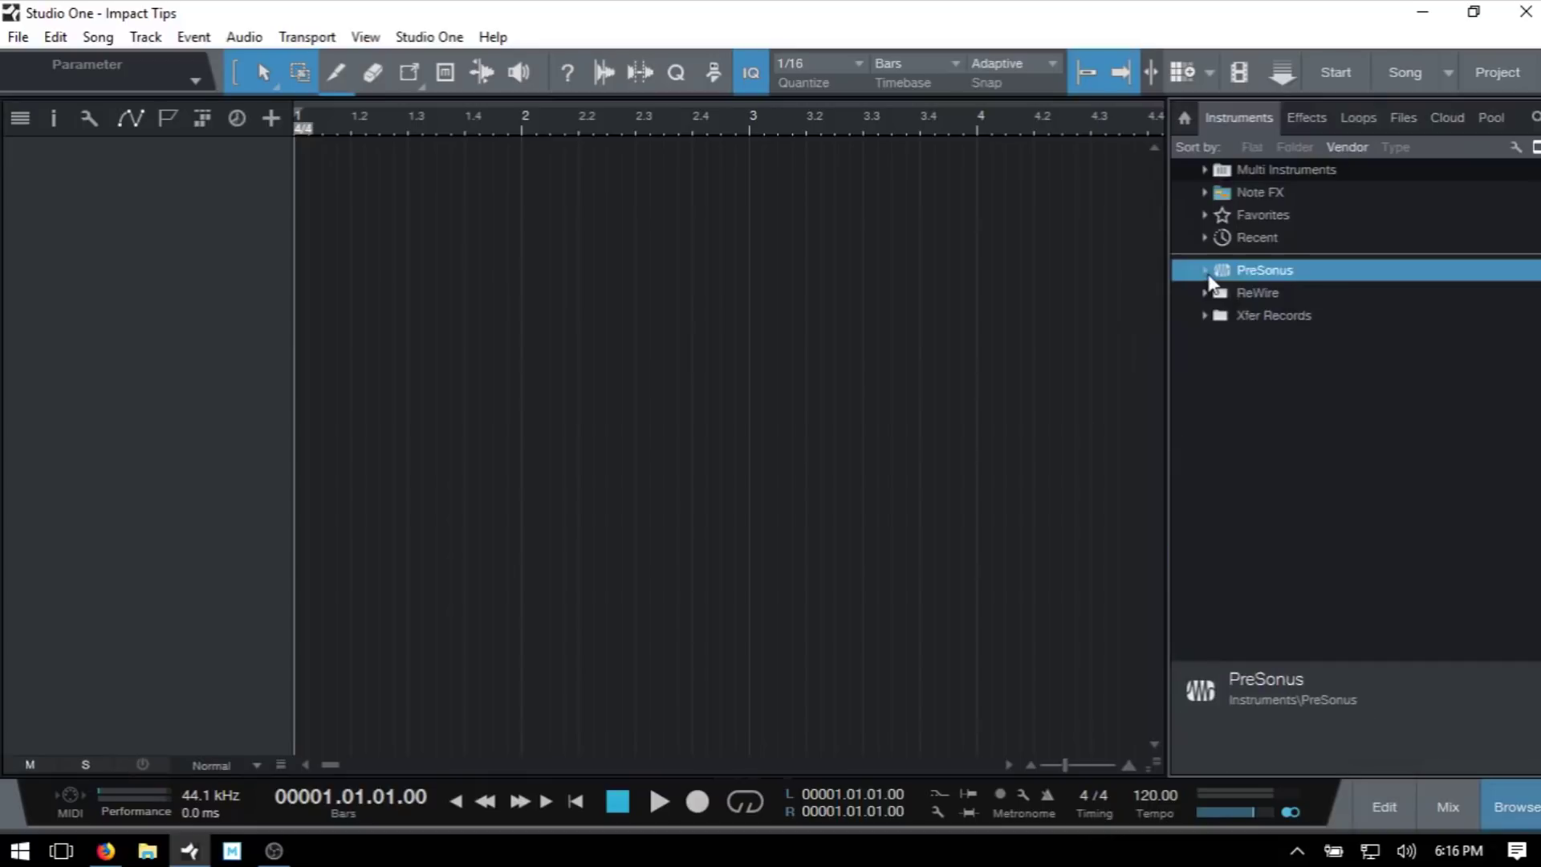
{"action": "left_click", "coordinate": [1204, 270]}
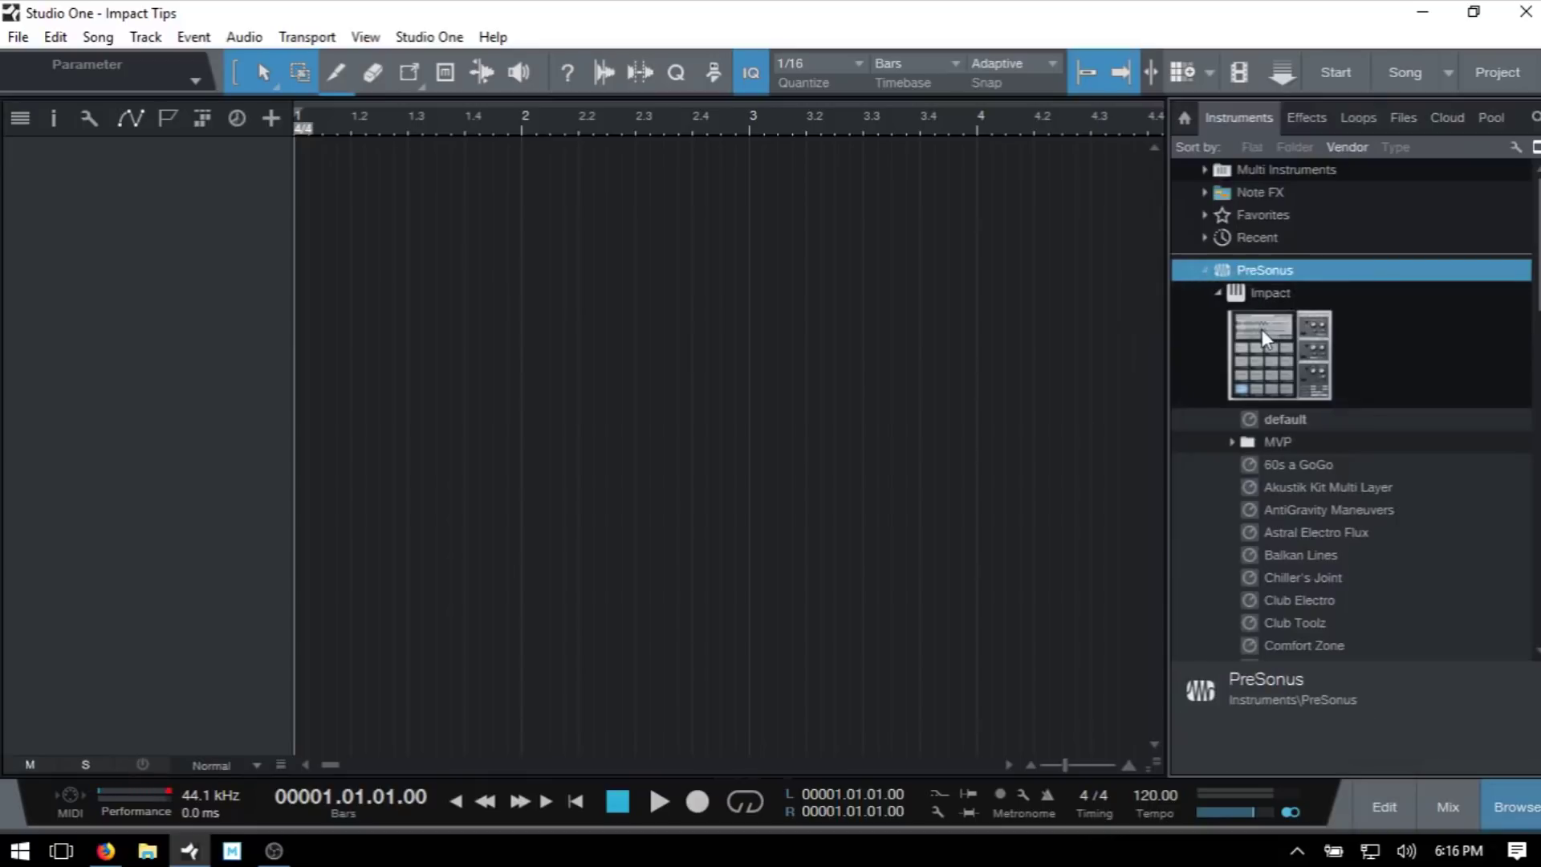
{"action": "left_click_drag", "start_coordinate": [1268, 353], "coordinate": [704, 284]}
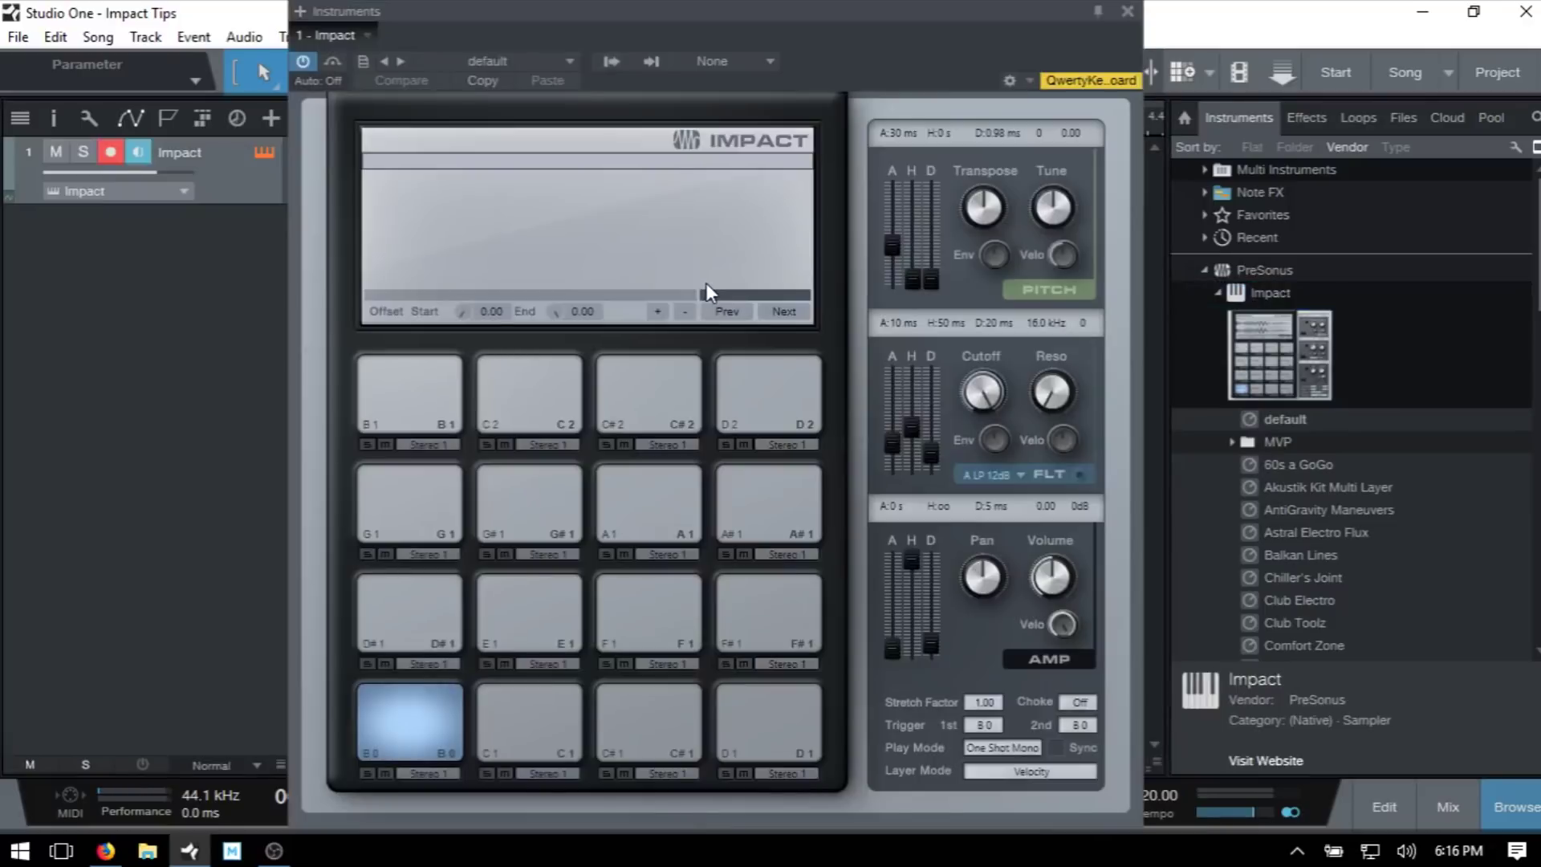
{"action": "key", "text": "F5"}
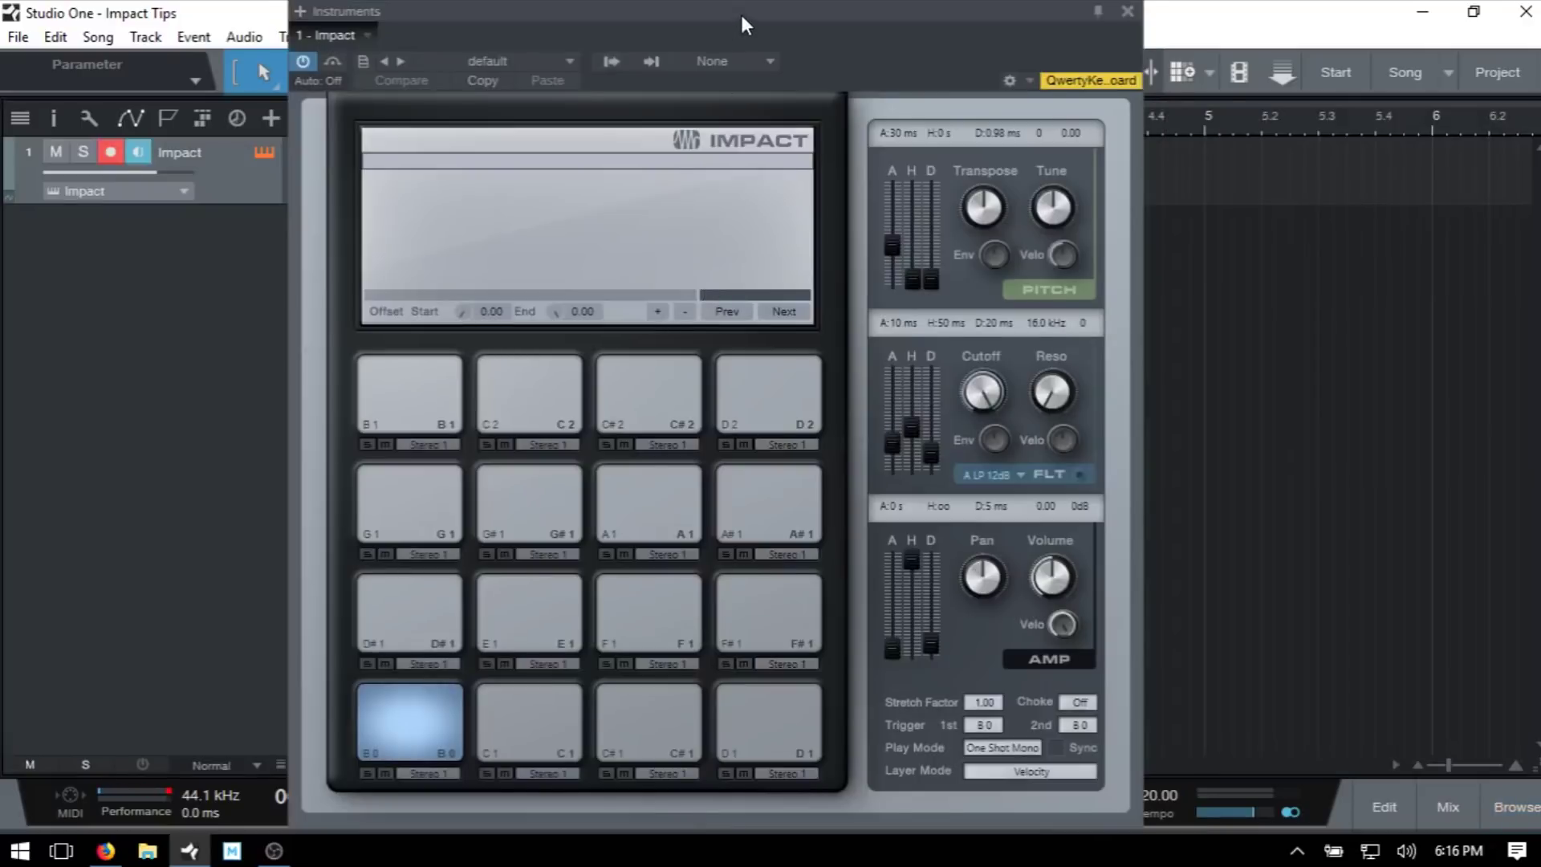
{"action": "left_click_drag", "start_coordinate": [740, 11], "coordinate": [786, 16]}
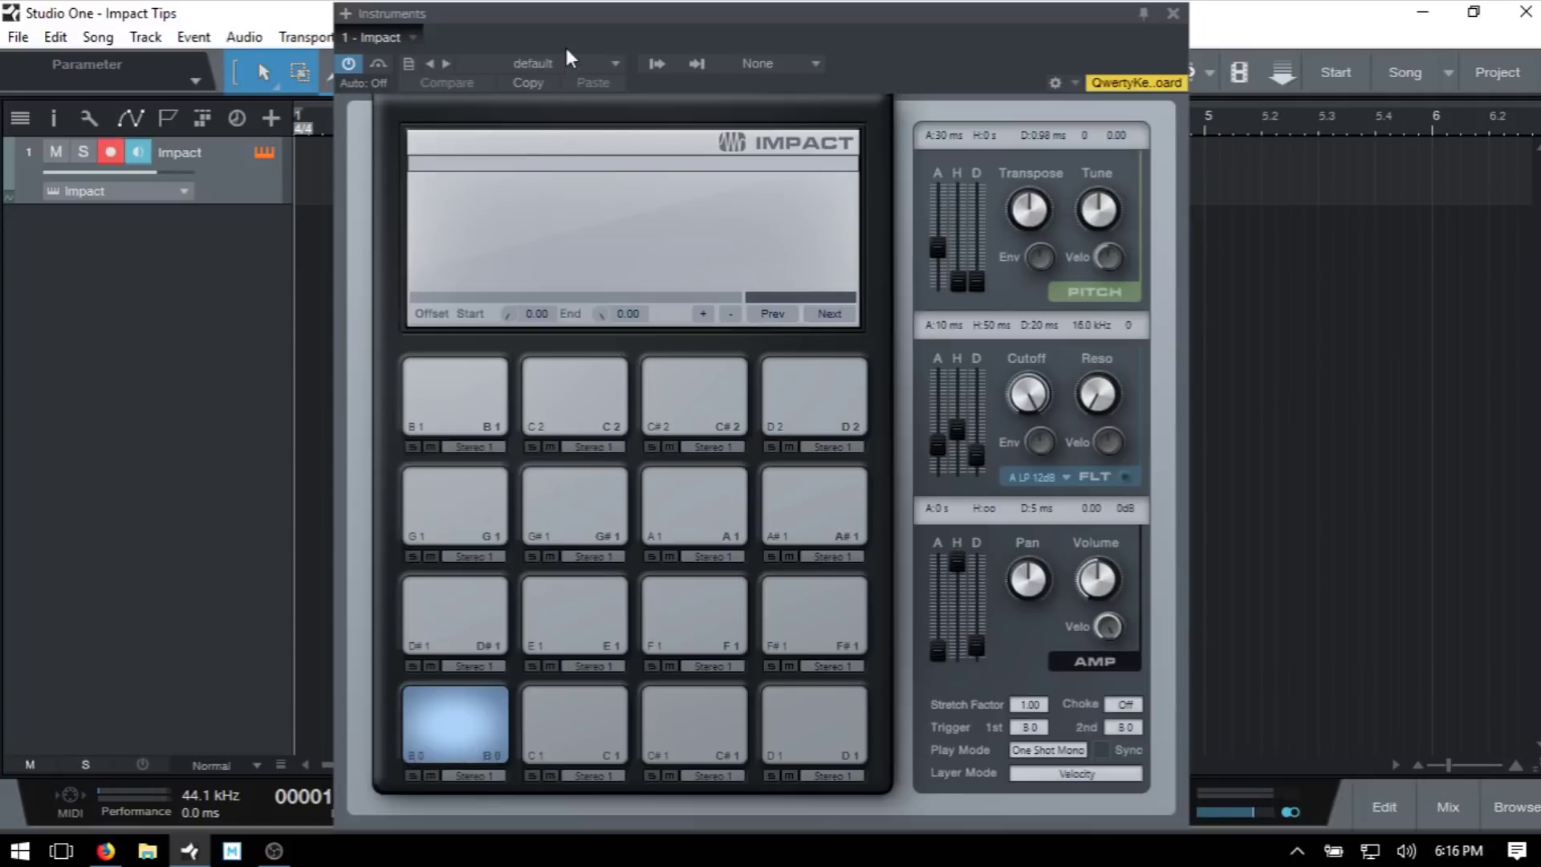
Load the Chiller's Joint preset in Impact and replace it with the Hip Hop Underground preset
{"action": "left_click", "coordinate": [552, 63]}
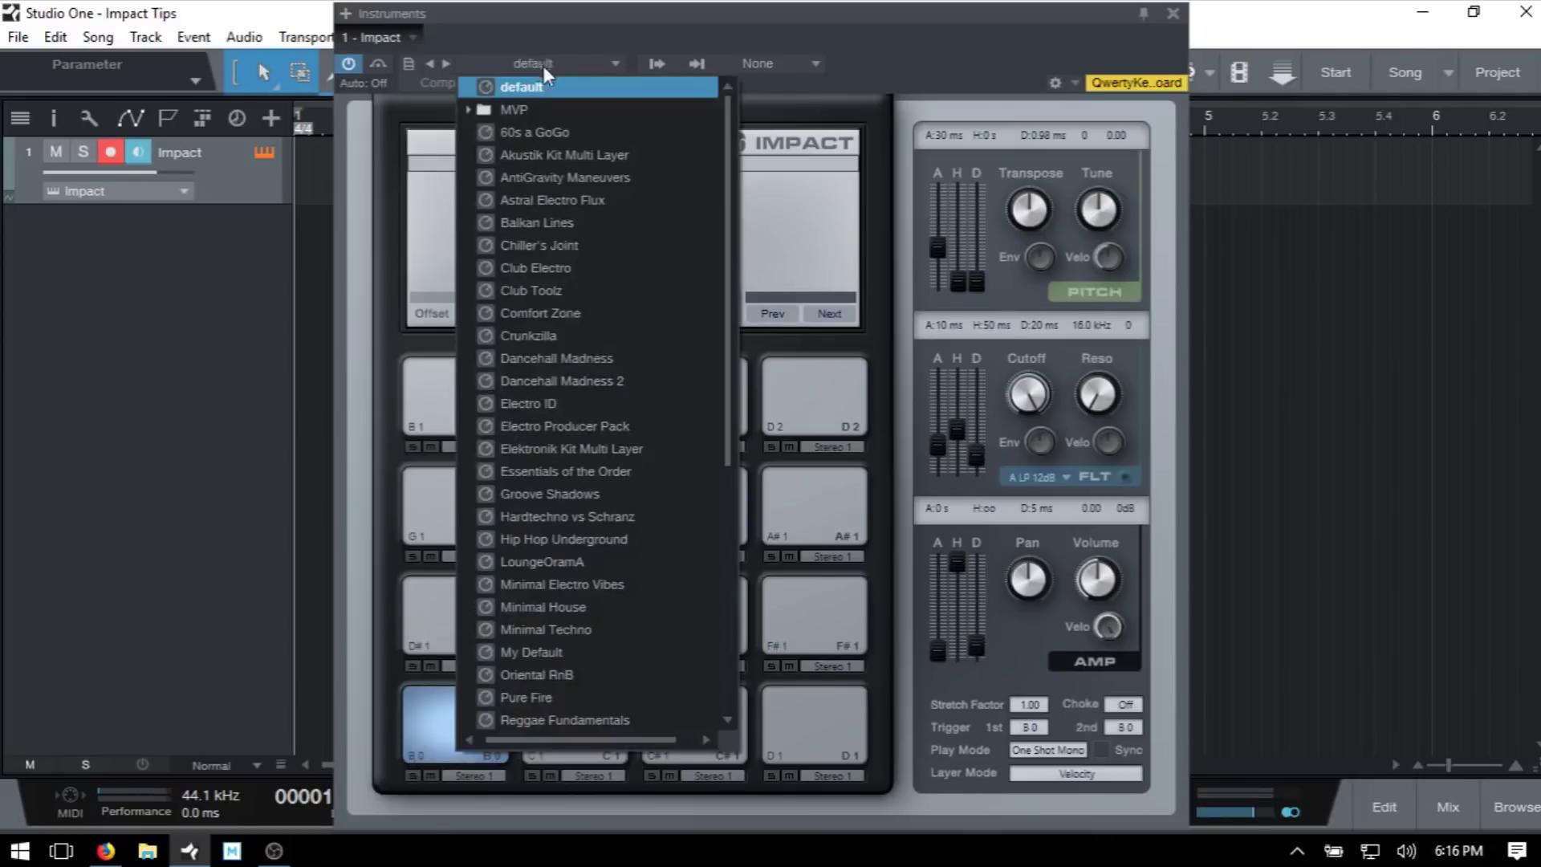
{"action": "left_click", "coordinate": [601, 246]}
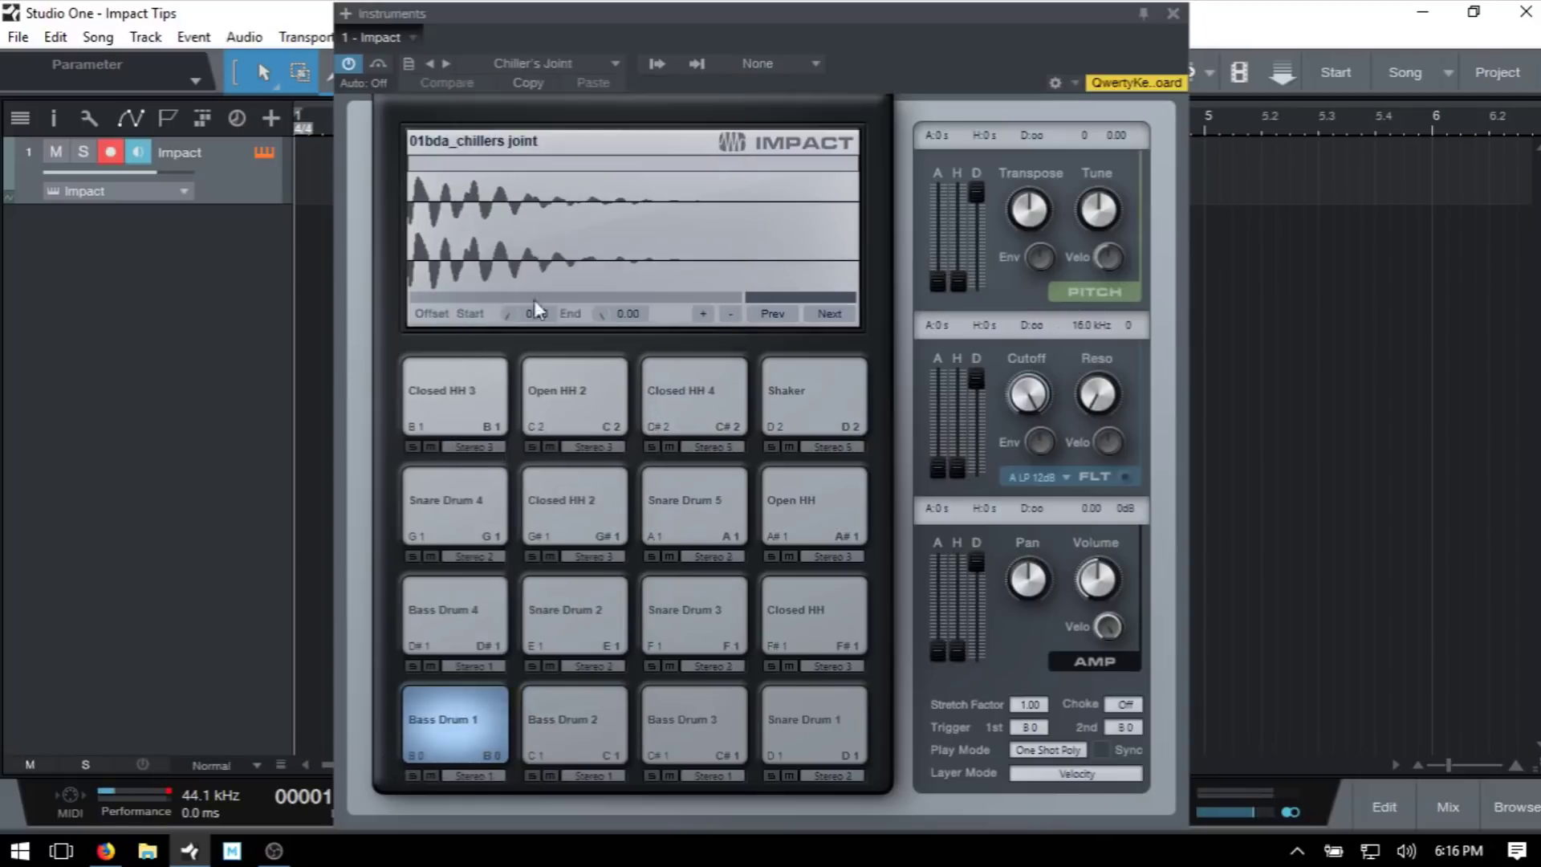
{"action": "left_click", "coordinate": [552, 61]}
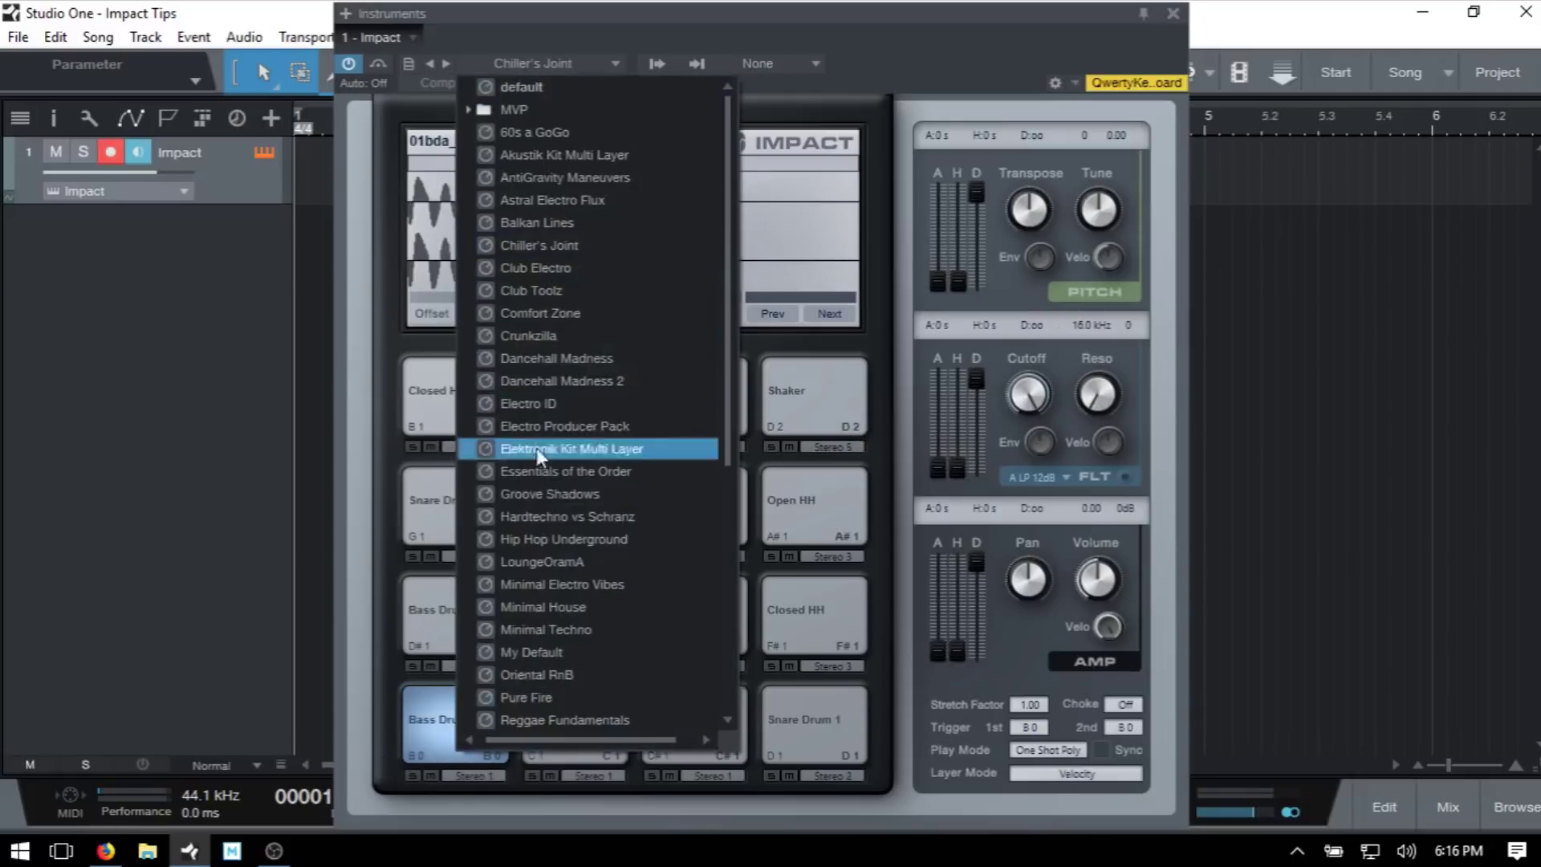
{"action": "left_click", "coordinate": [575, 538]}
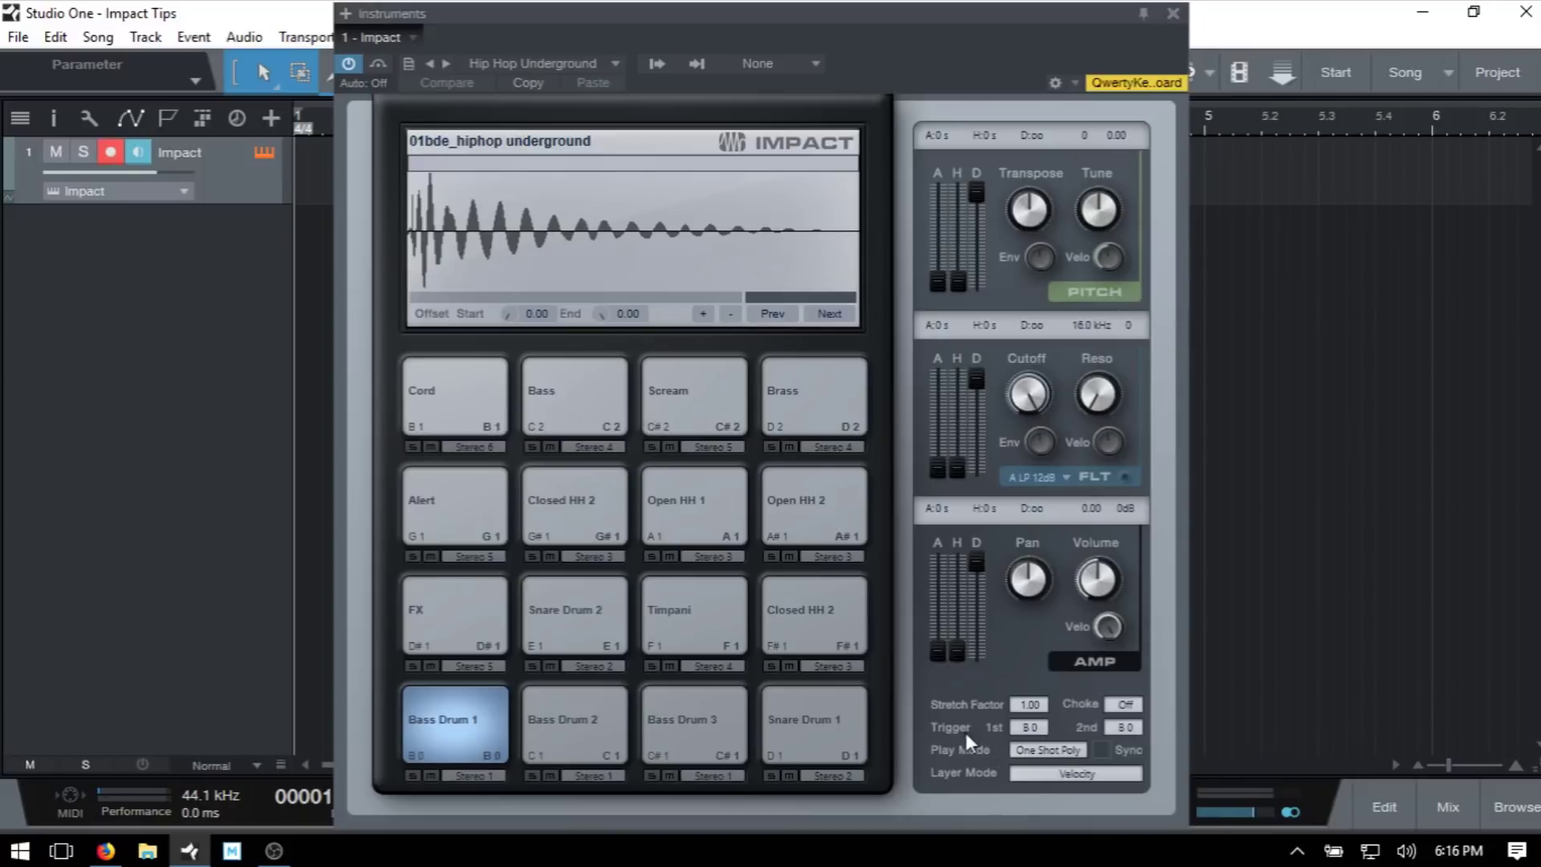
Assign note G# 1 as both the first and second trigger of the Bass Drum 1 pad
{"action": "left_click", "coordinate": [471, 711]}
{"action": "double_click", "coordinate": [1036, 728]}
{"action": "key", "text": "y"}
{"action": "left_click", "coordinate": [1031, 727]}
{"action": "key", "text": "y"}
{"action": "left_click", "coordinate": [1128, 729]}
{"action": "key", "text": "y"}
{"action": "left_click", "coordinate": [1014, 665]}
Load the My Default preset in Impact to map the pads upward from C 1
{"action": "left_click", "coordinate": [409, 64]}
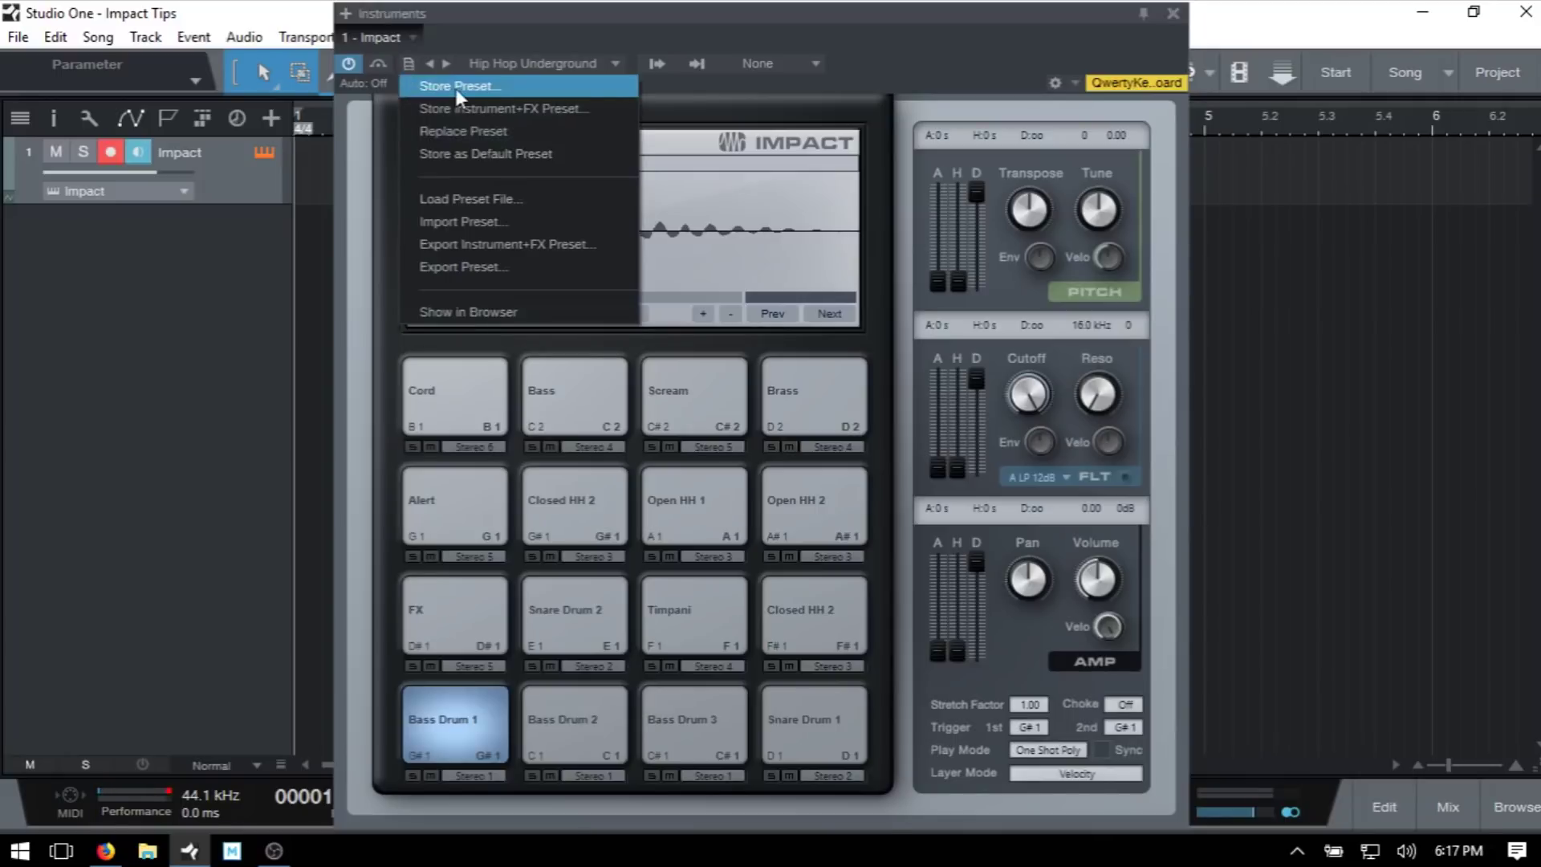
{"action": "left_click", "coordinate": [528, 26]}
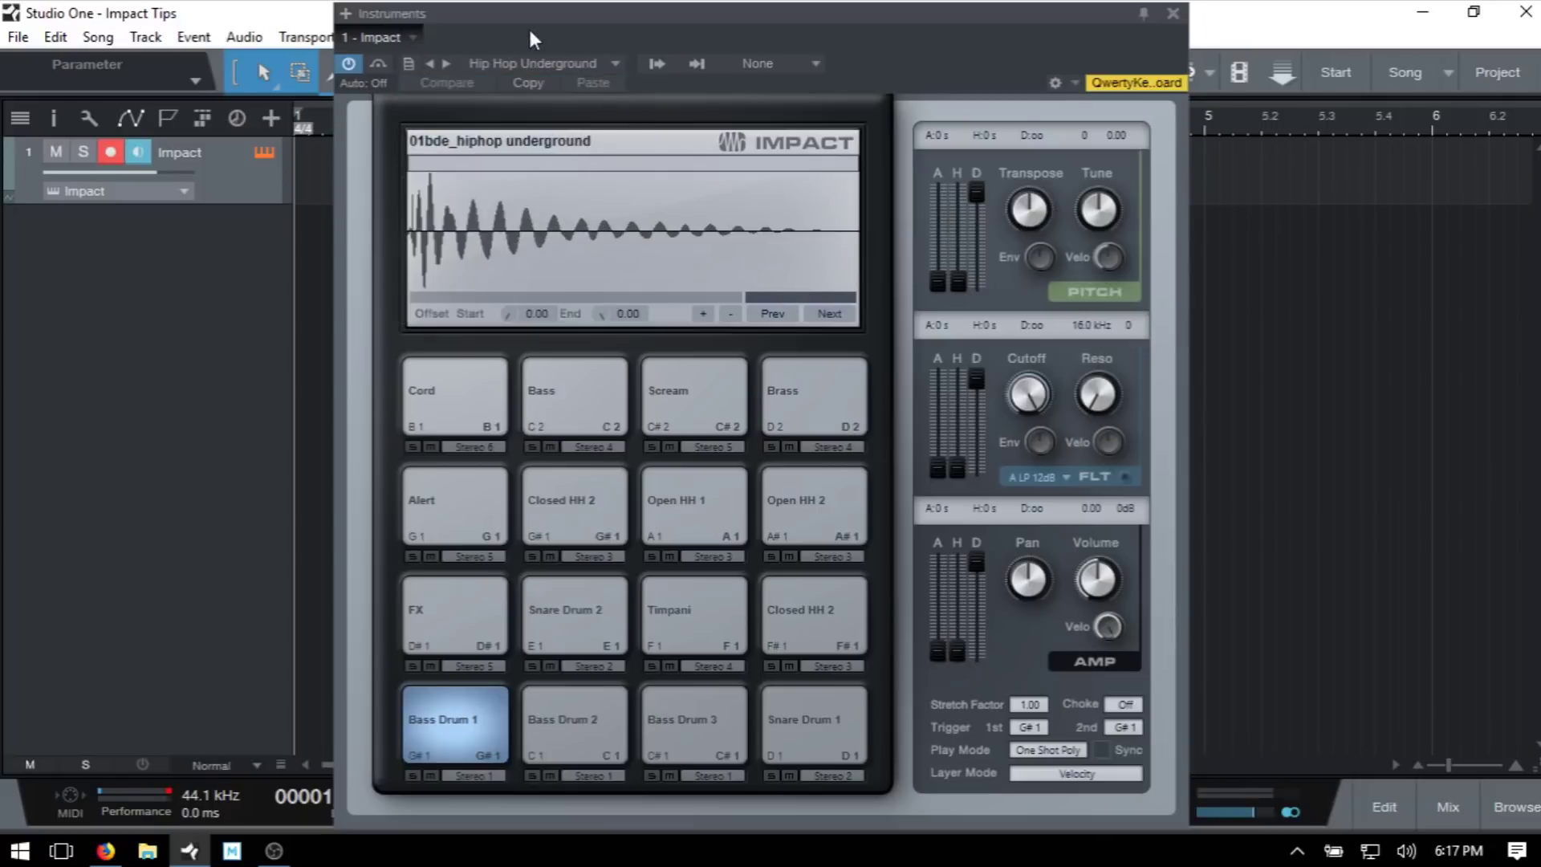
{"action": "left_click", "coordinate": [607, 63]}
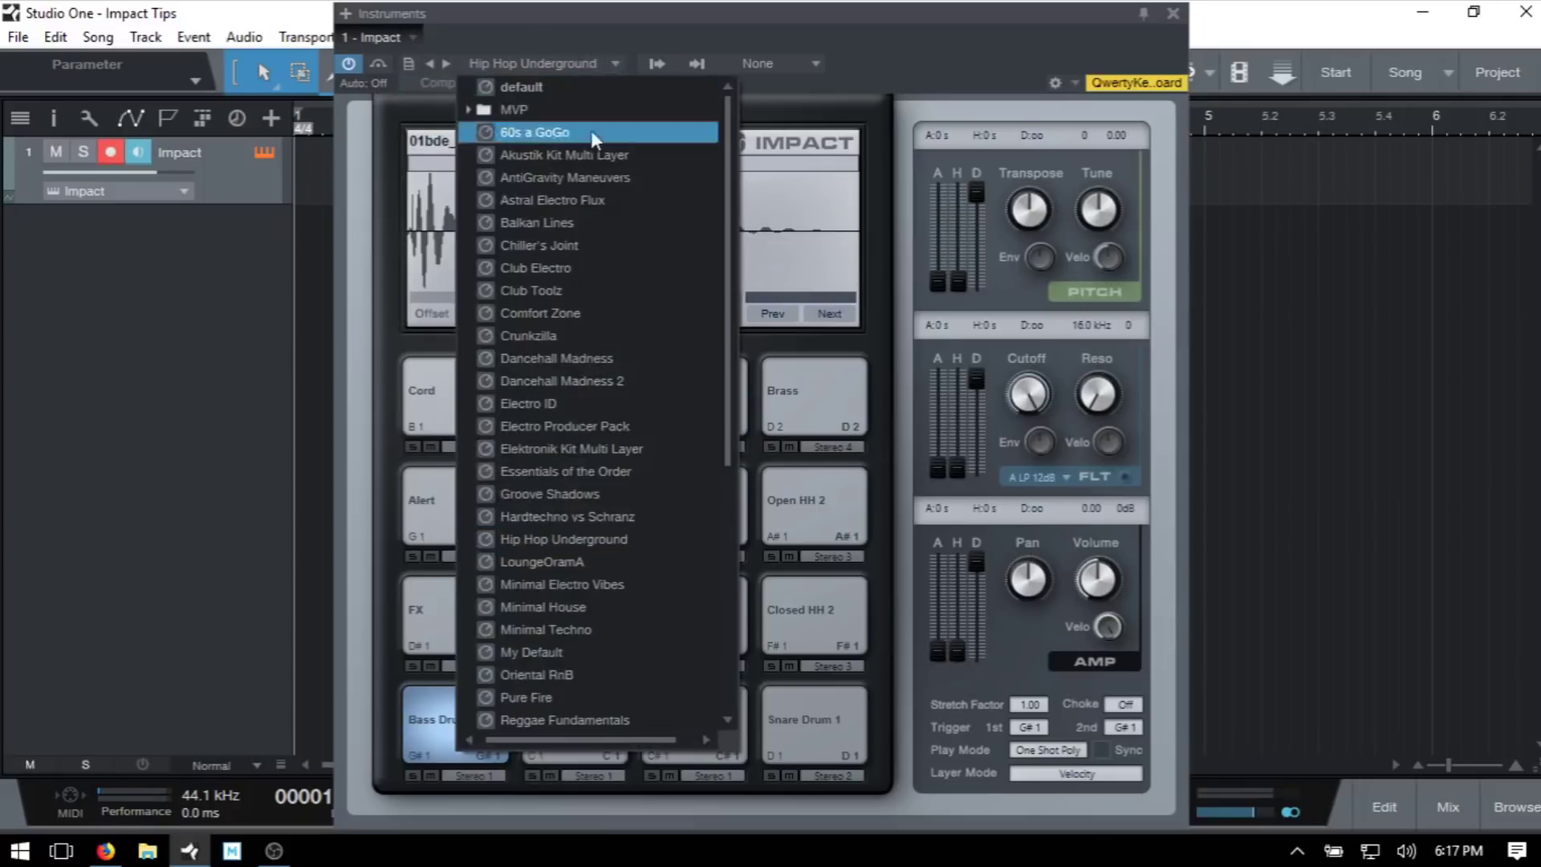
{"action": "left_click", "coordinate": [586, 650]}
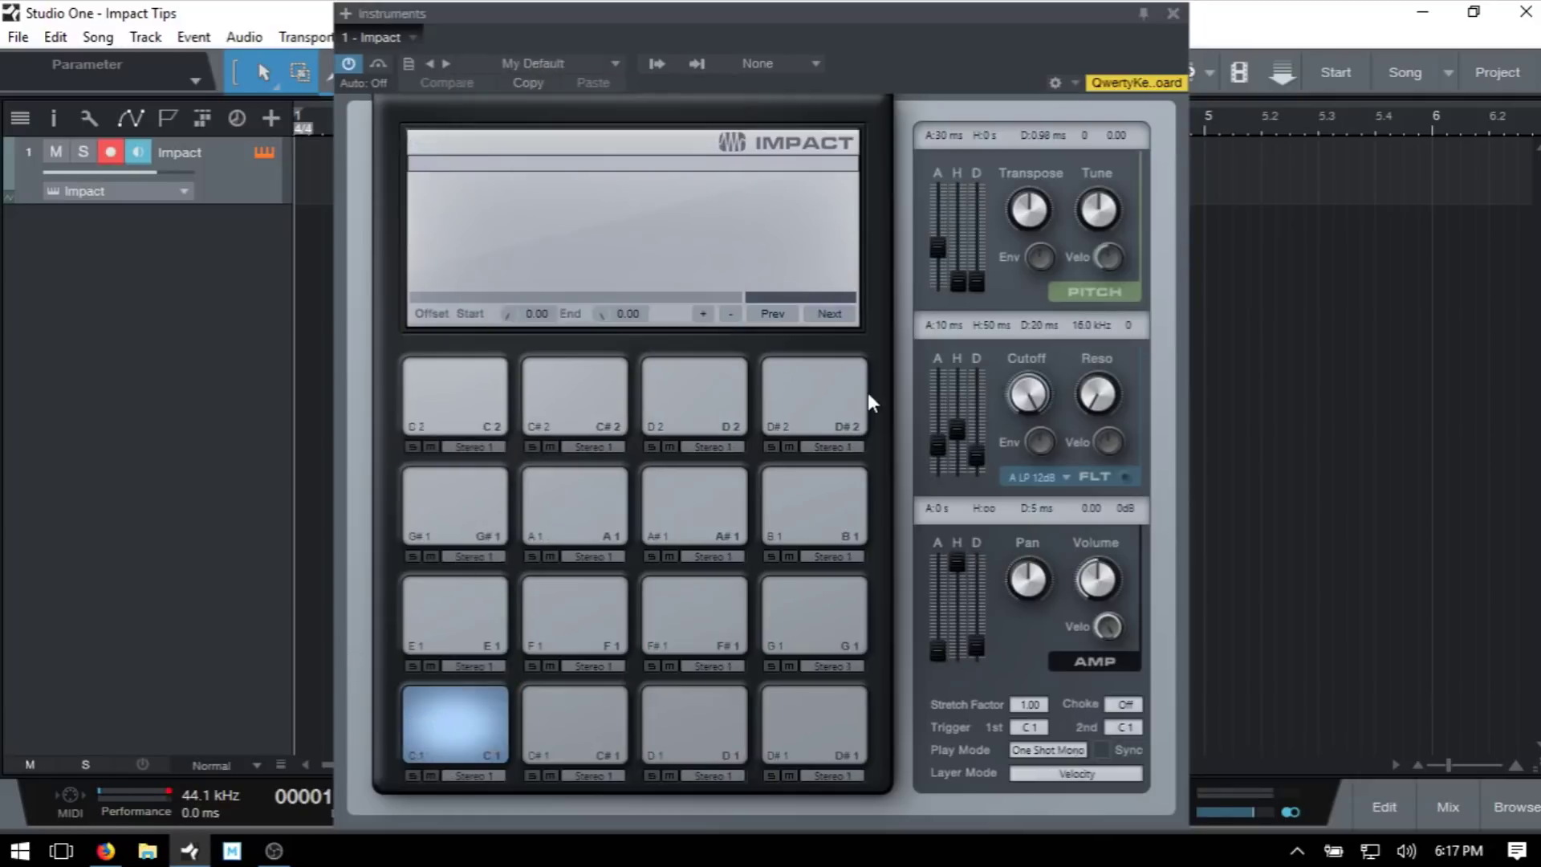
Load the Crunkzilla preset in Impact and select the Bass Drum 1 pad to inspect its waveform
{"action": "left_click", "coordinate": [573, 62]}
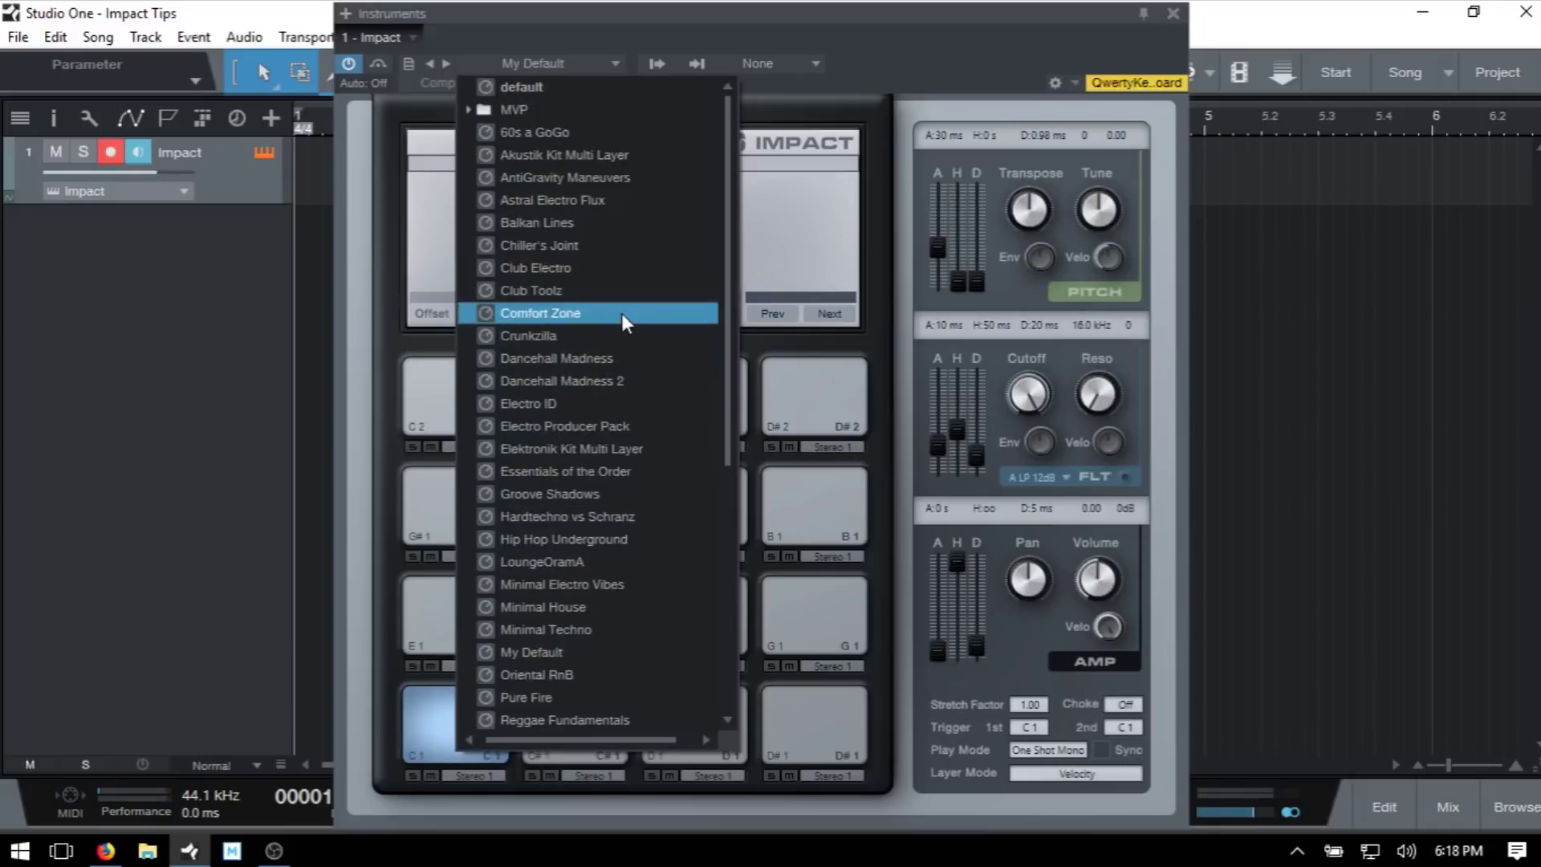
{"action": "left_click", "coordinate": [615, 336]}
{"action": "left_click", "coordinate": [353, 421]}
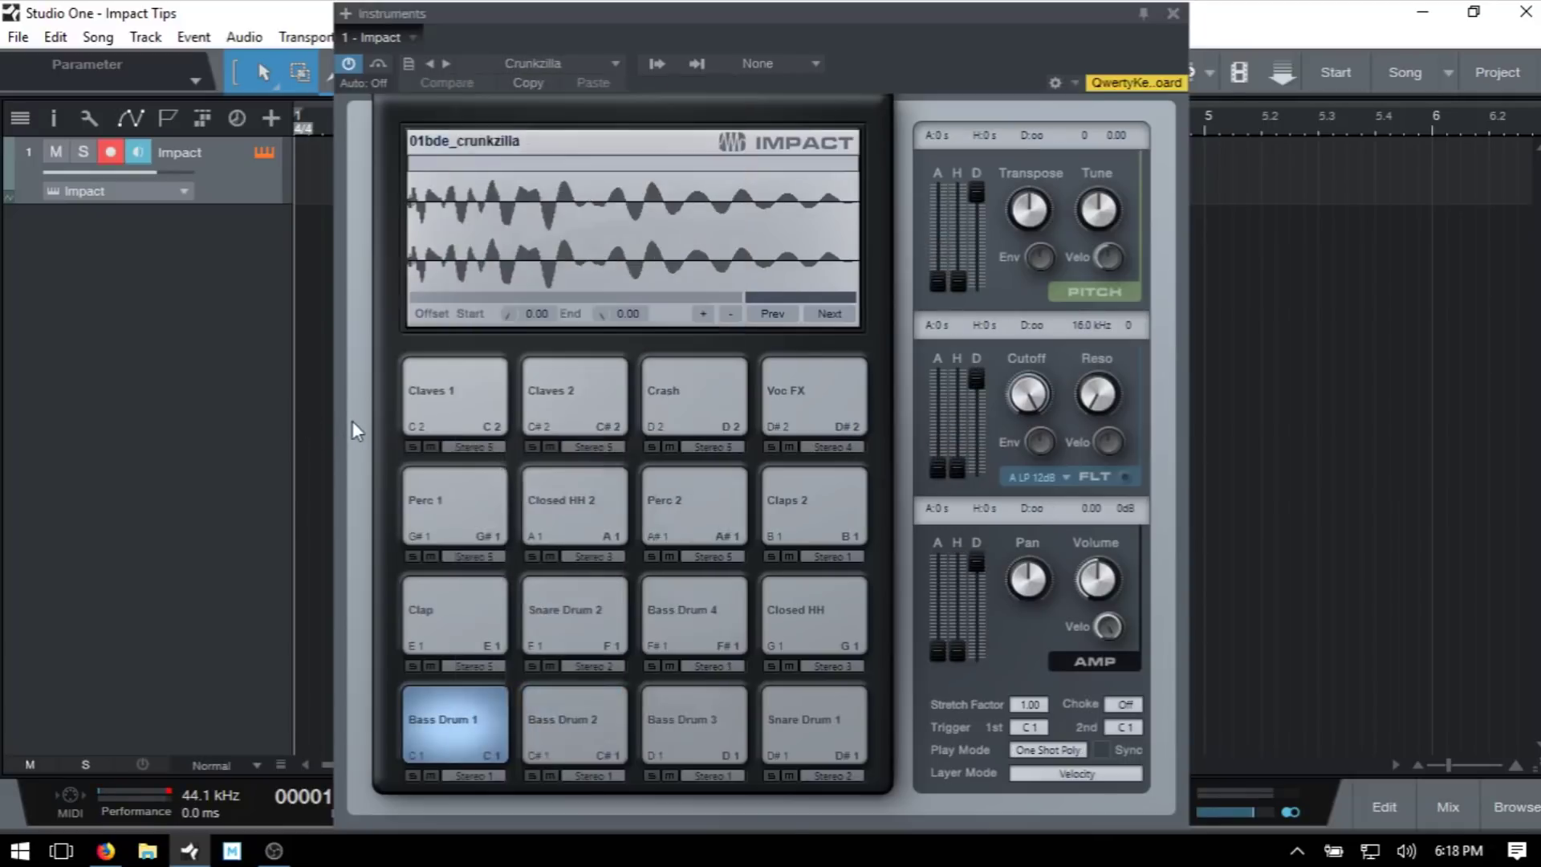
{"action": "left_click", "coordinate": [433, 726]}
{"action": "left_click", "coordinate": [624, 252]}
{"action": "left_click", "coordinate": [663, 257]}
{"action": "left_click", "coordinate": [562, 224]}
{"action": "left_click", "coordinate": [735, 236]}
Load 322535__fran89__two-chords.wav from the Field Samples Instruments folder onto the D# 2 pad, replacing Voc FX
{"action": "key", "text": "F5"}
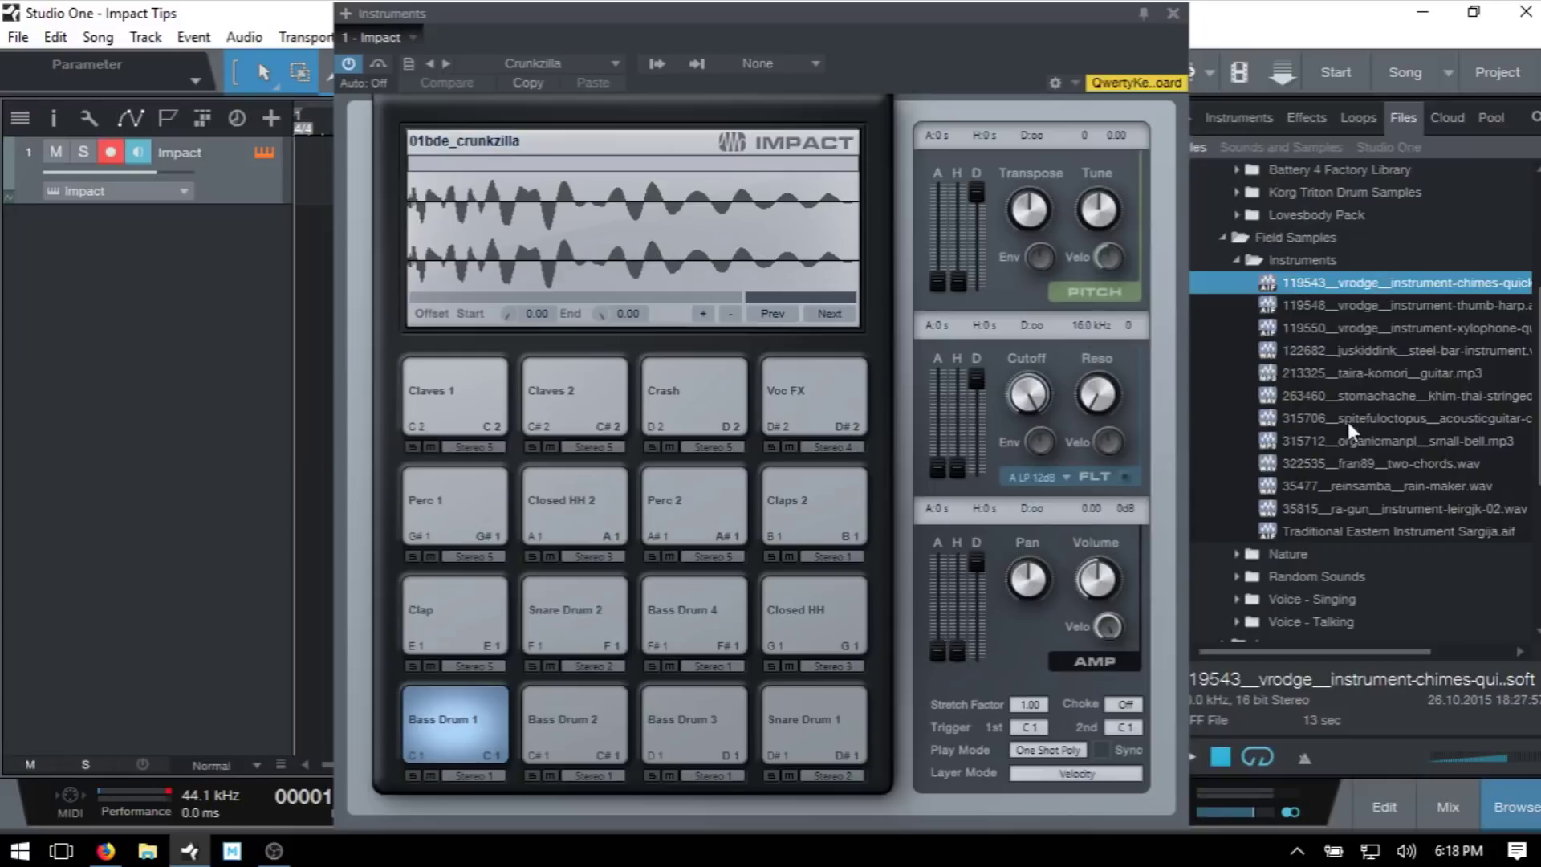
{"action": "left_click", "coordinate": [1345, 464]}
{"action": "left_click_drag", "start_coordinate": [1402, 459], "coordinate": [827, 396]}
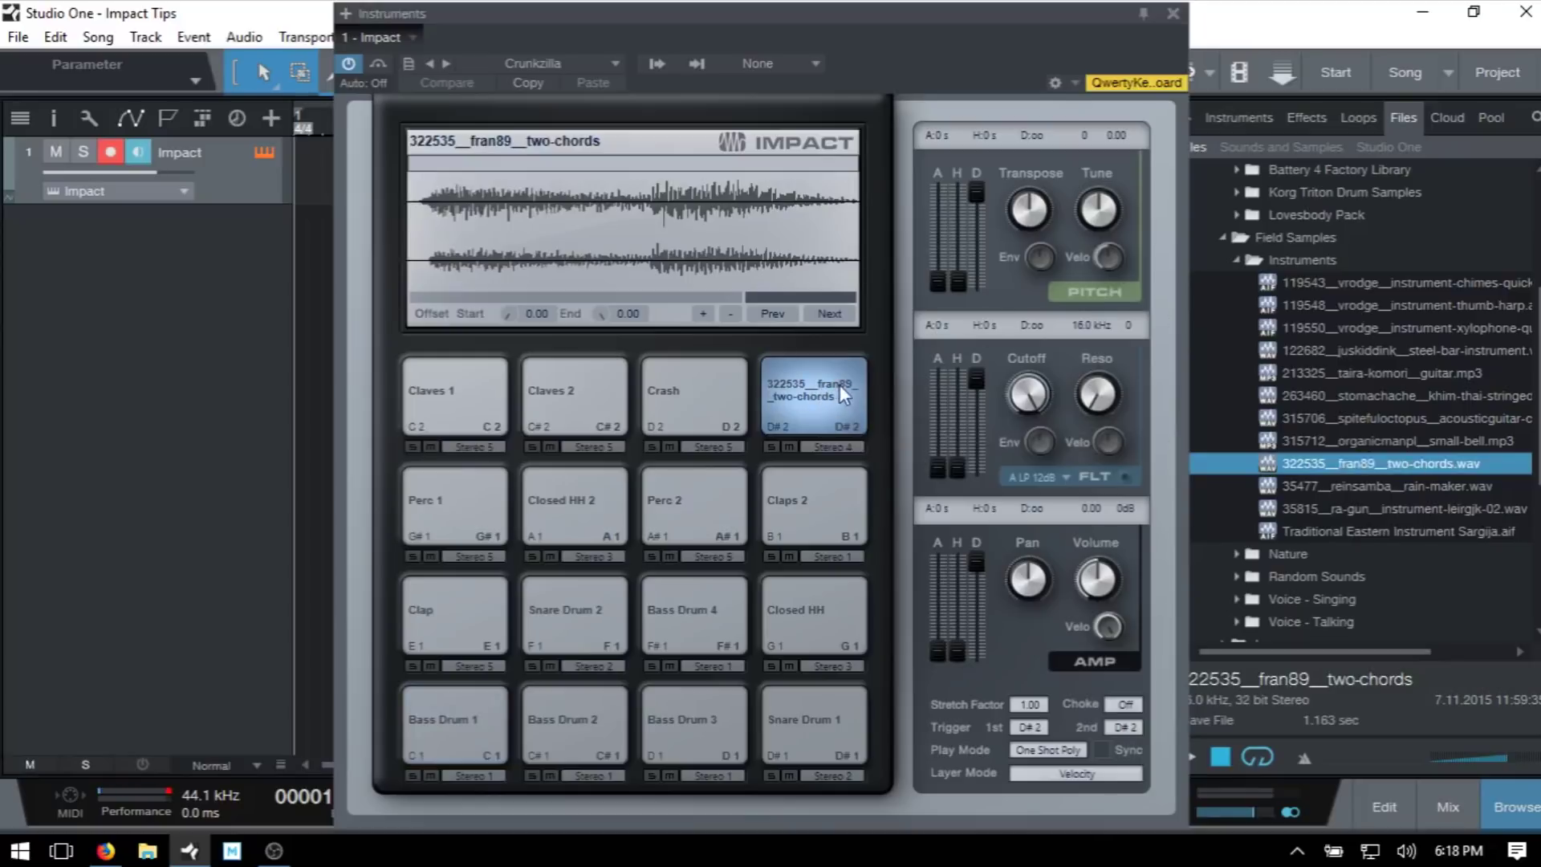
{"action": "left_click", "coordinate": [700, 311]}
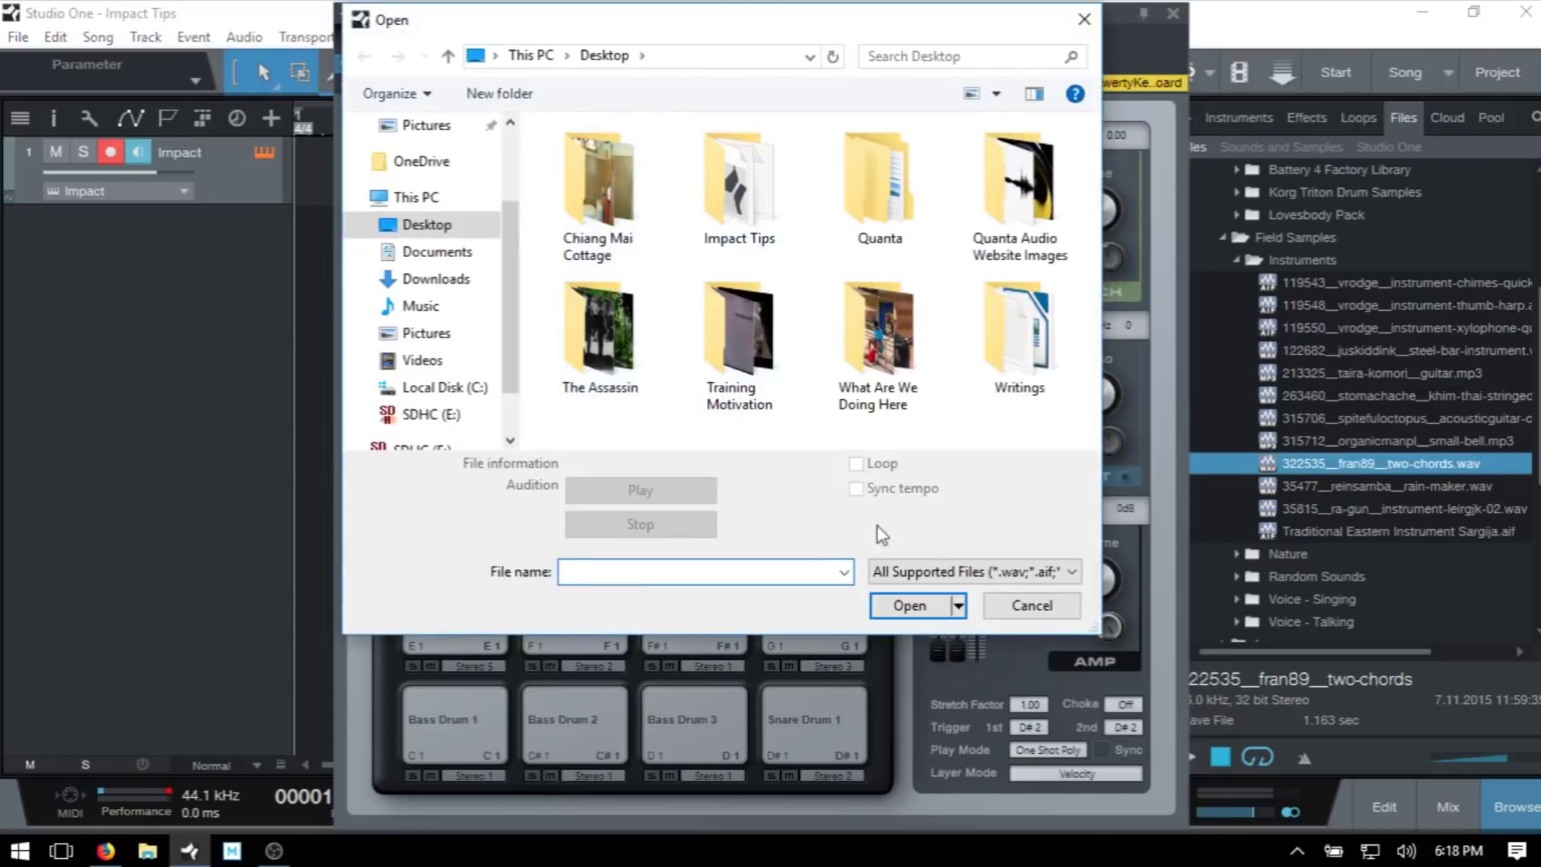
{"action": "left_click", "coordinate": [1033, 613]}
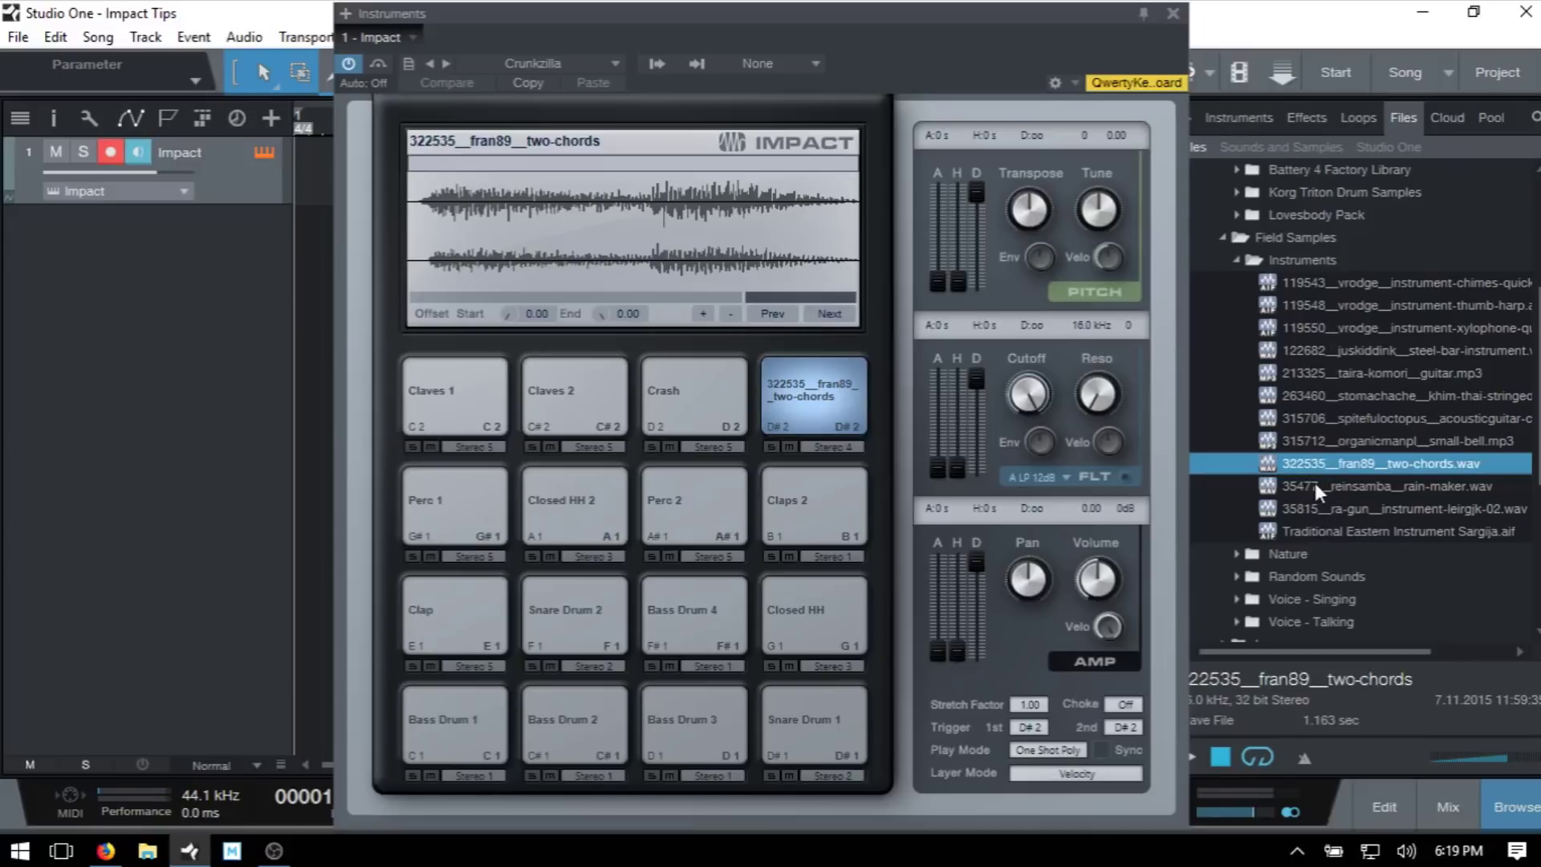
{"action": "key", "text": "F5"}
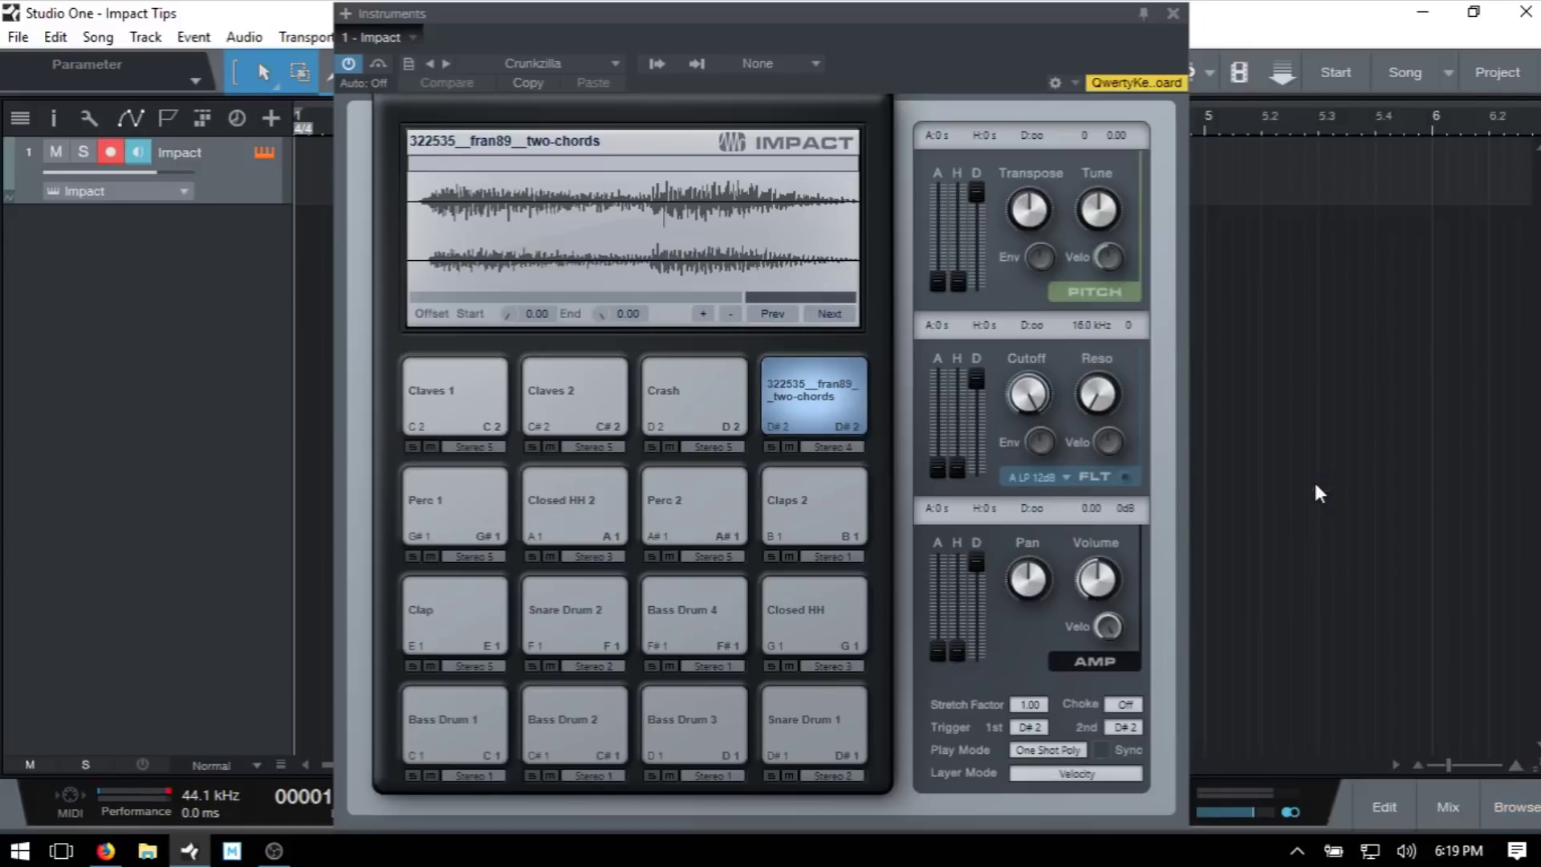
Move the two-chords sample's start point to just before the second chord and audition the pad
{"action": "left_click", "coordinate": [807, 369]}
{"action": "left_click", "coordinate": [414, 239]}
{"action": "left_click_drag", "start_coordinate": [413, 239], "coordinate": [488, 254]}
{"action": "left_click", "coordinate": [831, 397]}
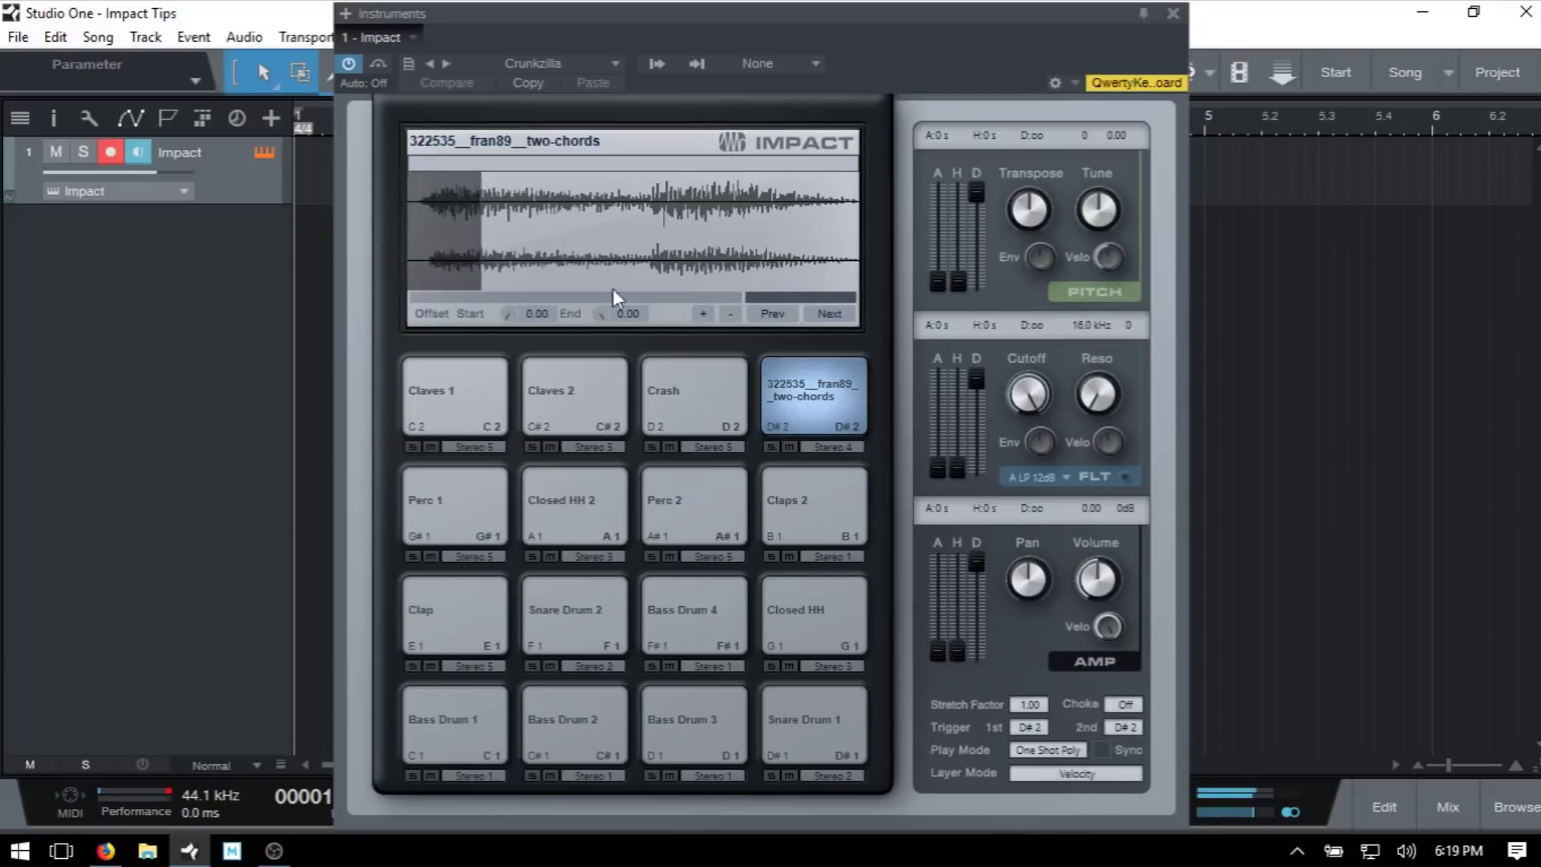
{"action": "left_click_drag", "start_coordinate": [485, 235], "coordinate": [633, 245]}
{"action": "left_click", "coordinate": [813, 382]}
{"action": "left_click", "coordinate": [809, 392]}
{"action": "left_click", "coordinate": [808, 387]}
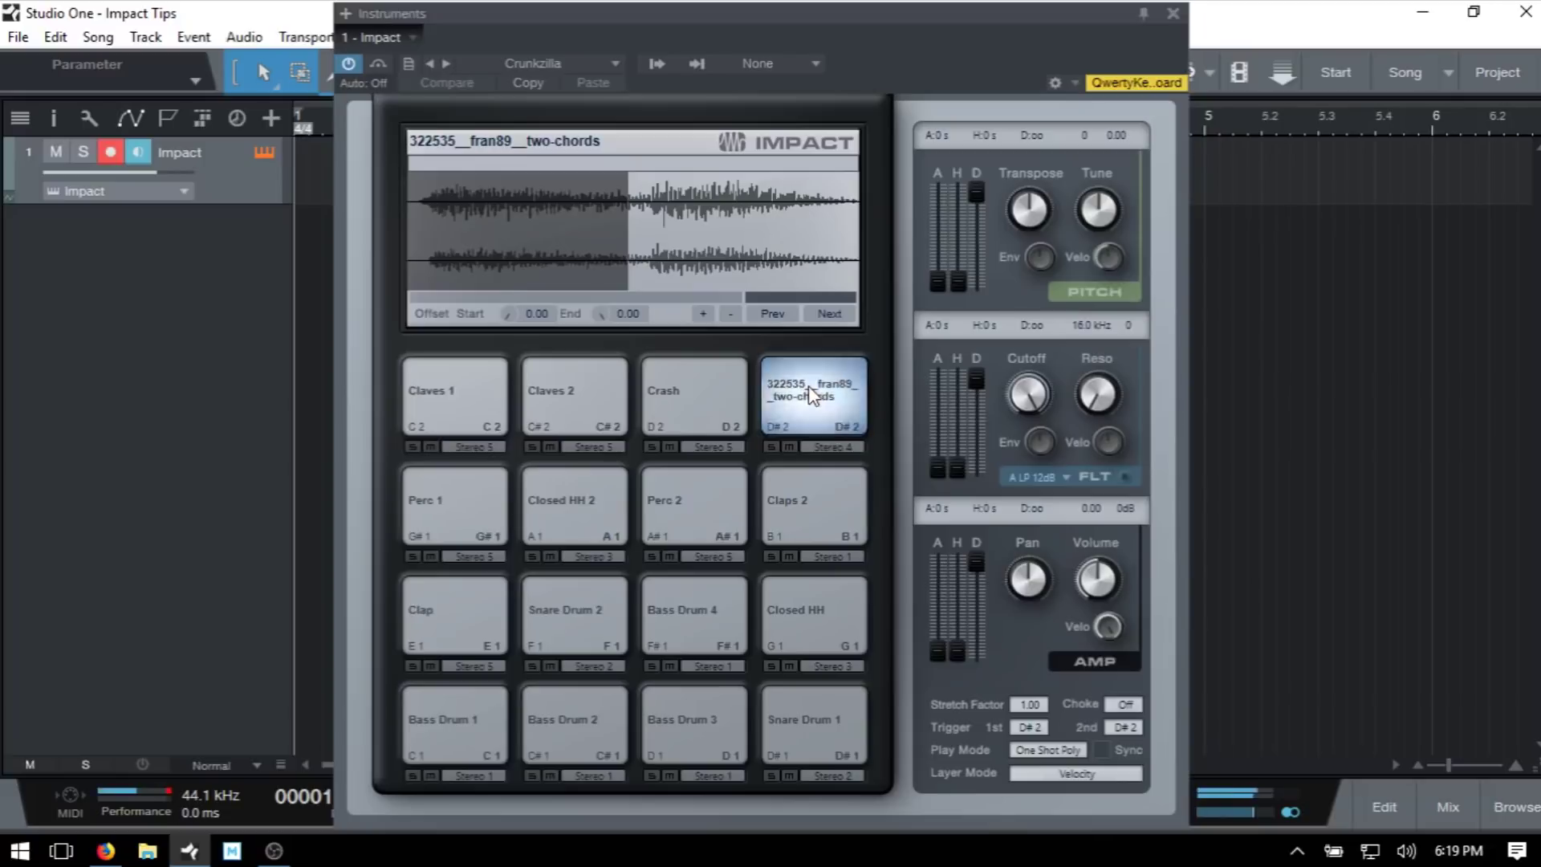
Pull the two-chords sample's end point in to where the second chord fades, audition it and nudge the start point slightly forward
{"action": "left_click_drag", "start_coordinate": [860, 216], "coordinate": [786, 272]}
{"action": "left_click", "coordinate": [817, 378]}
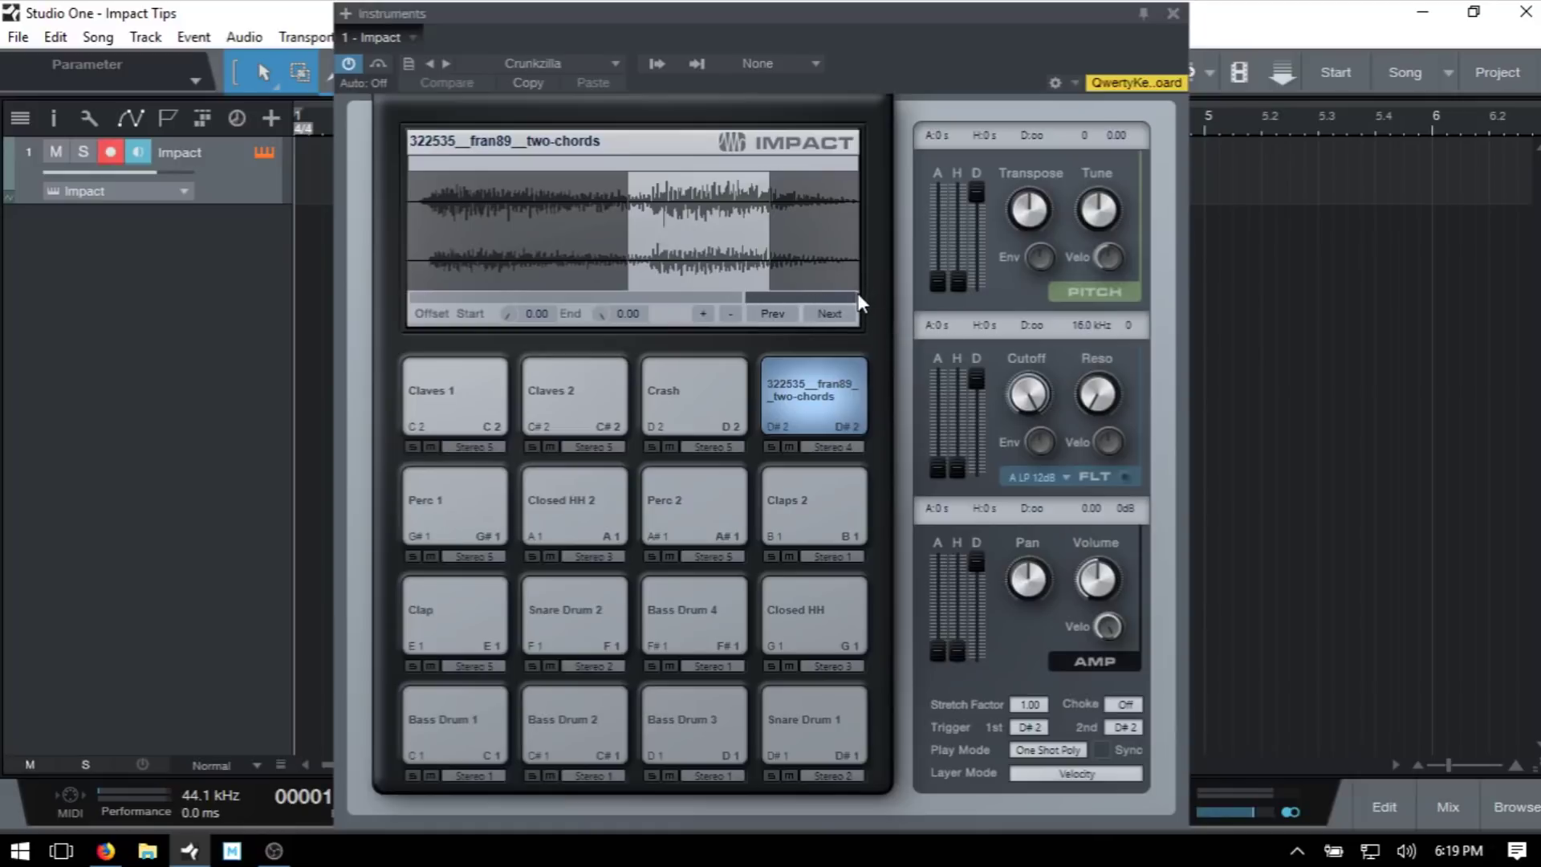
{"action": "mouse_move", "coordinate": [856, 297]}
{"action": "left_mouse_down"}
{"action": "mouse_move", "coordinate": [792, 300]}
{"action": "mouse_move", "coordinate": [830, 301]}
{"action": "left_mouse_up"}
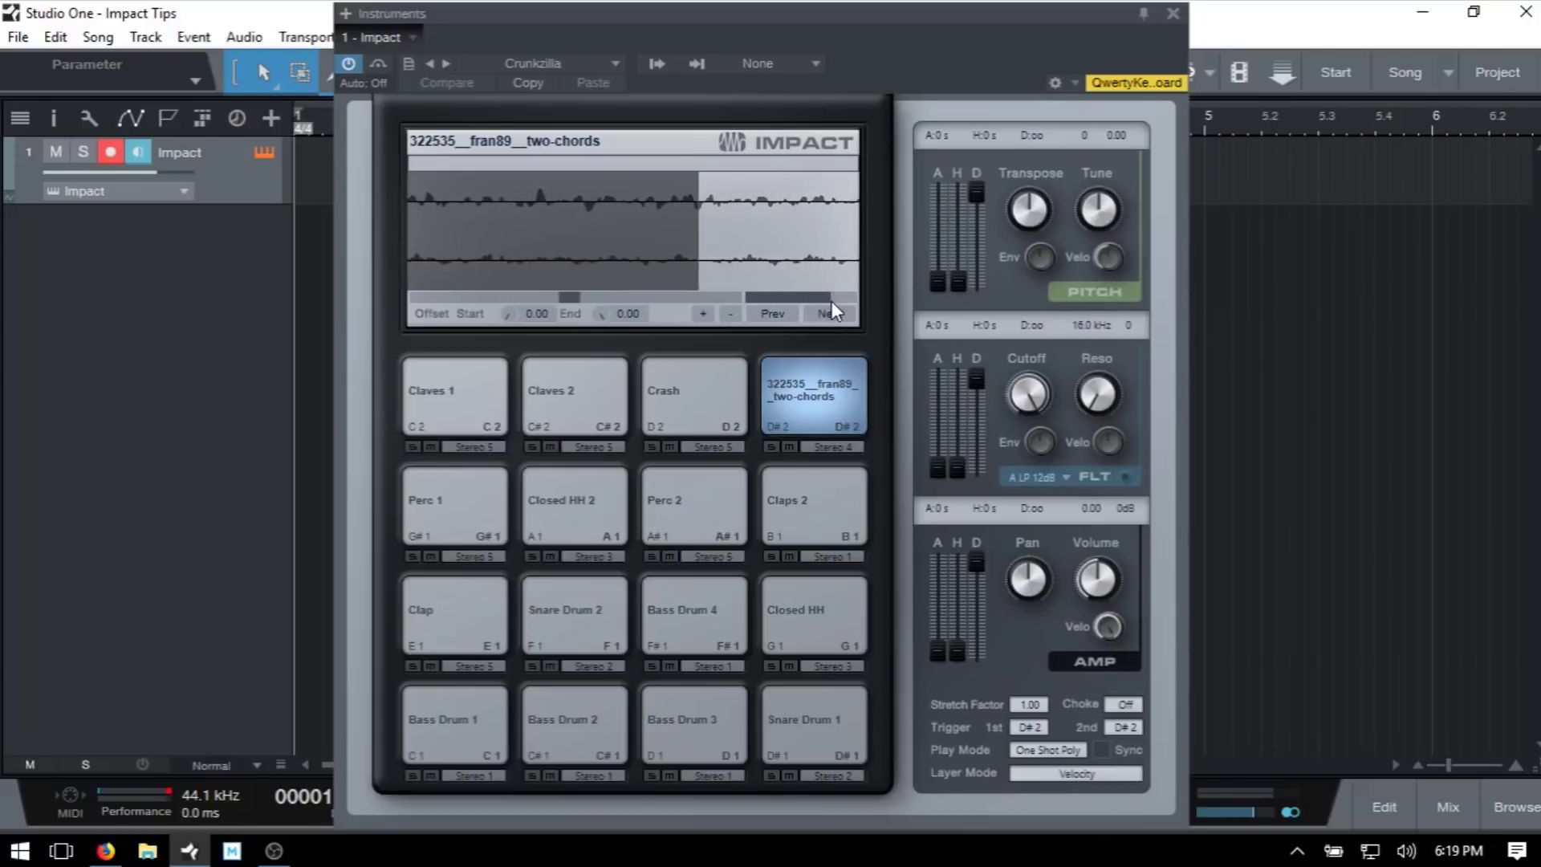
{"action": "left_click_drag", "start_coordinate": [704, 247], "coordinate": [713, 249]}
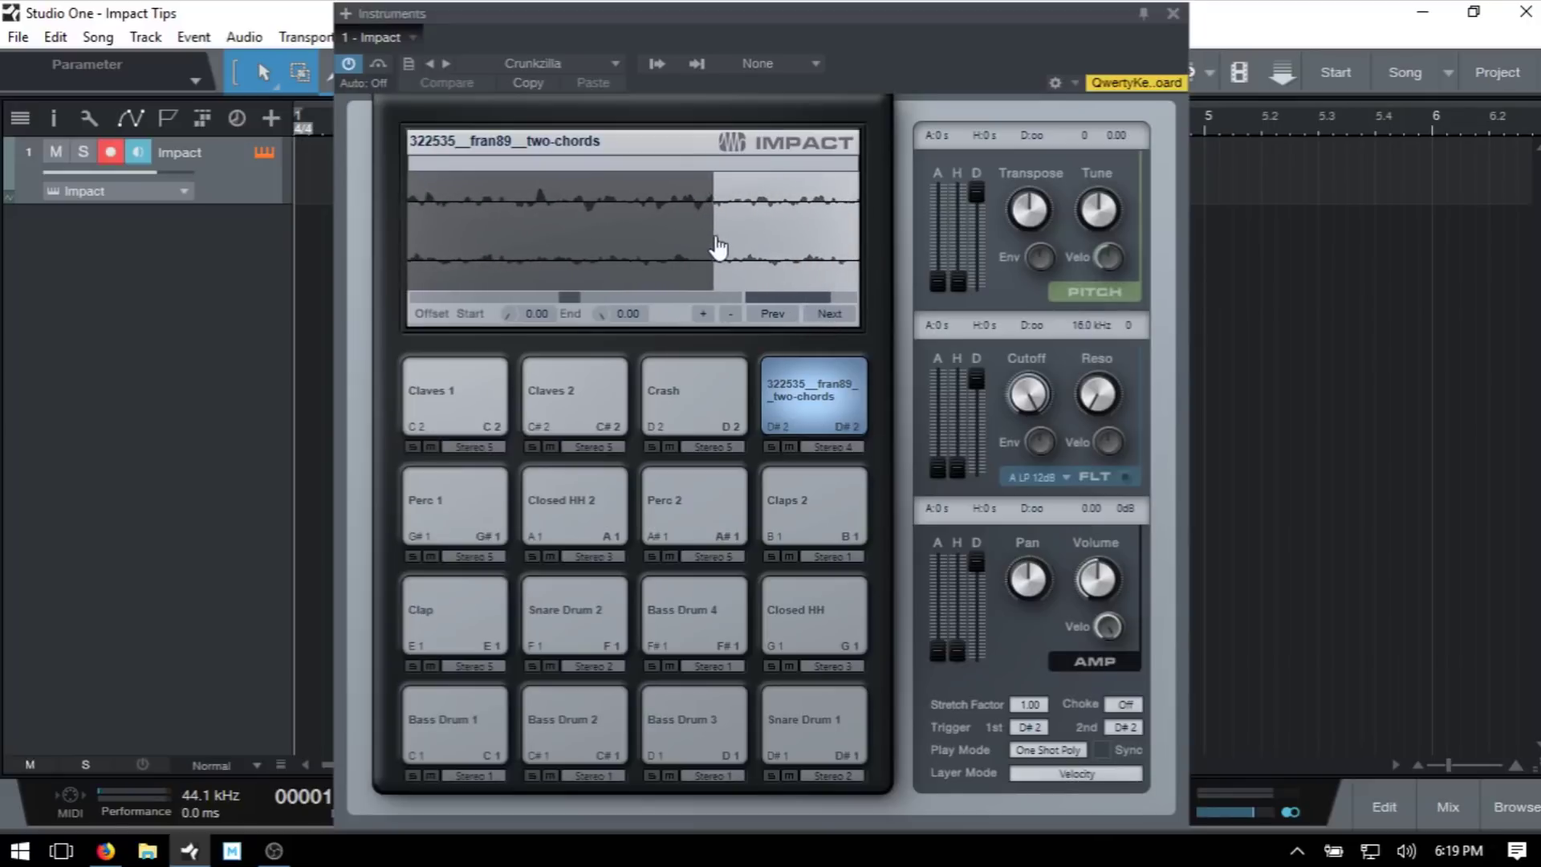
Examine the trimmed two-chords waveform along its length at different magnifications
{"action": "left_click_drag", "start_coordinate": [575, 294], "coordinate": [656, 301]}
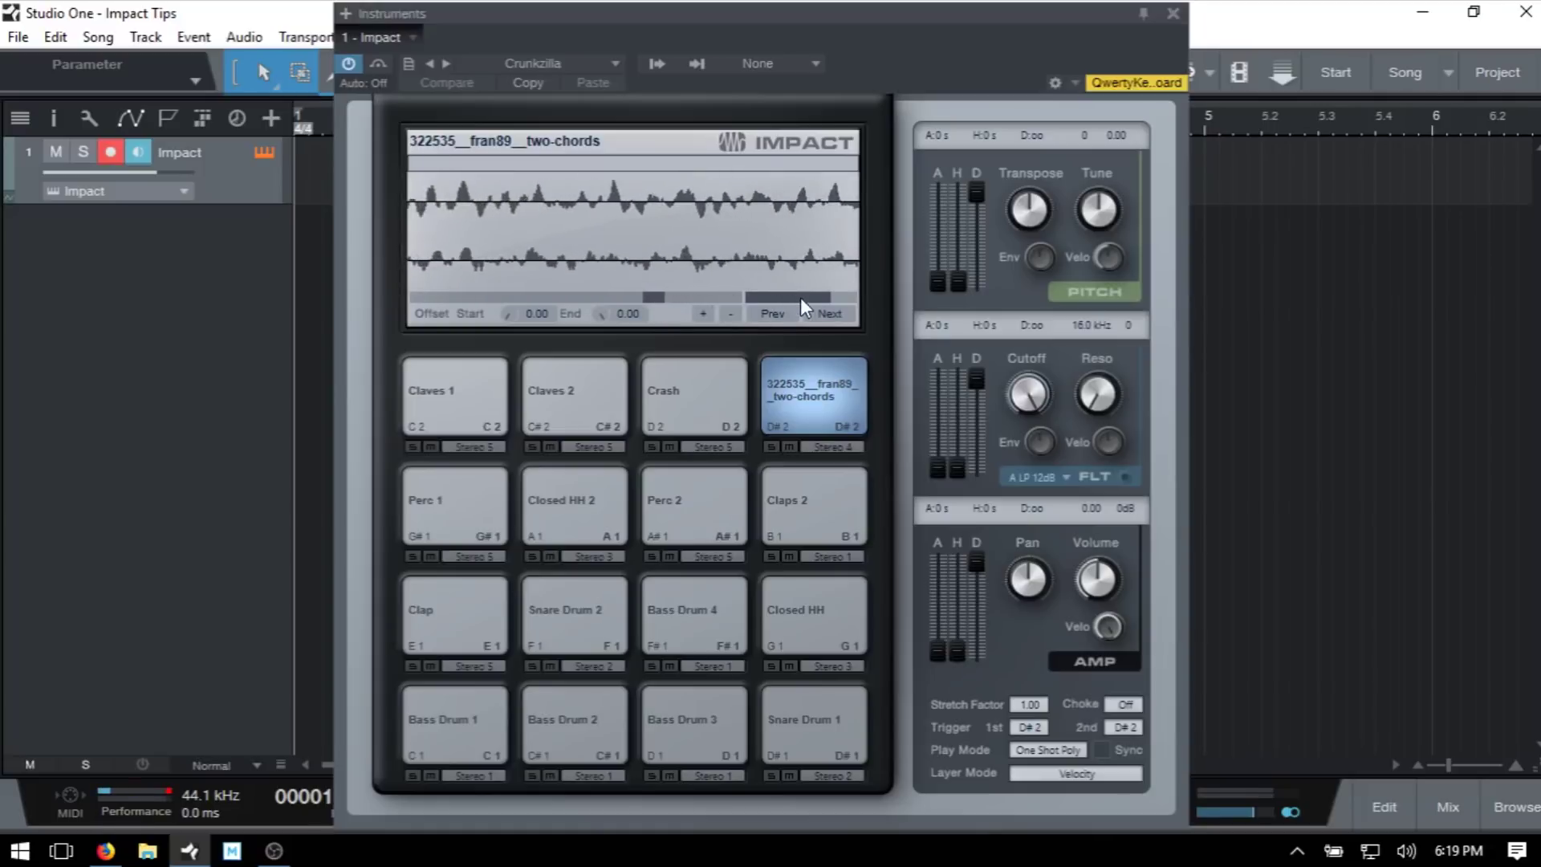
{"action": "scroll", "coordinate": [785, 298], "scroll_direction": "down", "scroll_amount": 5}
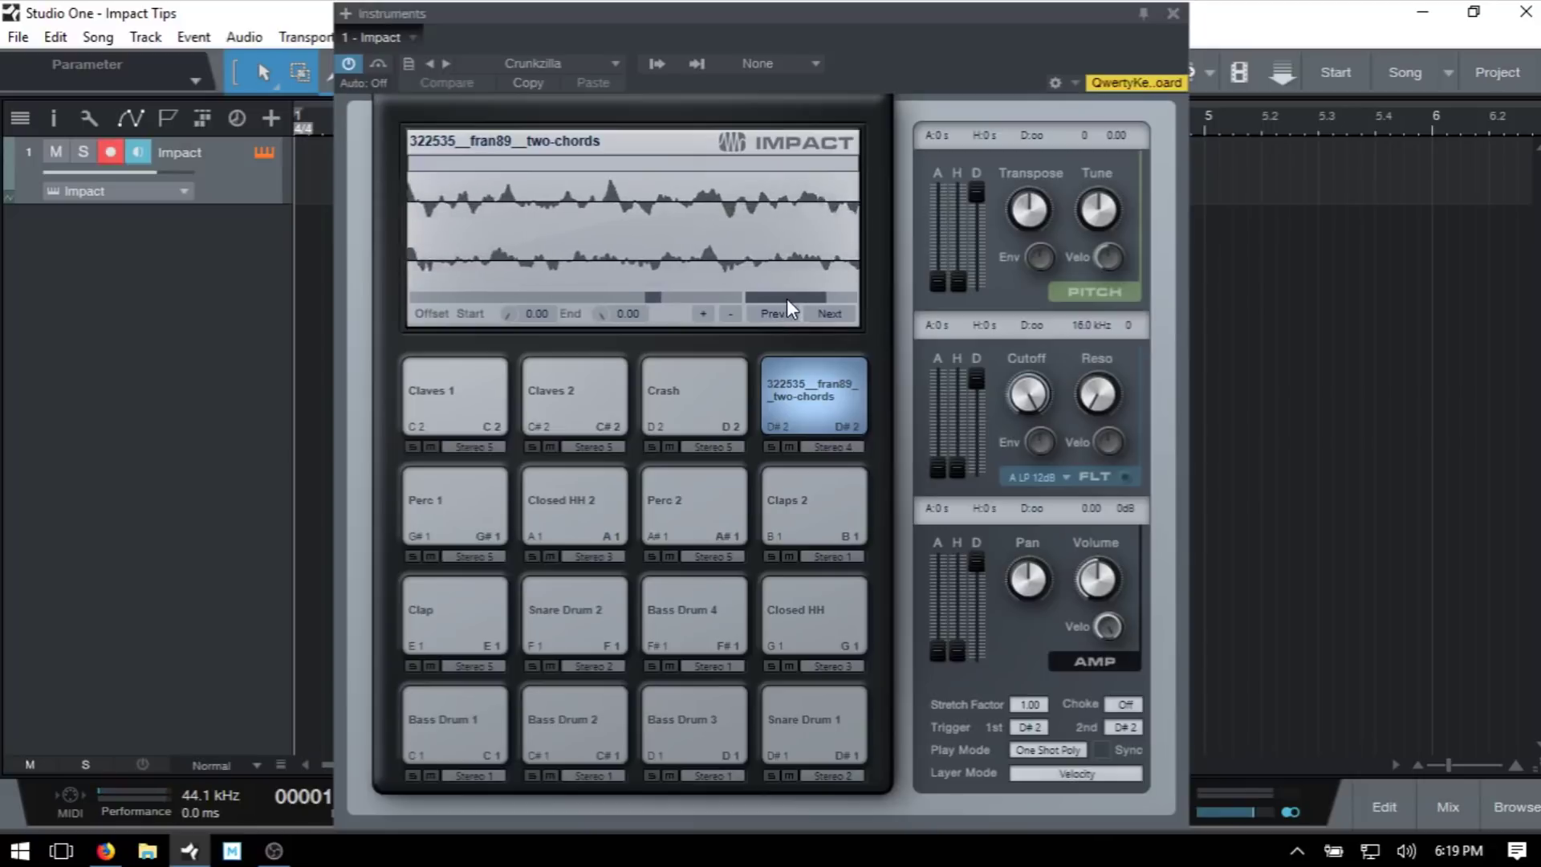
{"action": "scroll", "coordinate": [786, 297], "scroll_direction": "down", "scroll_amount": 6}
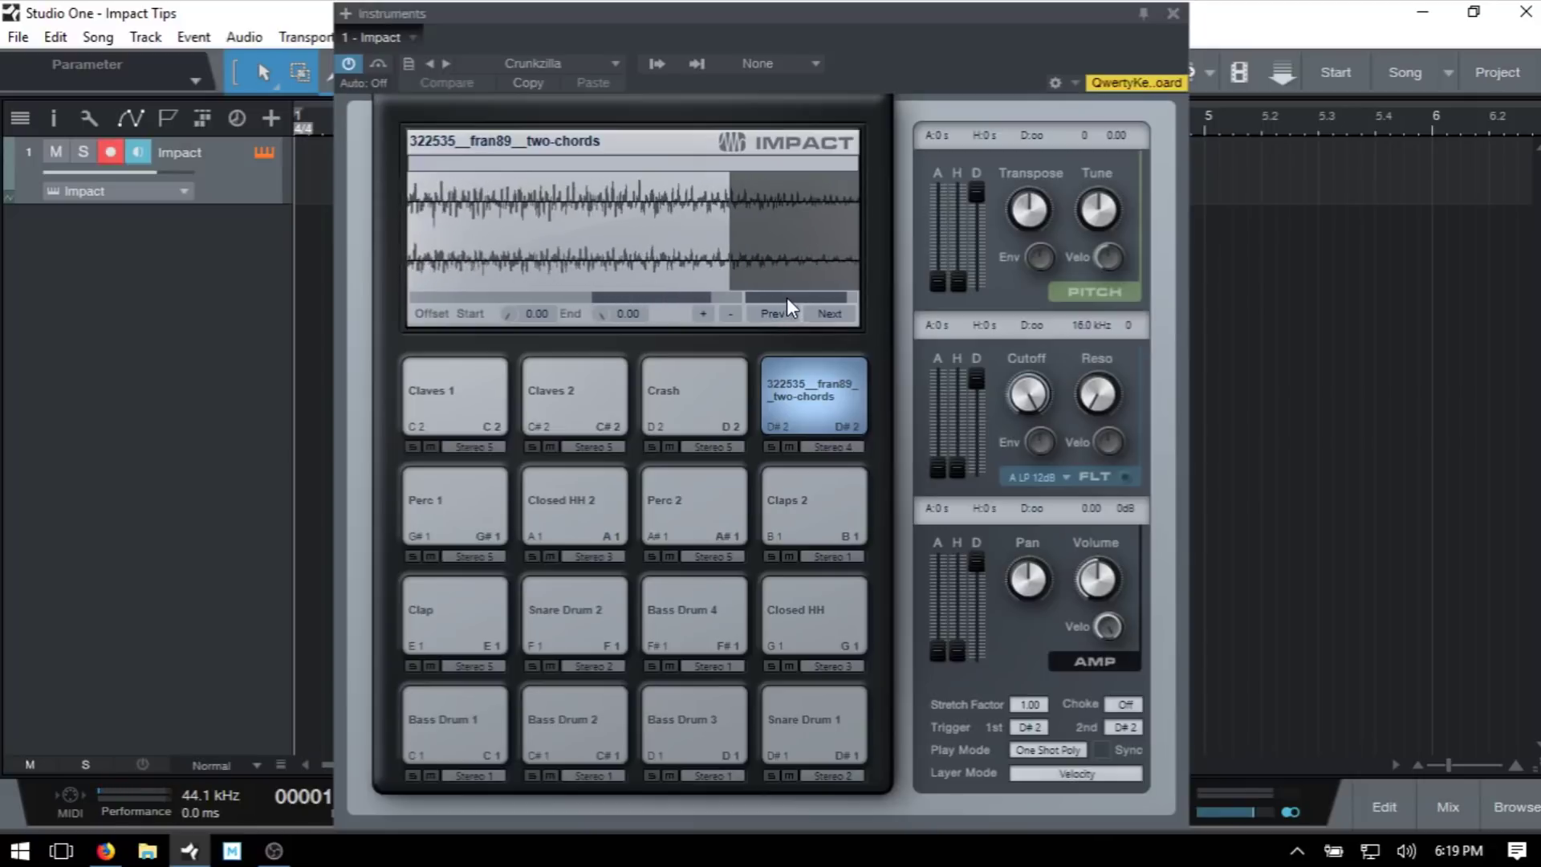
{"action": "left_click_drag", "start_coordinate": [717, 297], "coordinate": [628, 294]}
{"action": "scroll", "coordinate": [628, 293], "scroll_direction": "up", "scroll_amount": 4}
{"action": "scroll", "coordinate": [627, 292], "scroll_direction": "up", "scroll_amount": 4}
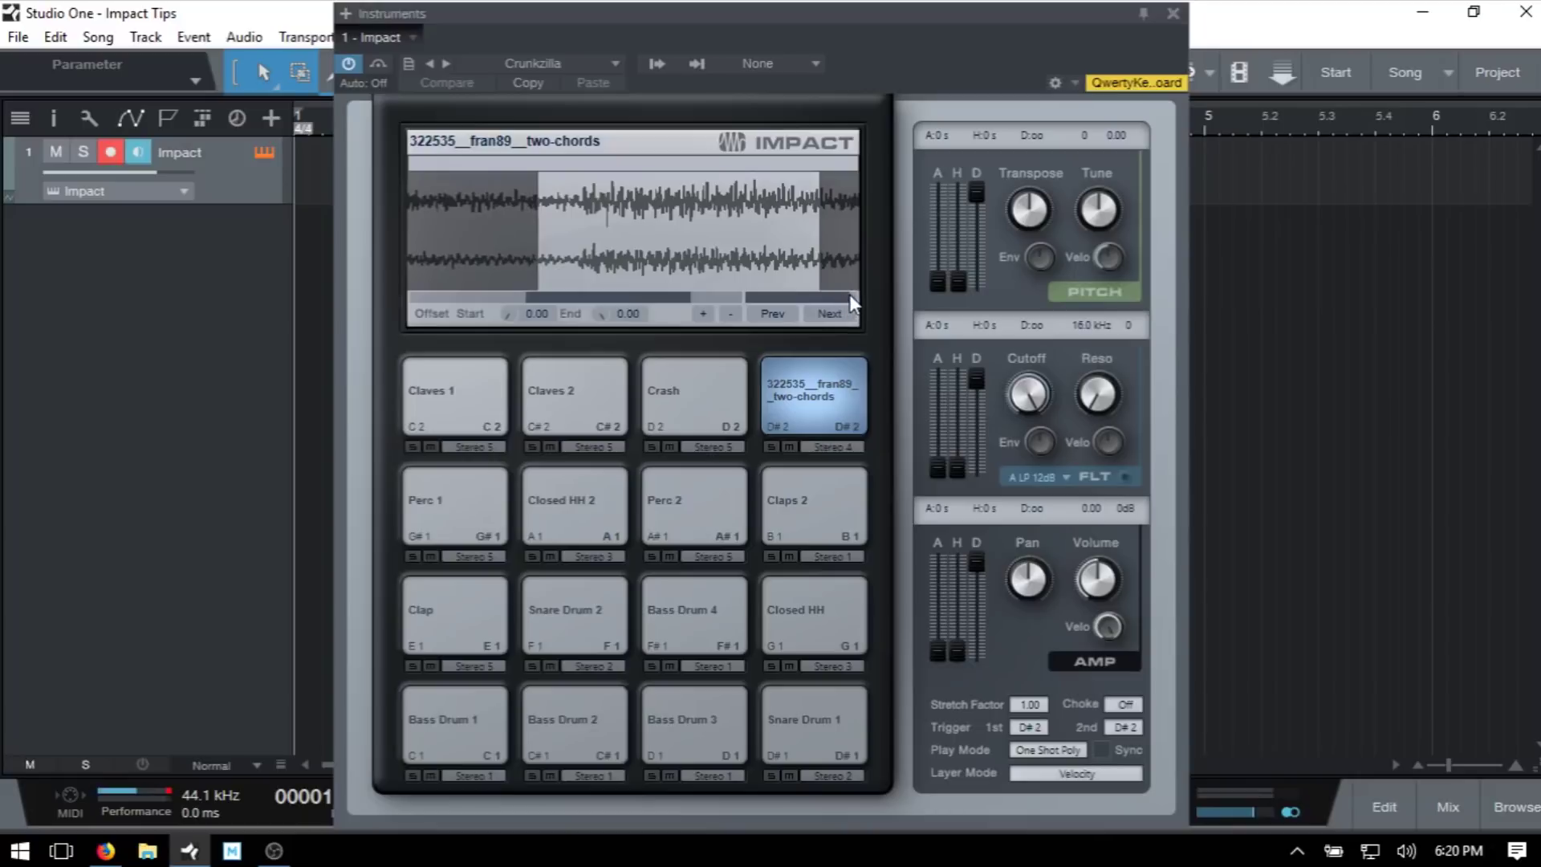
{"action": "scroll", "coordinate": [850, 293], "scroll_direction": "up", "scroll_amount": 5}
{"action": "scroll", "coordinate": [848, 303], "scroll_direction": "down", "scroll_amount": 2}
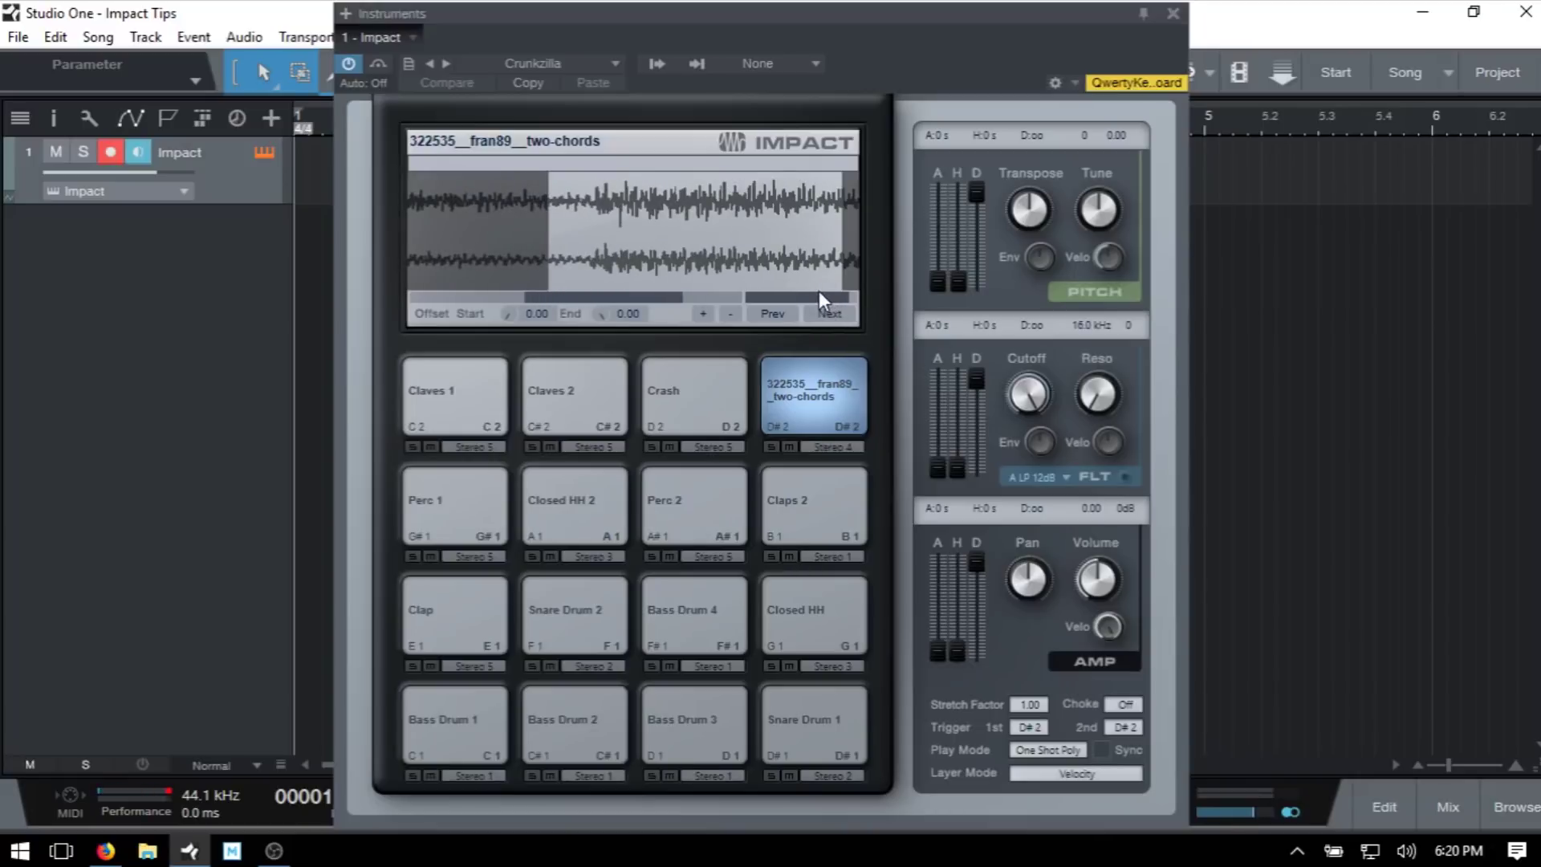
{"action": "scroll", "coordinate": [815, 297], "scroll_direction": "down", "scroll_amount": 3}
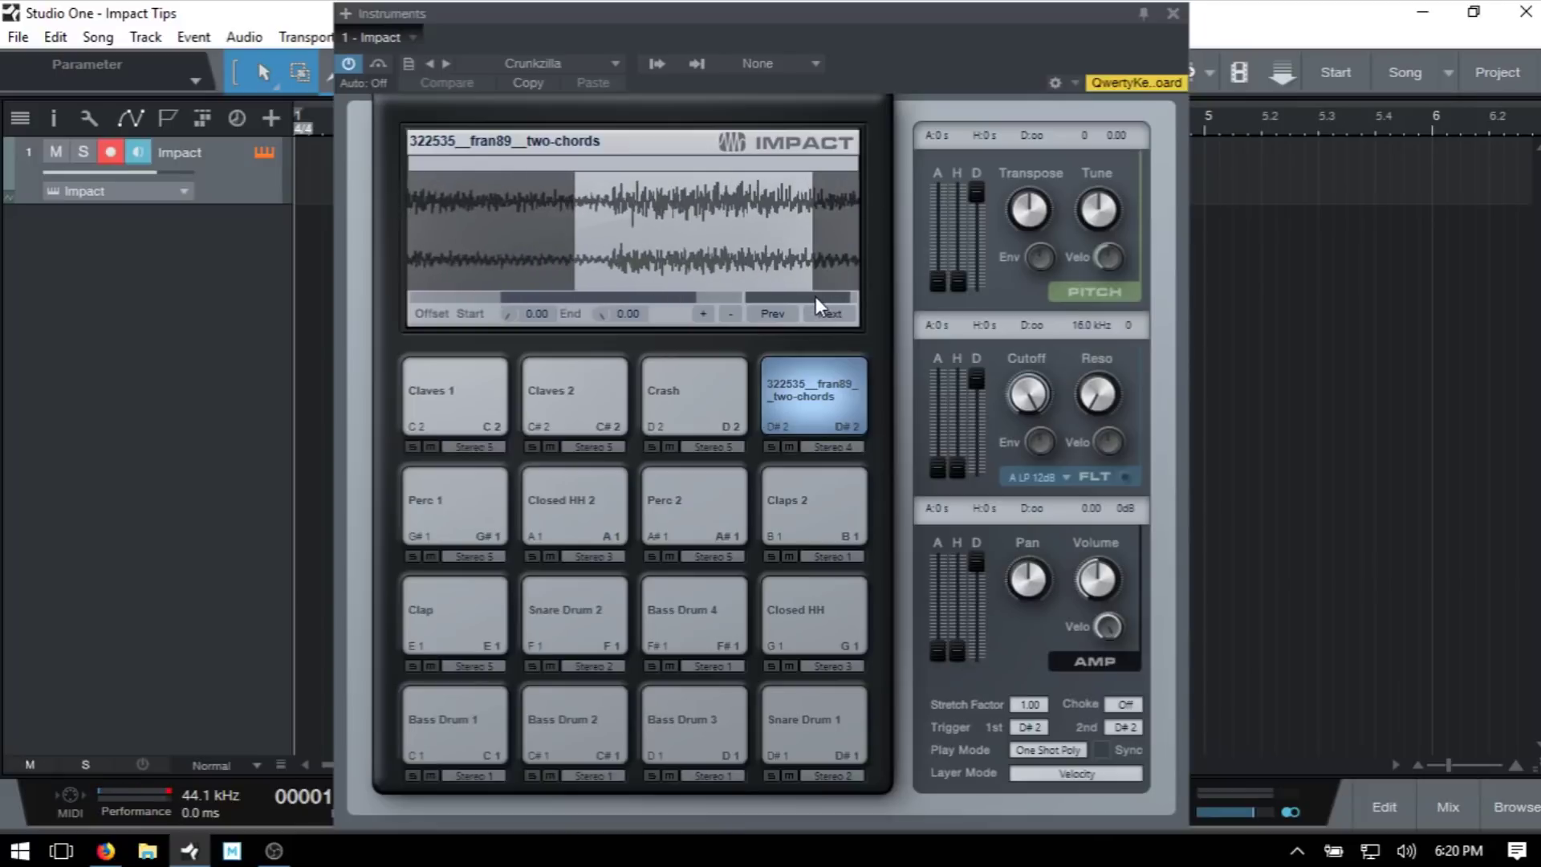
{"action": "scroll", "coordinate": [814, 296], "scroll_direction": "down", "scroll_amount": 3}
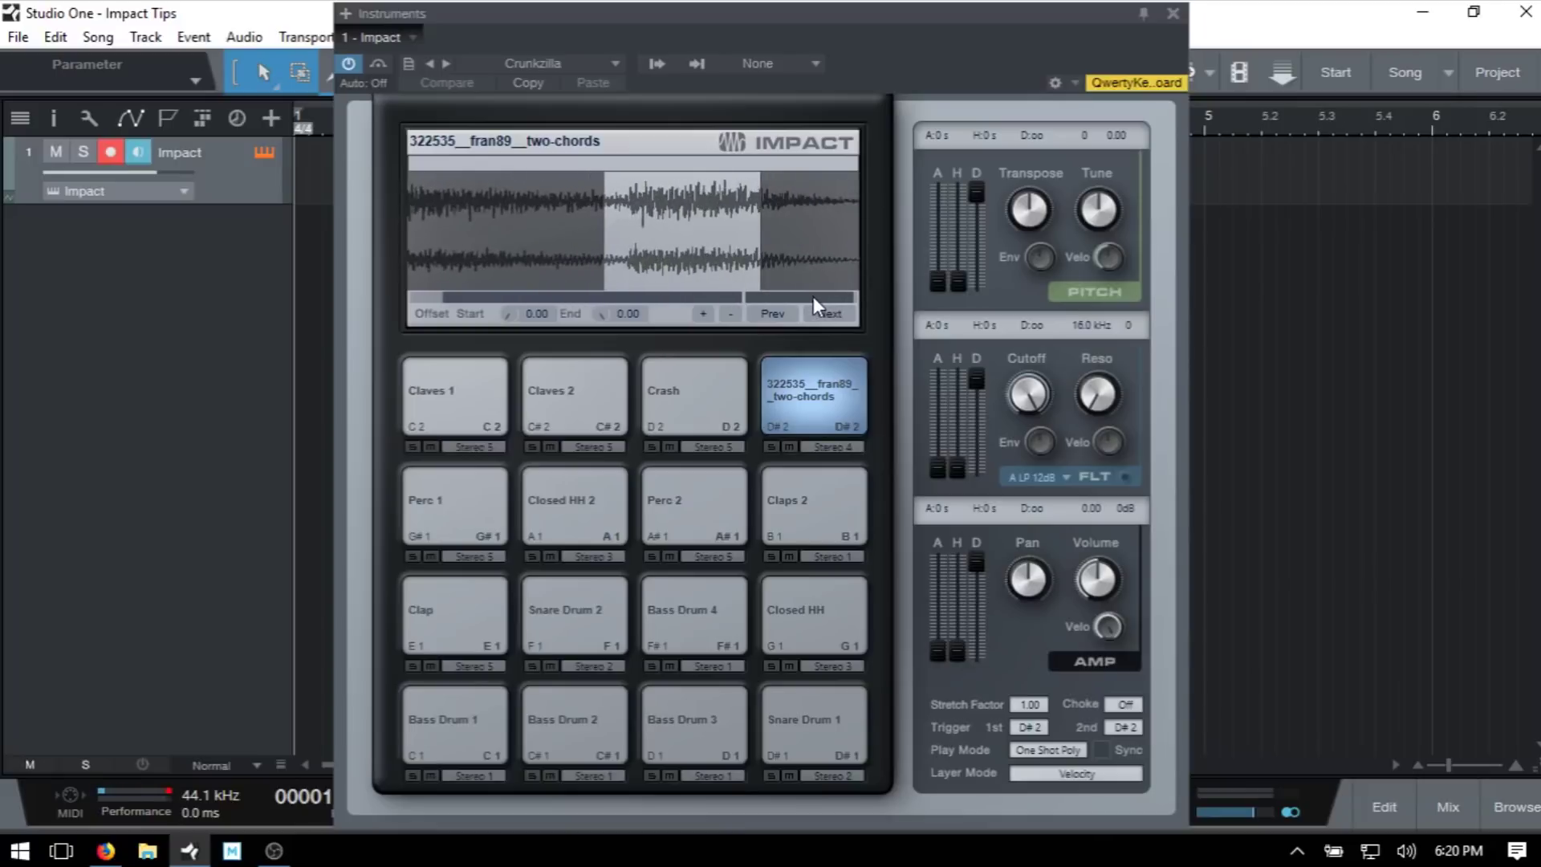
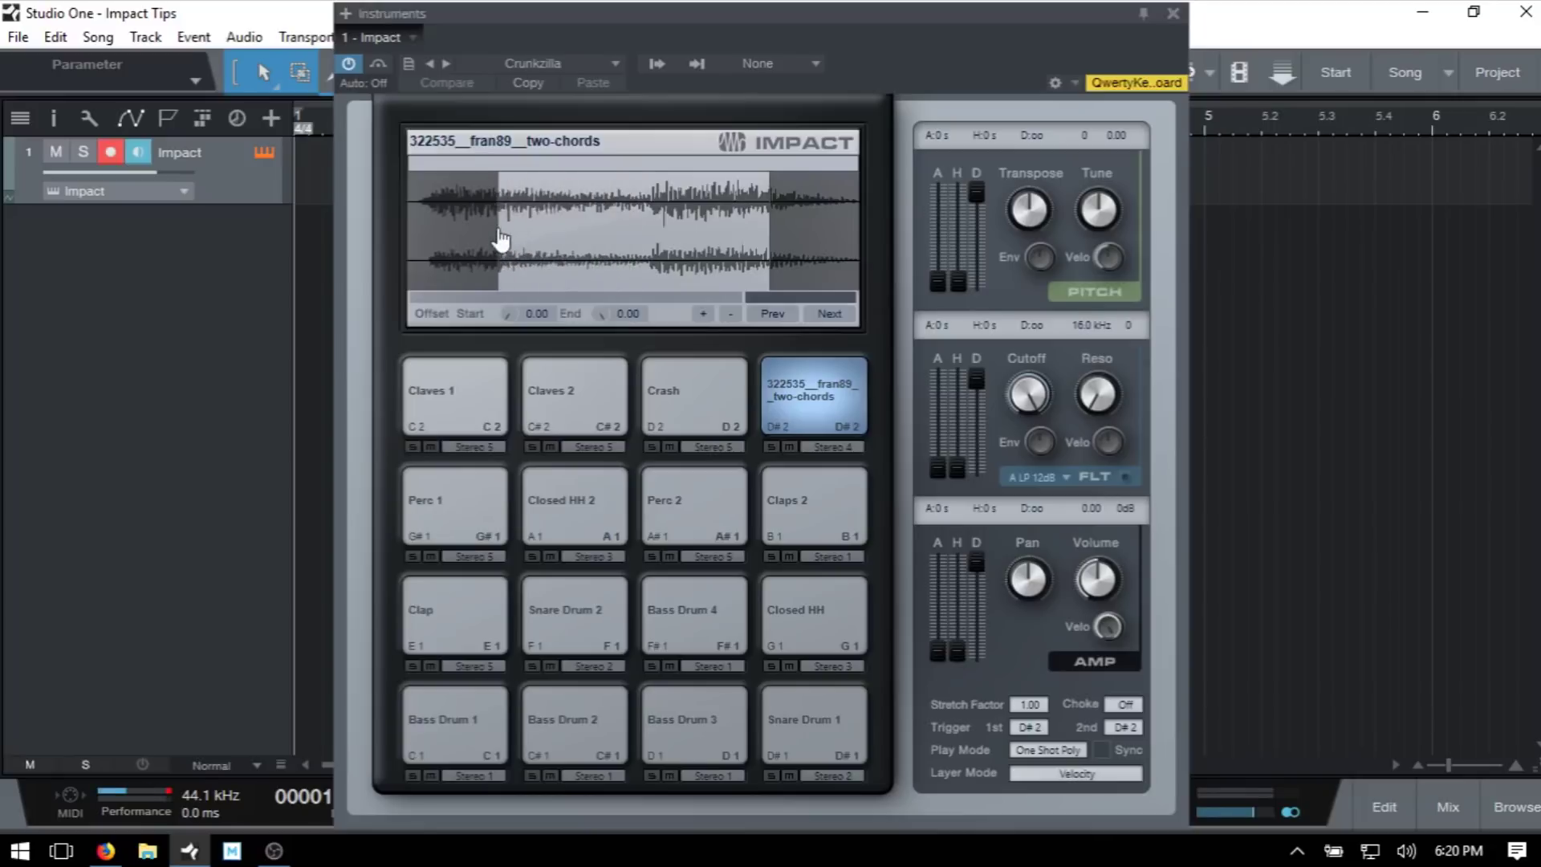
Widen the two-chords sample's playback region from within the first chord to near the tail, and audition the pad
{"action": "left_click_drag", "start_coordinate": [775, 251], "coordinate": [835, 258]}
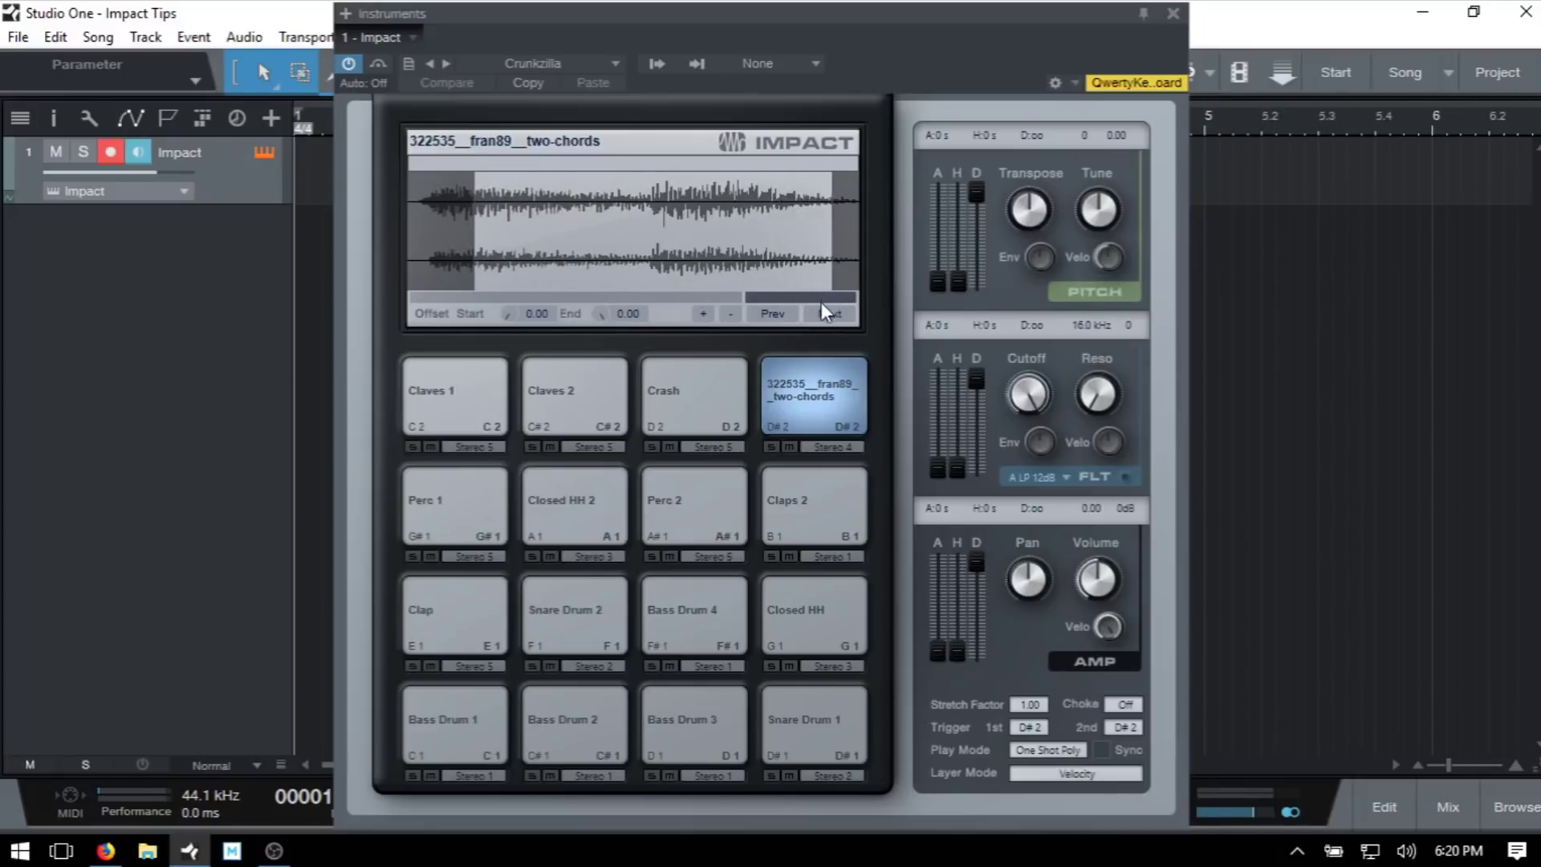
{"action": "left_click", "coordinate": [809, 374]}
{"action": "left_click", "coordinate": [809, 374]}
{"action": "left_click", "coordinate": [809, 374]}
Nudge the two-chords sample's start point slightly forward within the first chord and audition the pad
{"action": "scroll", "coordinate": [799, 298], "scroll_direction": "up", "scroll_amount": 2}
{"action": "left_click_drag", "start_coordinate": [591, 297], "coordinate": [456, 298]}
{"action": "scroll", "coordinate": [789, 299], "scroll_direction": "up", "scroll_amount": 3}
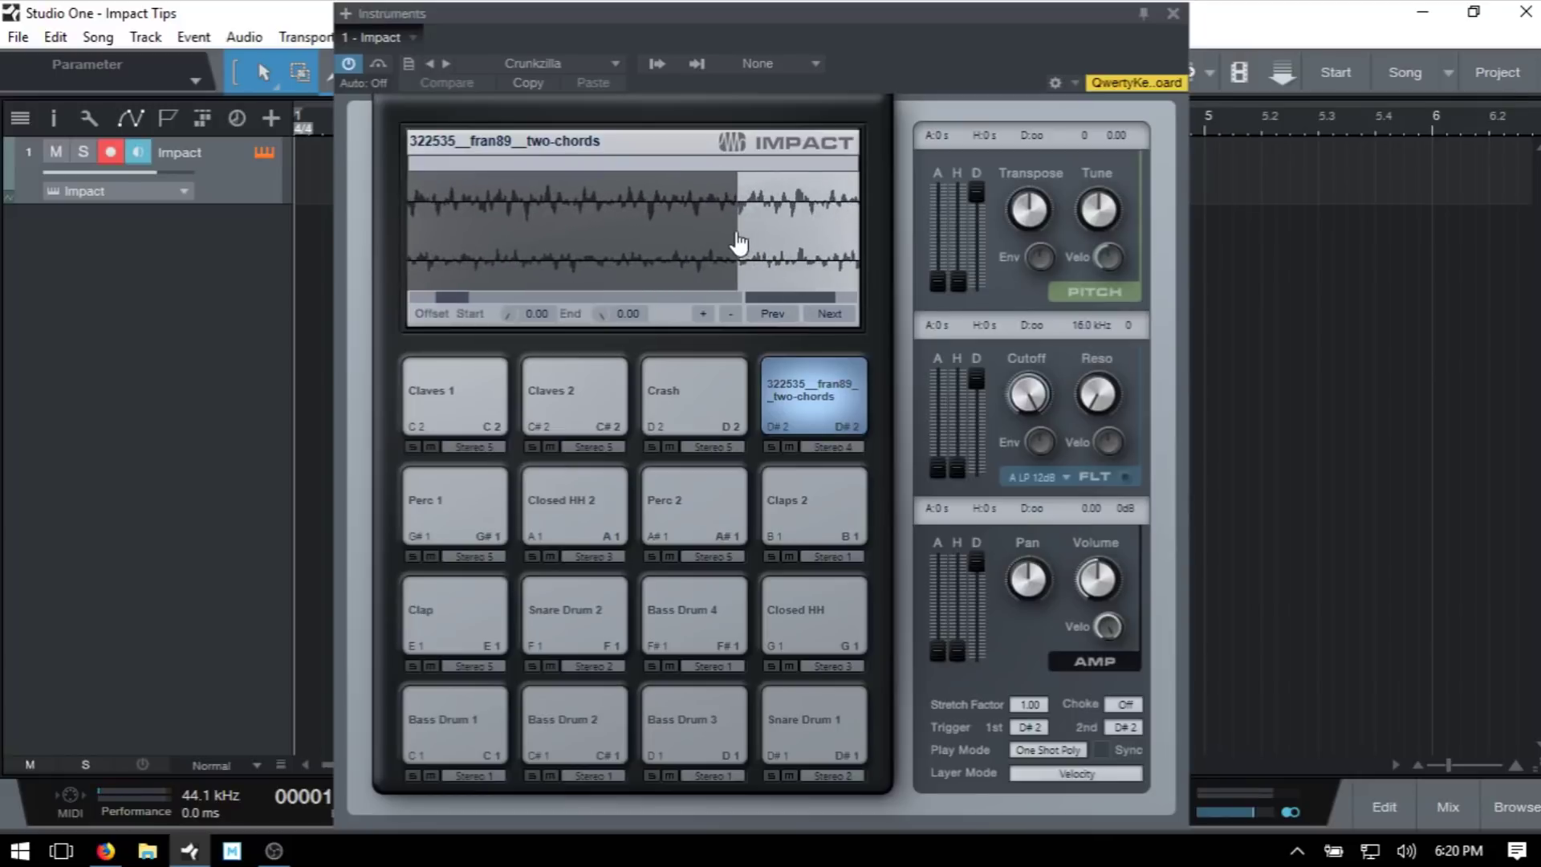
{"action": "left_click_drag", "start_coordinate": [738, 244], "coordinate": [742, 243]}
{"action": "left_click", "coordinate": [805, 368]}
Raise the two-chords sample's start offset to 0.63 s in stages, auditioning the pad between changes
{"action": "scroll", "coordinate": [509, 317], "scroll_direction": "up", "scroll_amount": 1}
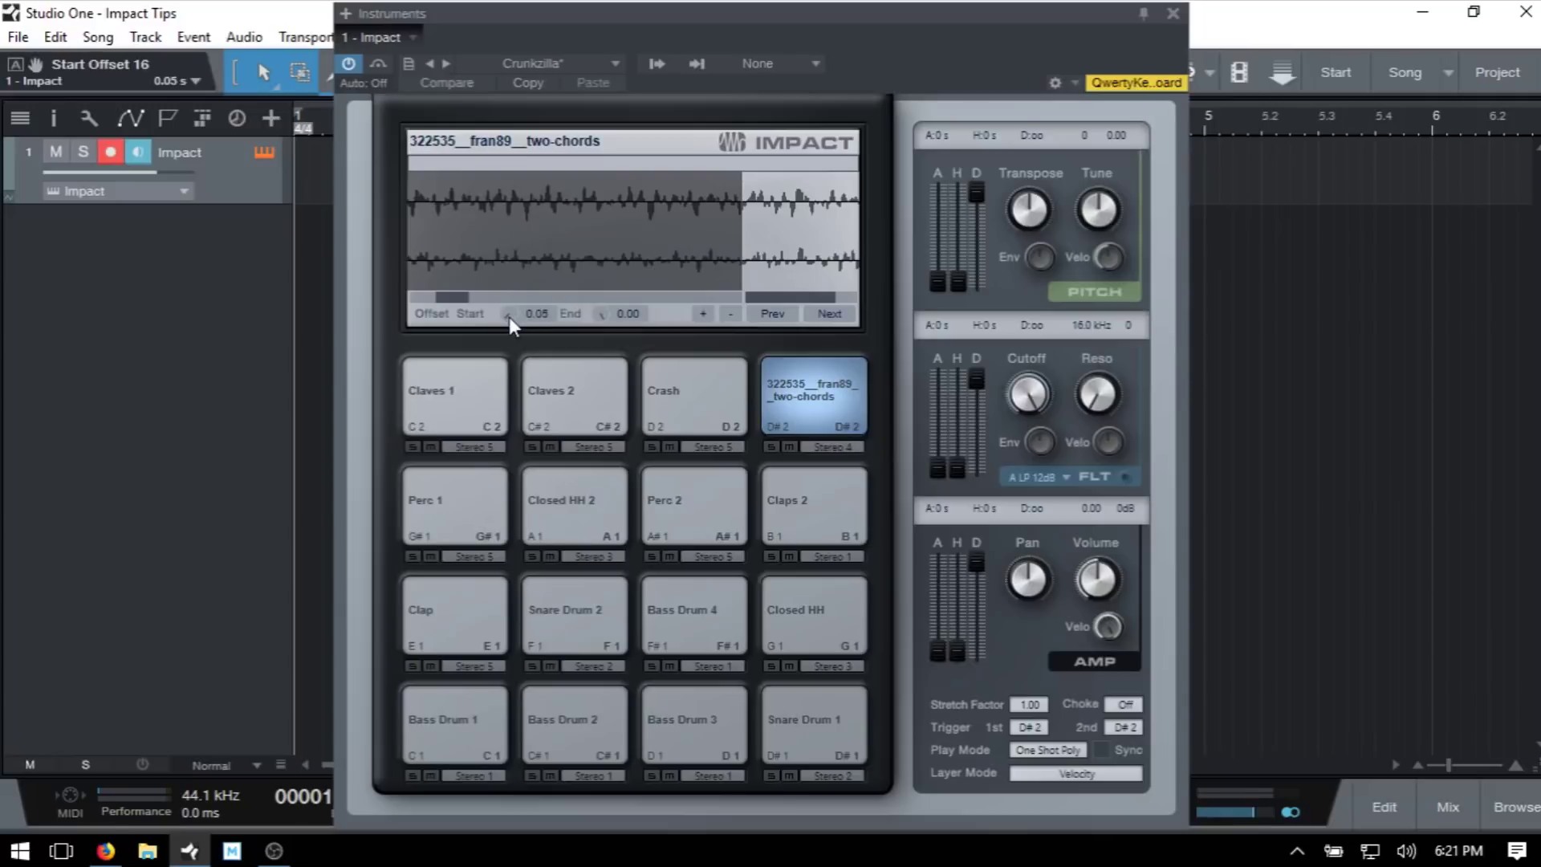
{"action": "scroll", "coordinate": [509, 316], "scroll_direction": "up", "scroll_amount": 4}
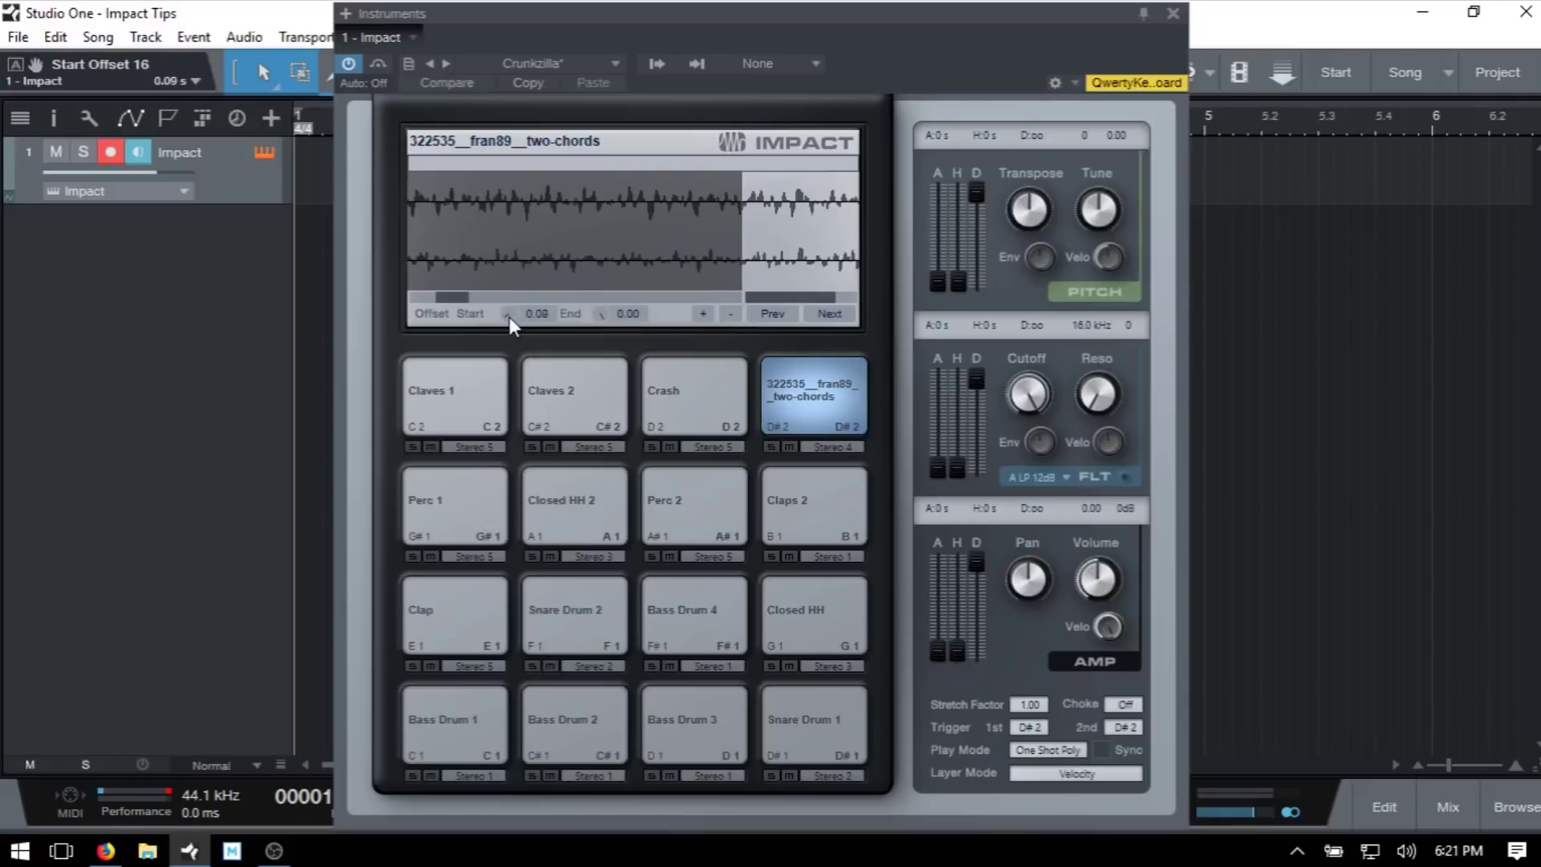
{"action": "left_click", "coordinate": [799, 388]}
{"action": "scroll", "coordinate": [513, 316], "scroll_direction": "up", "scroll_amount": 17}
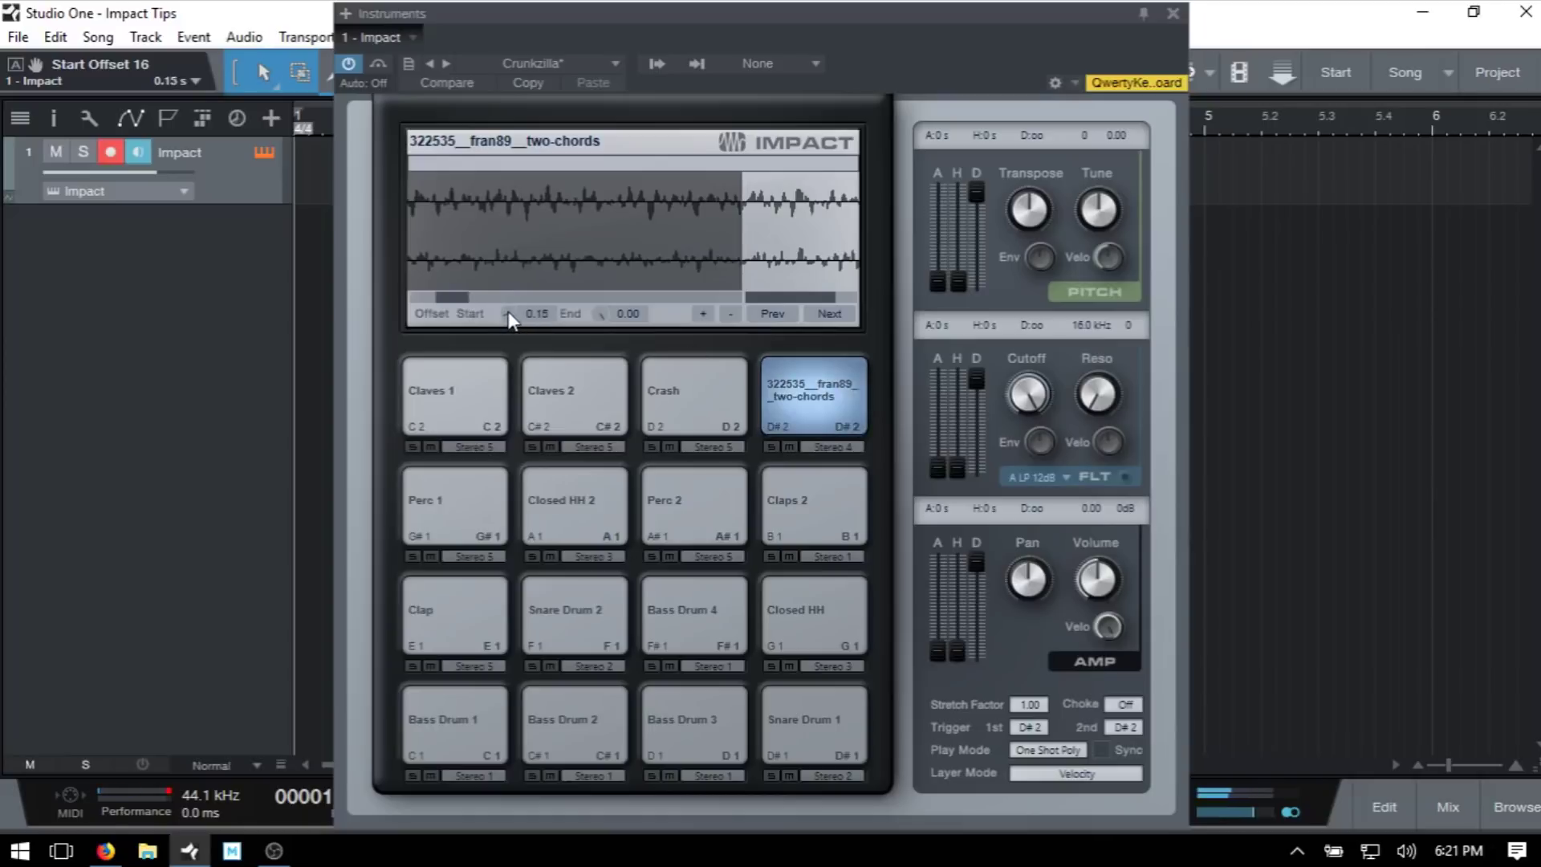
{"action": "left_click", "coordinate": [819, 382]}
{"action": "scroll", "coordinate": [519, 311], "scroll_direction": "up", "scroll_amount": 8}
{"action": "left_click", "coordinate": [817, 391]}
{"action": "scroll", "coordinate": [506, 314], "scroll_direction": "up", "scroll_amount": 5}
{"action": "scroll", "coordinate": [514, 318], "scroll_direction": "up", "scroll_amount": 20}
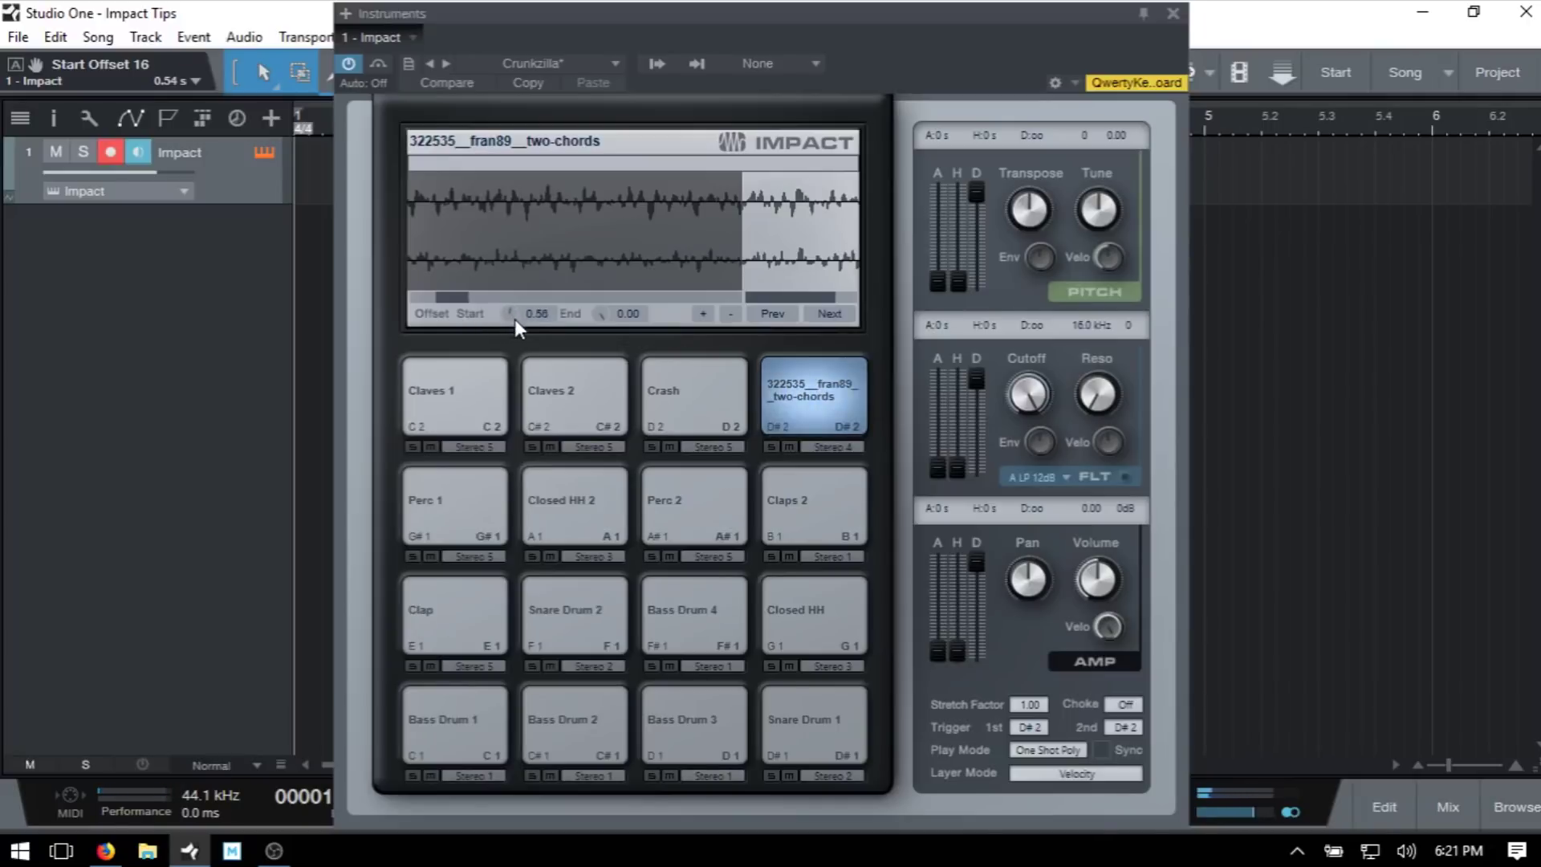
{"action": "left_click", "coordinate": [830, 374]}
{"action": "left_click", "coordinate": [830, 374]}
Fine-tune the two-chords sample's start point slightly forward using a magnified view of the waveform
{"action": "left_click", "coordinate": [821, 296]}
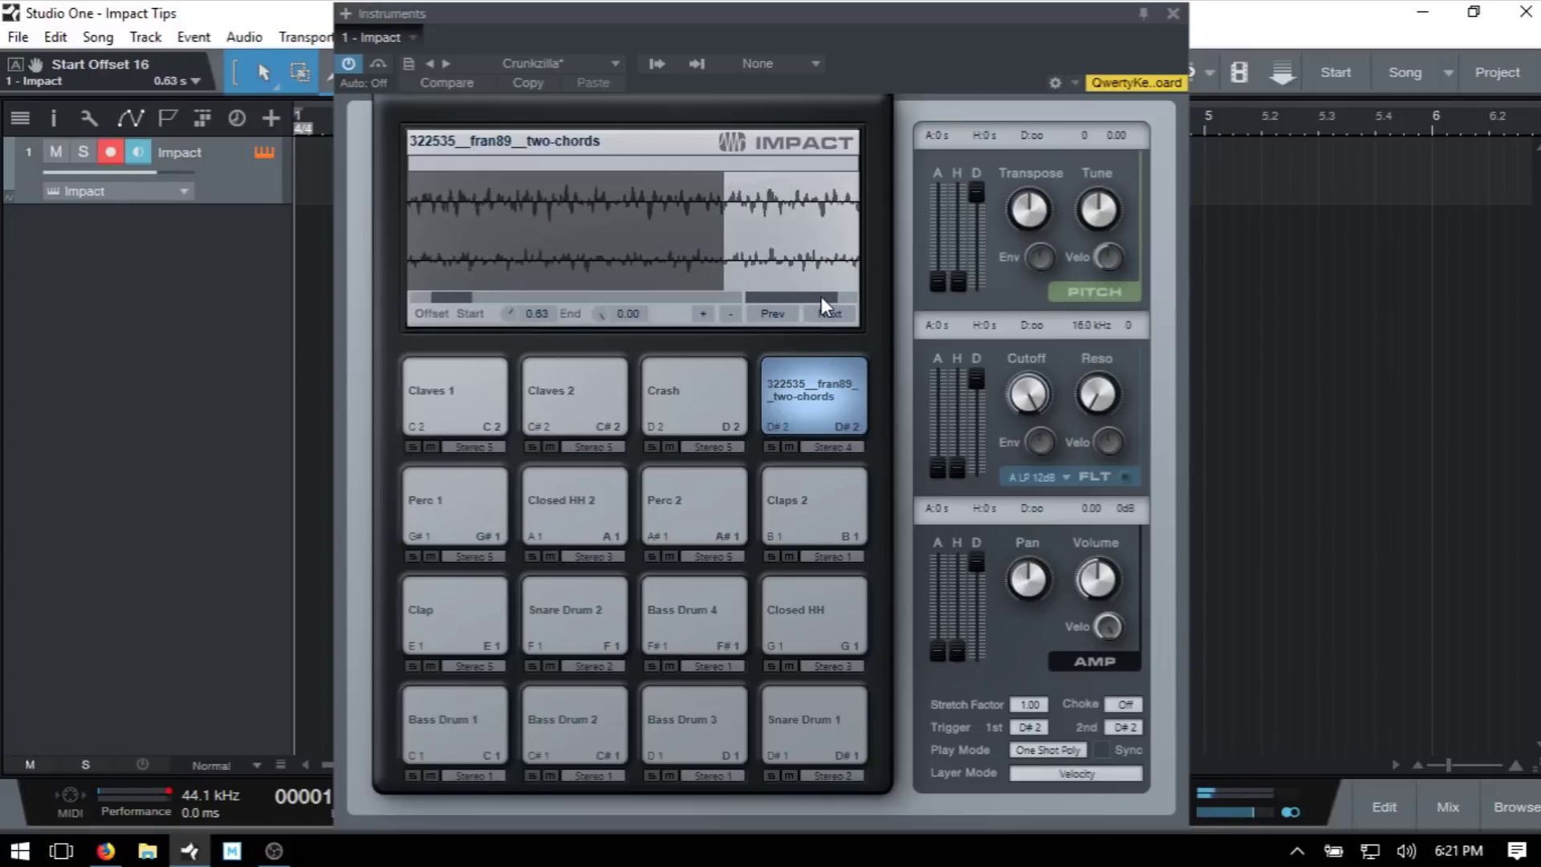
{"action": "scroll", "coordinate": [821, 296], "scroll_direction": "up", "scroll_amount": 4}
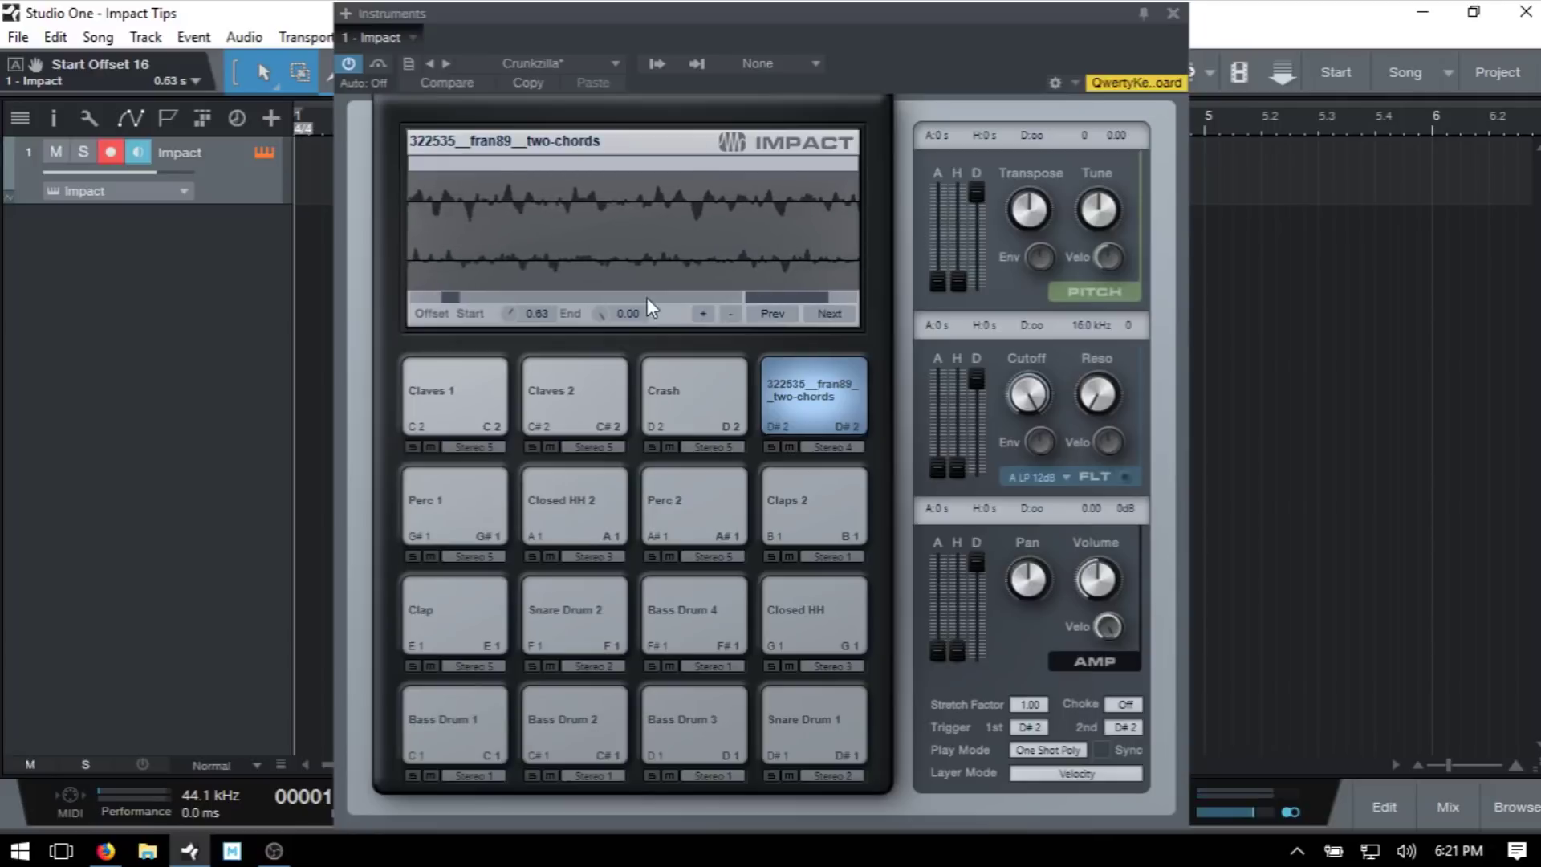
{"action": "scroll", "coordinate": [647, 297], "scroll_direction": "right", "scroll_amount": 5}
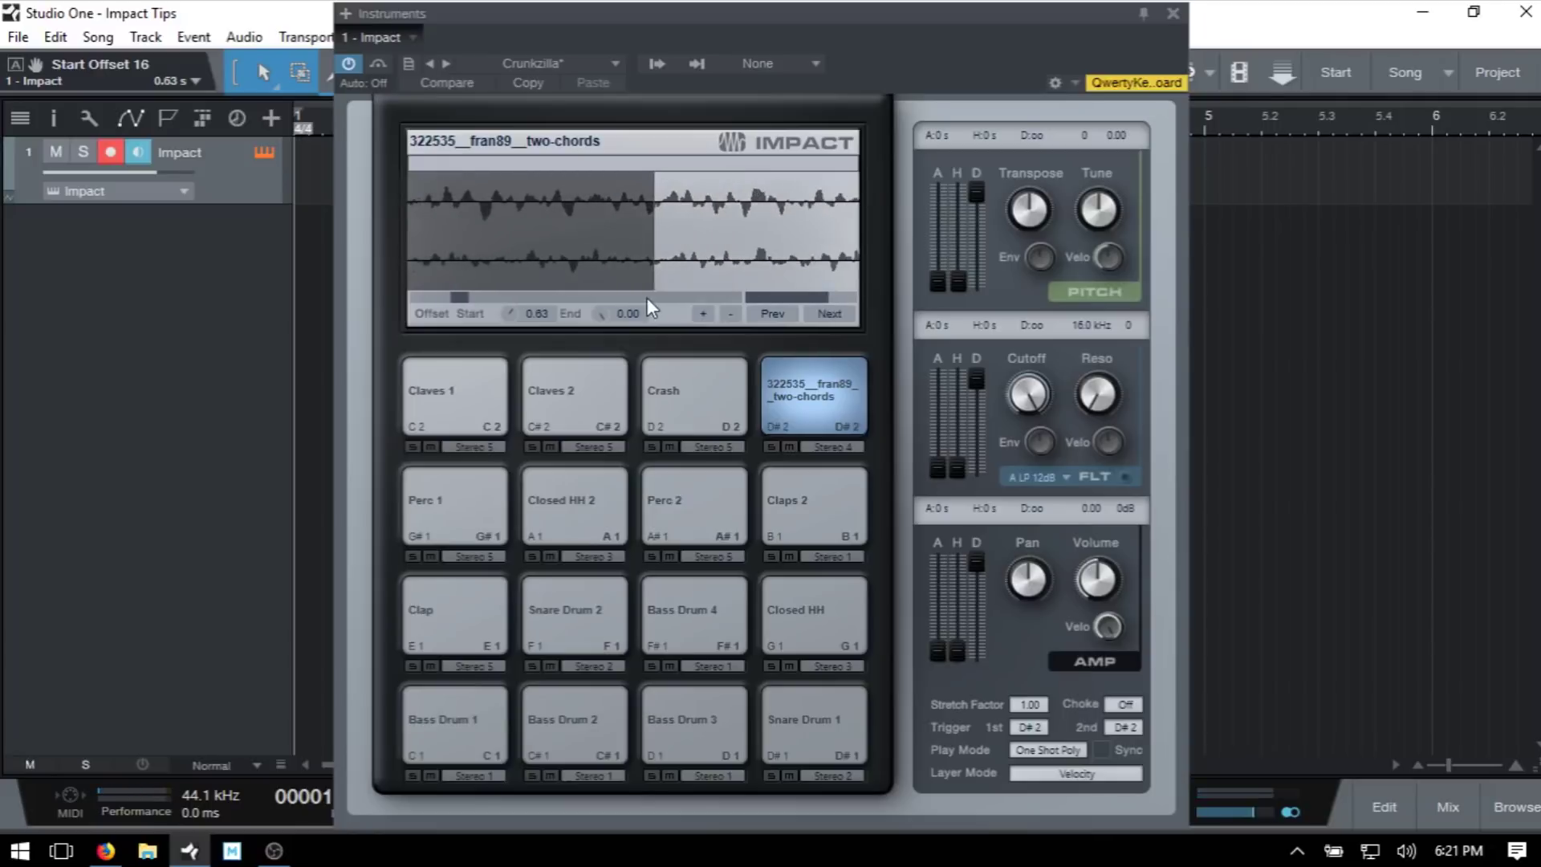
{"action": "scroll", "coordinate": [647, 297], "scroll_direction": "right", "scroll_amount": 2}
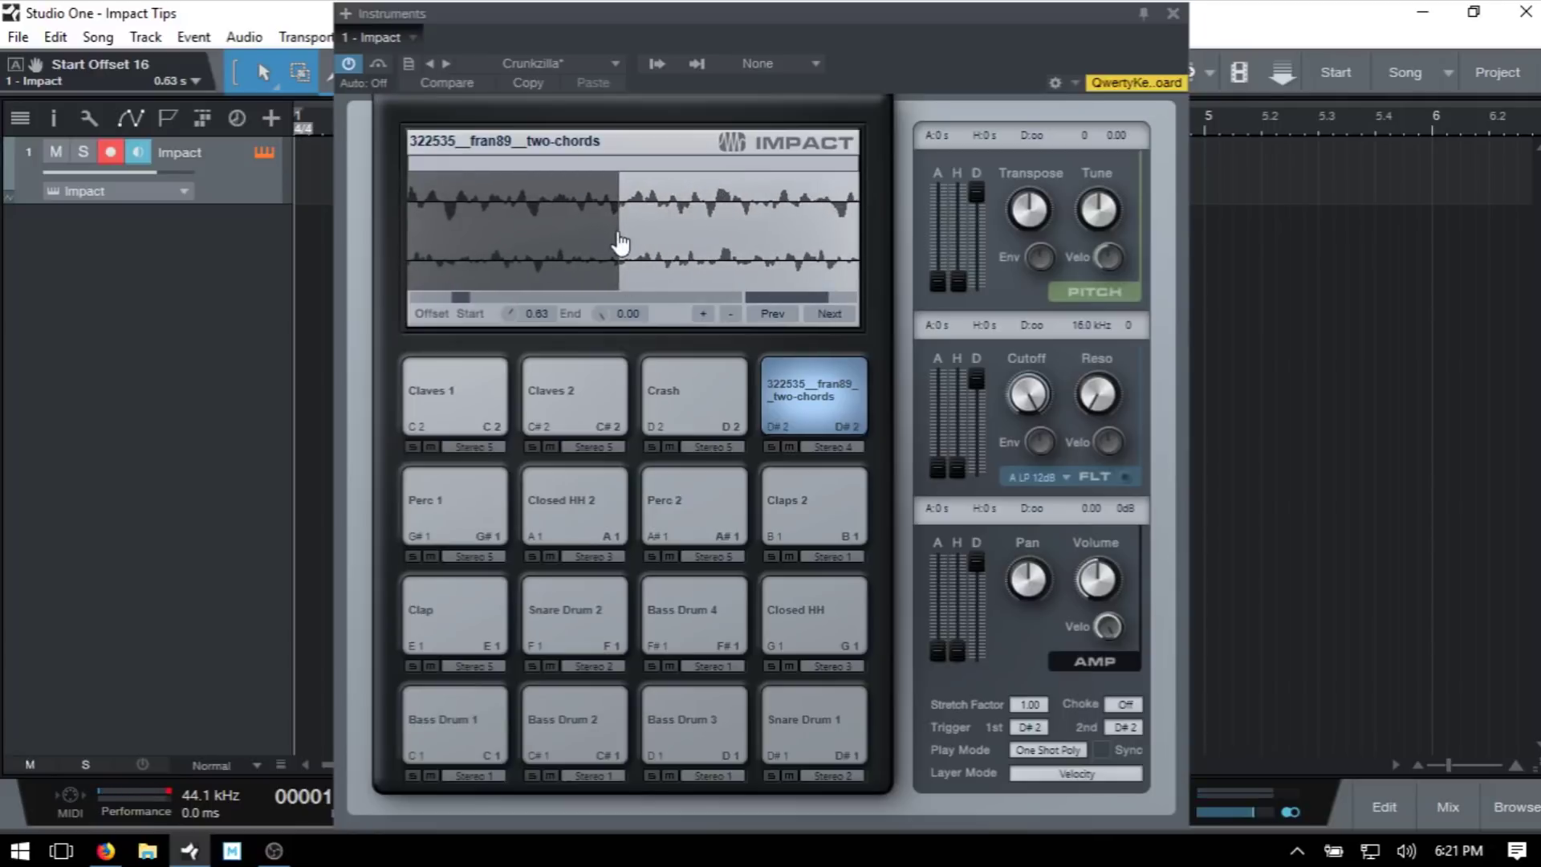
{"action": "left_click_drag", "start_coordinate": [620, 241], "coordinate": [631, 249]}
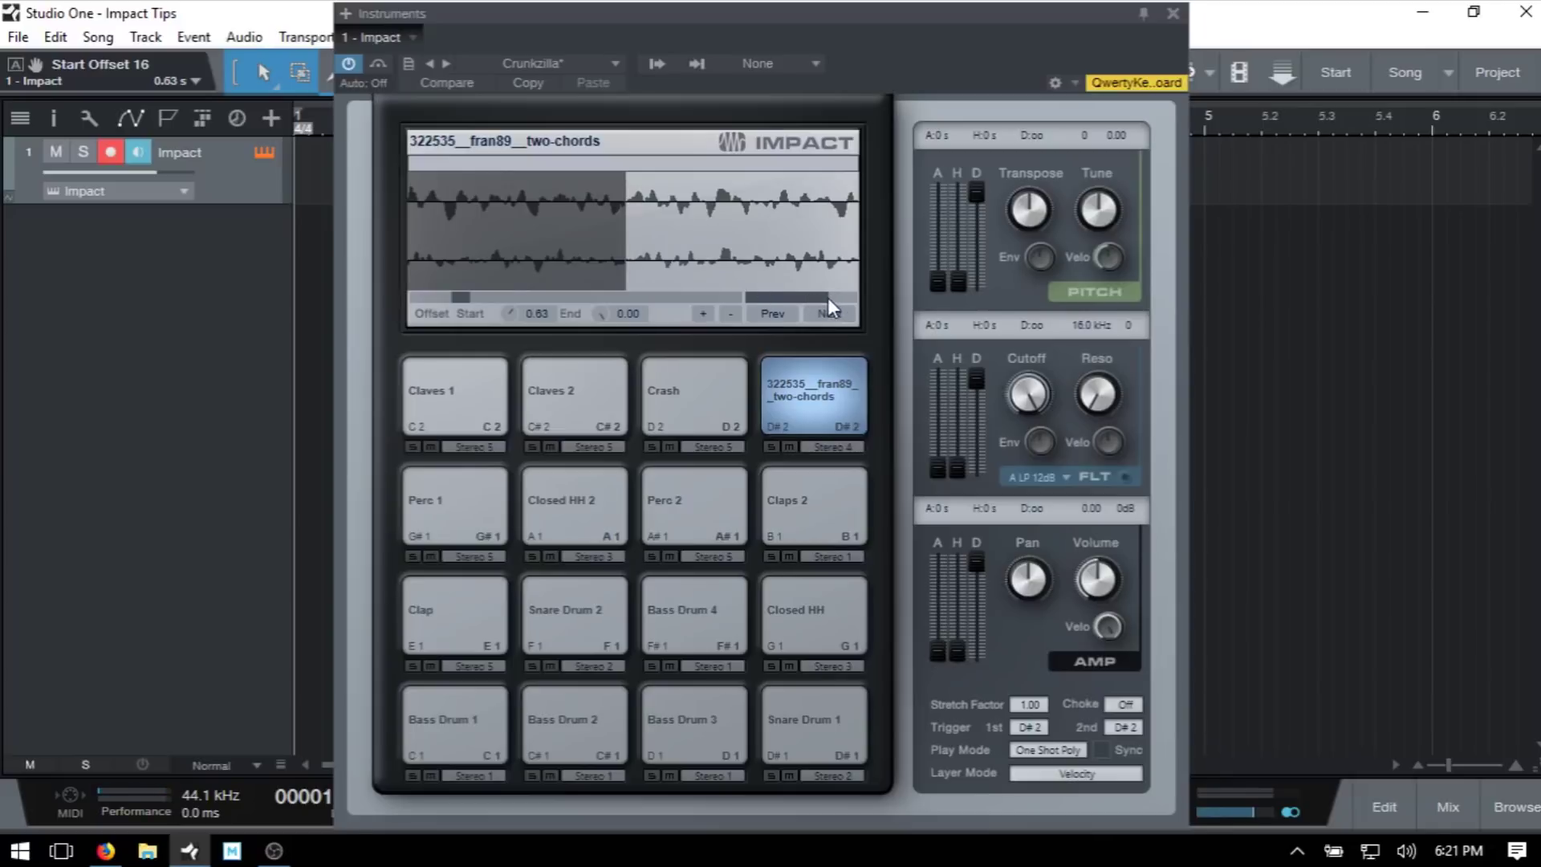
Move the two-chords sample's start point back to the beginning so the playback region covers the whole waveform
{"action": "left_click_drag", "start_coordinate": [826, 297], "coordinate": [857, 287]}
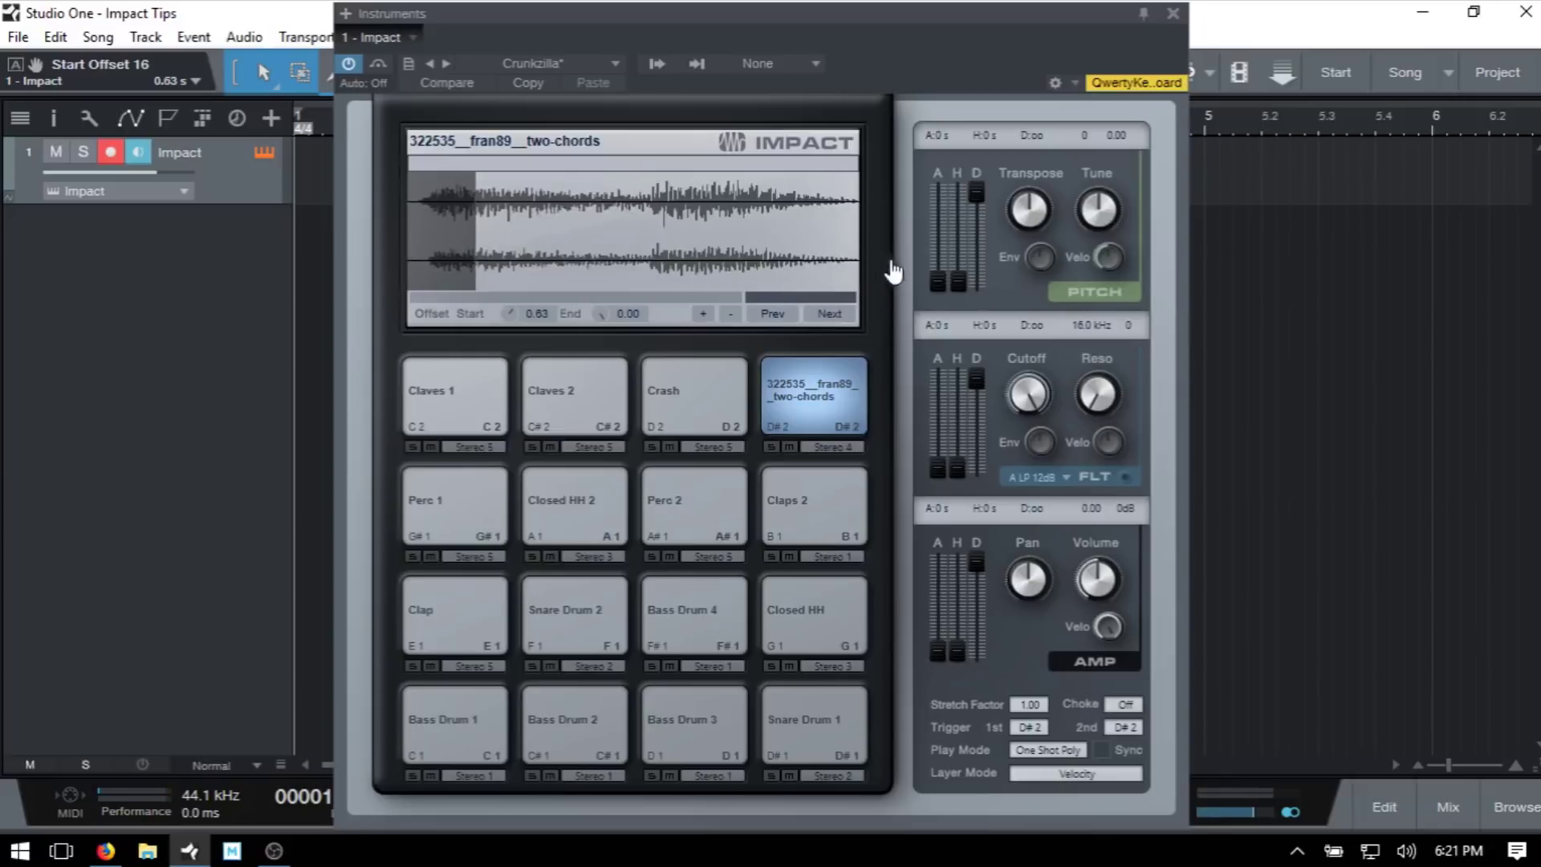
{"action": "left_click_drag", "start_coordinate": [476, 252], "coordinate": [417, 249]}
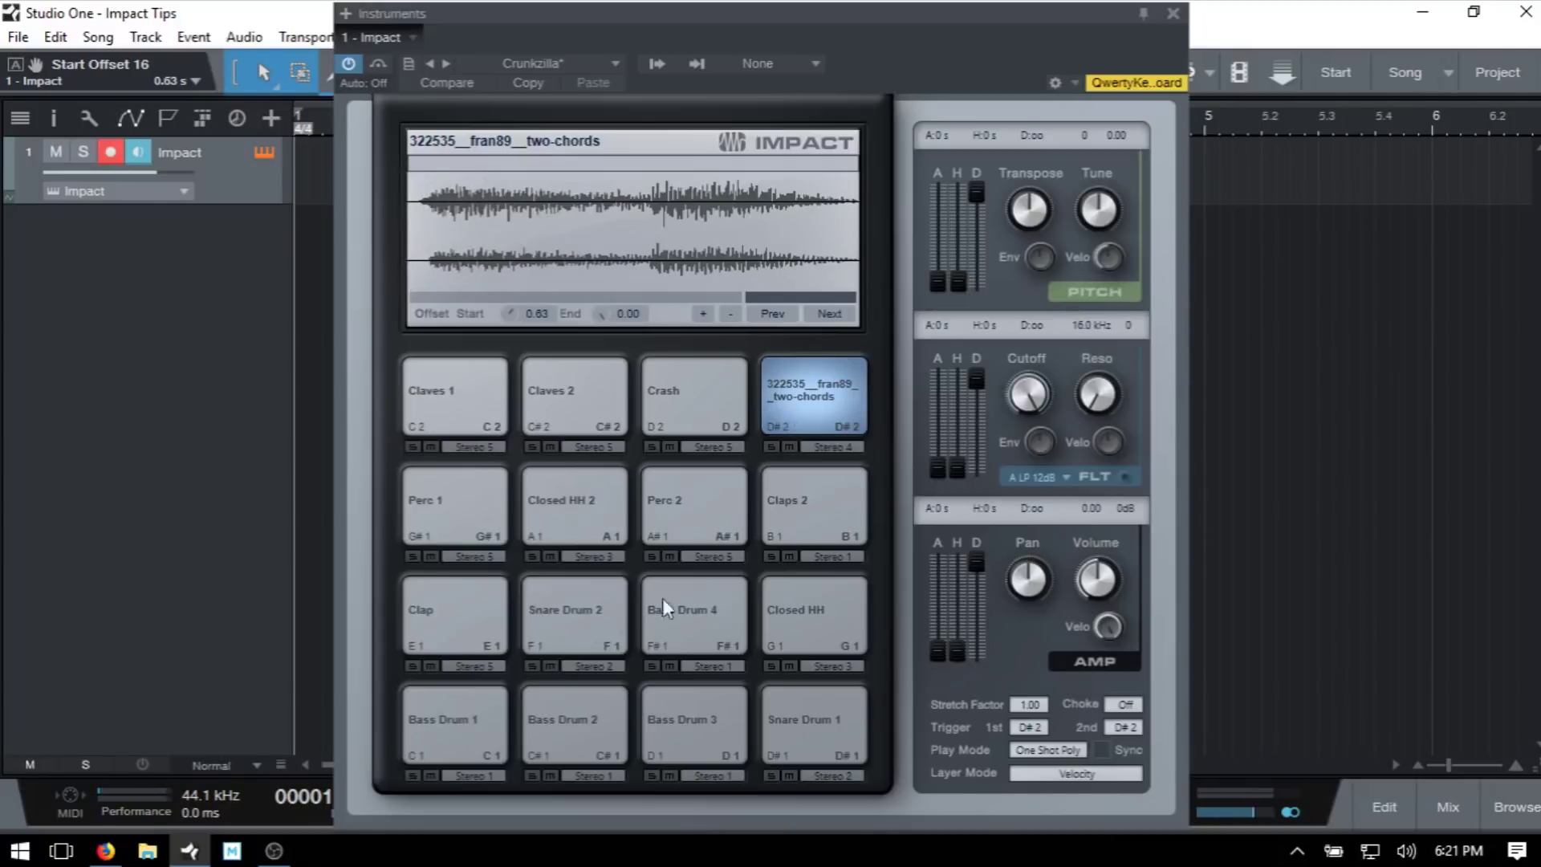
Review the two-chords pad's mute, solo and output options, and Impact's list of activated outputs
{"action": "left_click", "coordinate": [770, 447]}
{"action": "left_click", "coordinate": [788, 448]}
{"action": "left_click", "coordinate": [832, 445]}
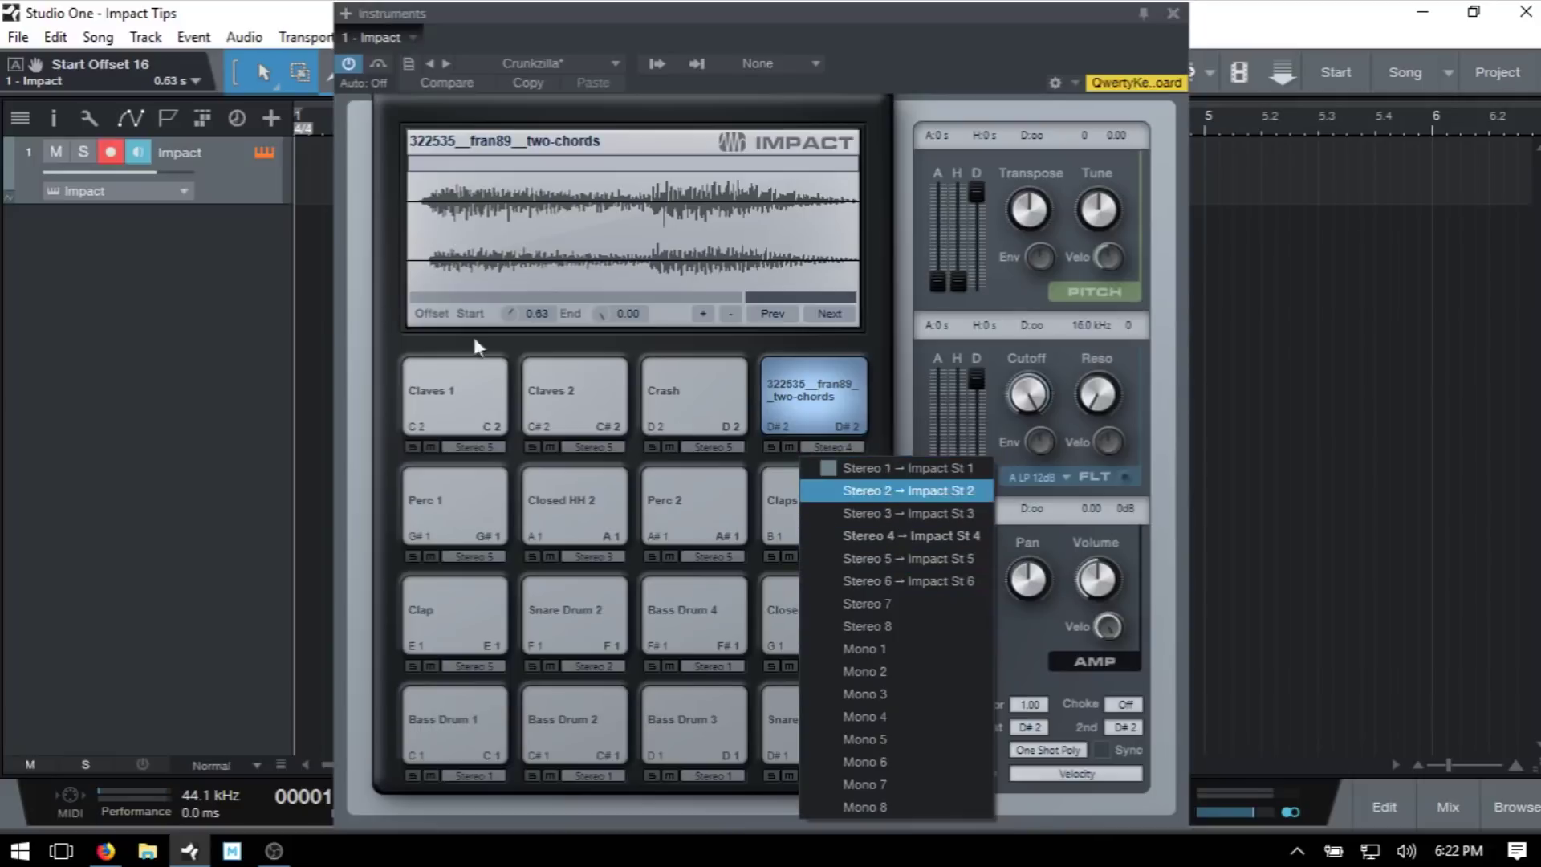
{"action": "left_click", "coordinate": [347, 359]}
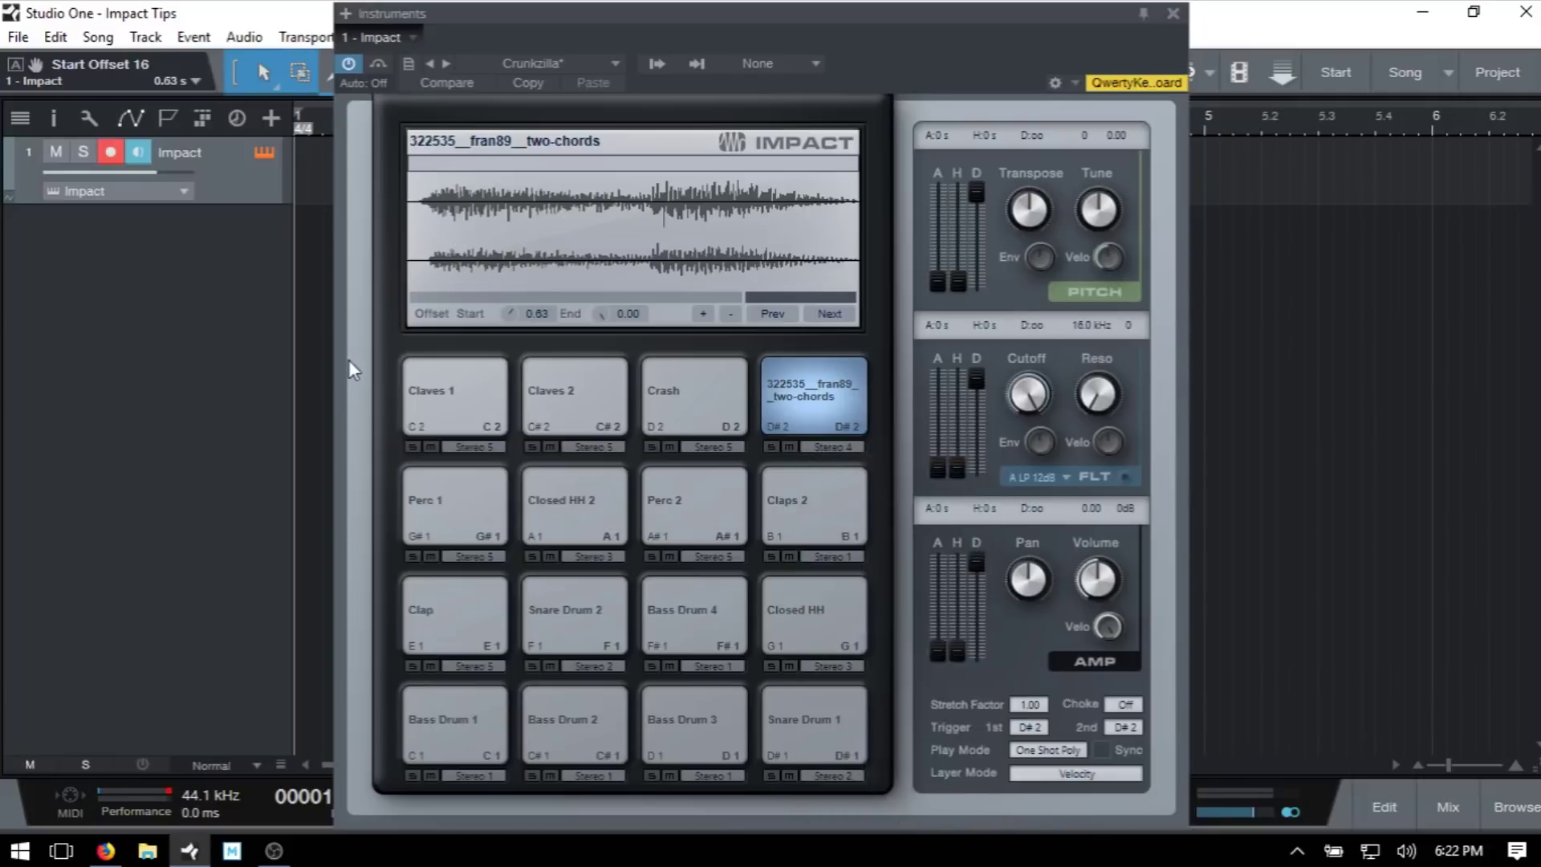
{"action": "left_click", "coordinate": [659, 64]}
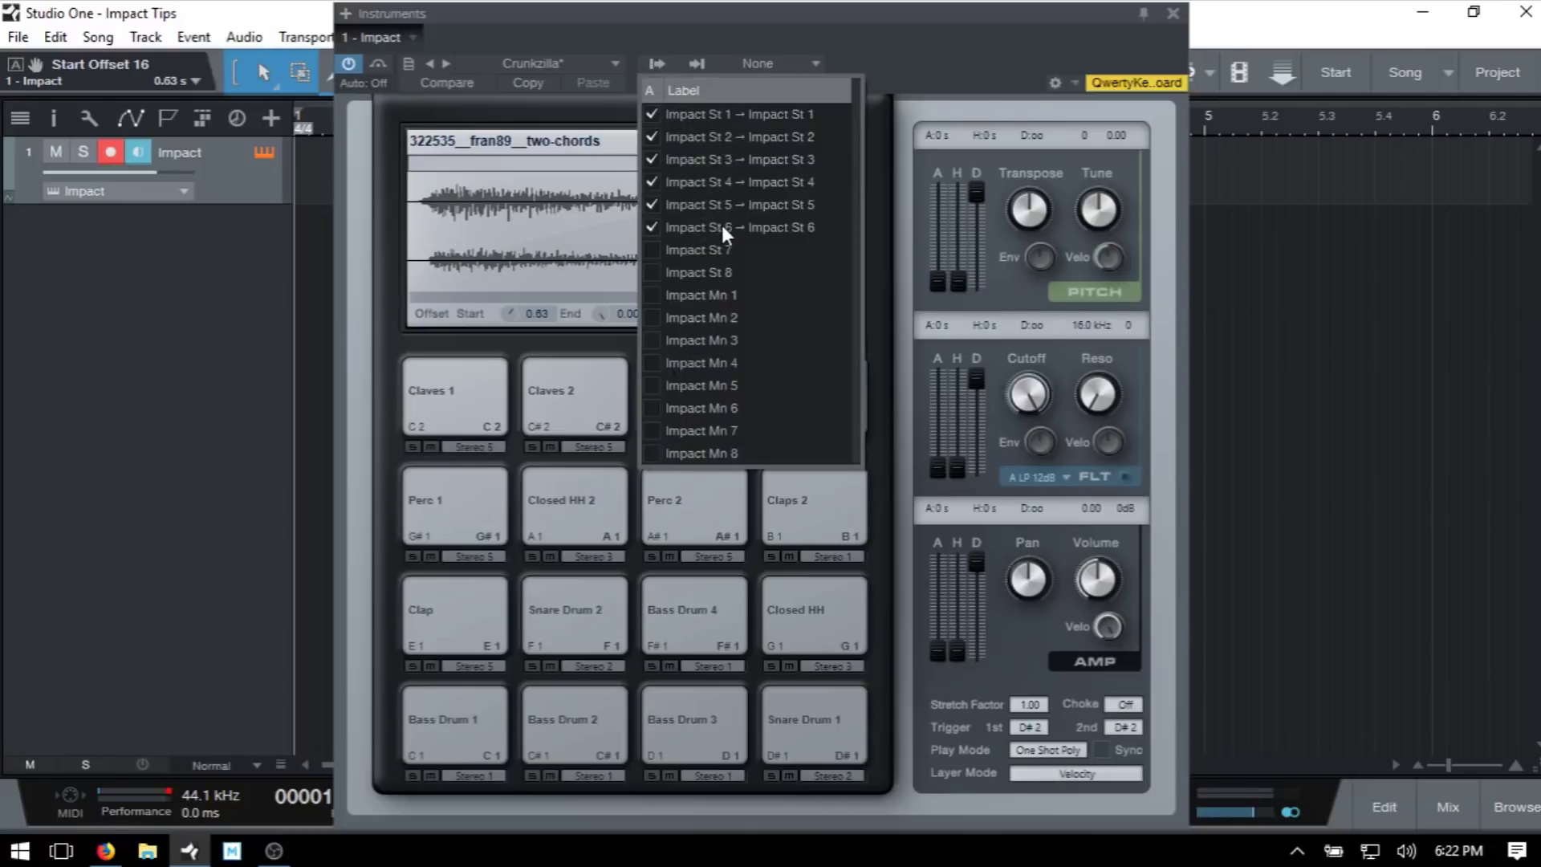
{"action": "left_click", "coordinate": [923, 26]}
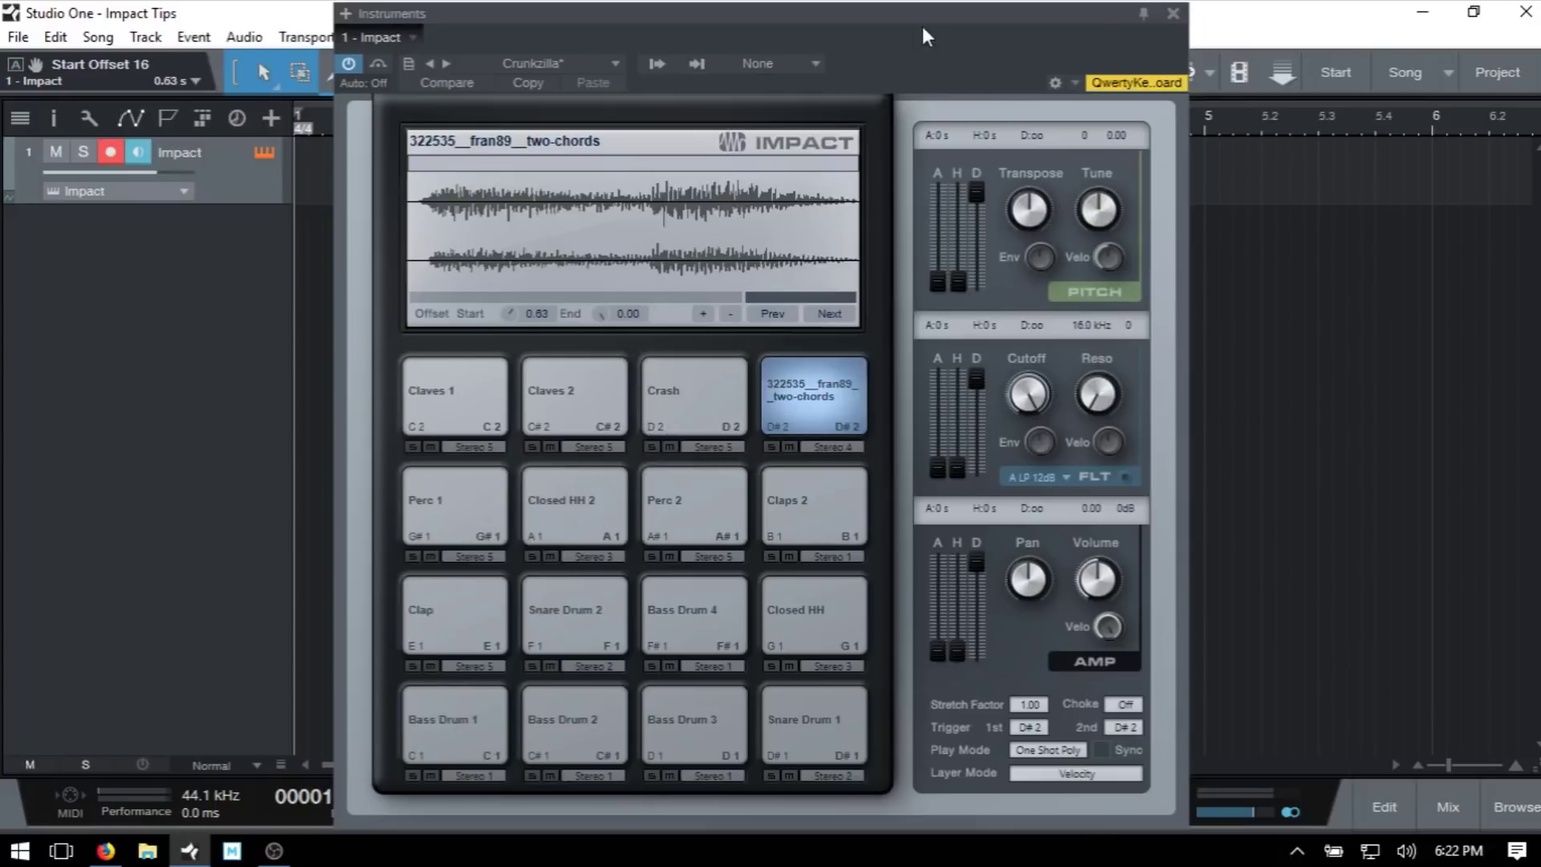
Show the mixing console and activate Impact's mono outputs Mn 1, Mn 2 and Mn 3
{"action": "left_click", "coordinate": [1173, 13]}
{"action": "key", "text": "F3"}
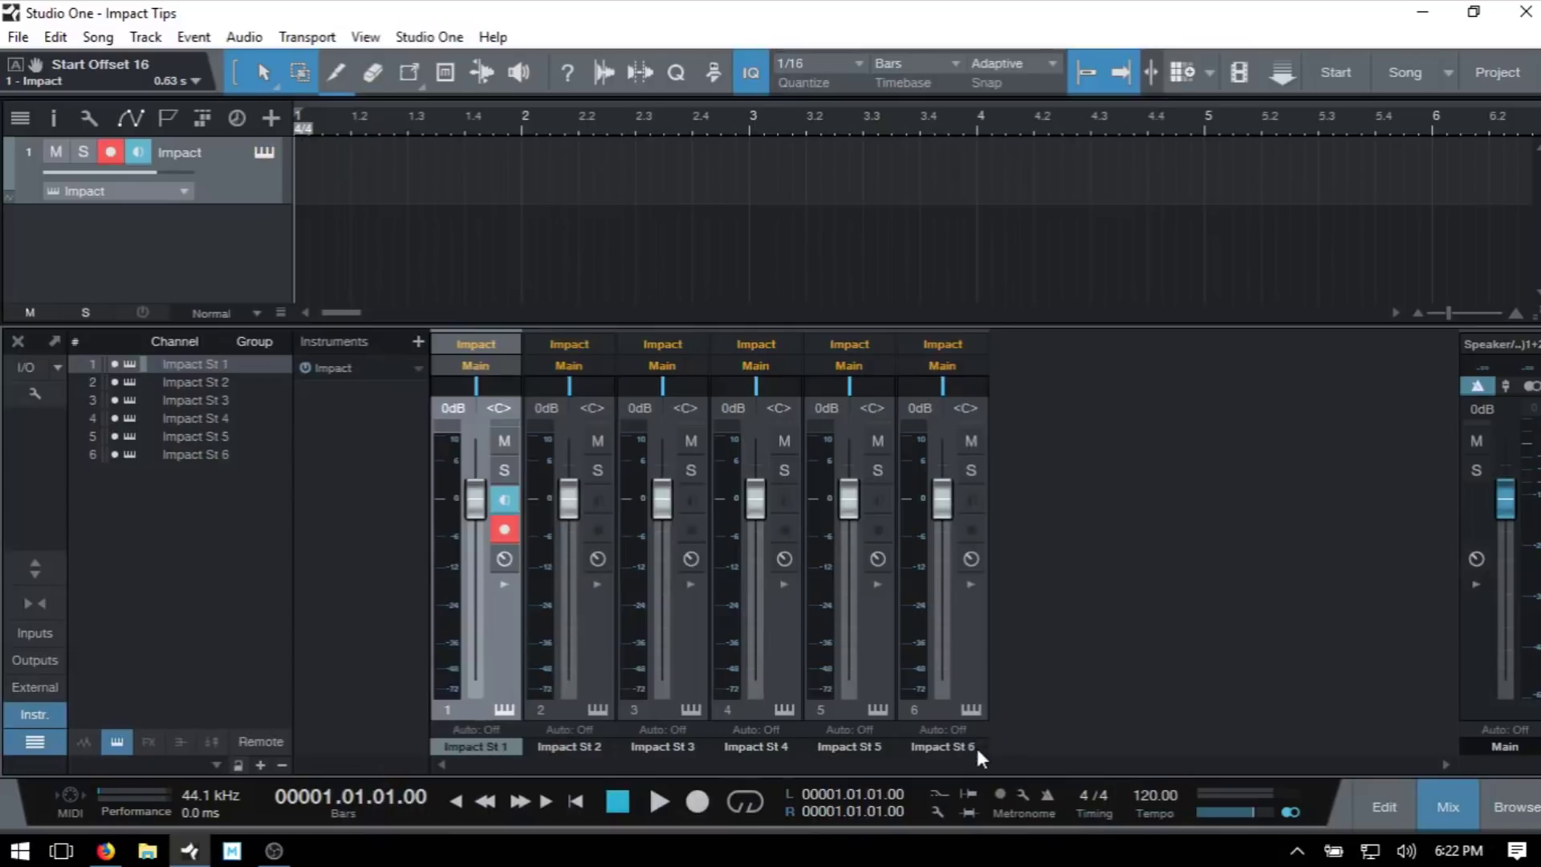
{"action": "left_click", "coordinate": [969, 712]}
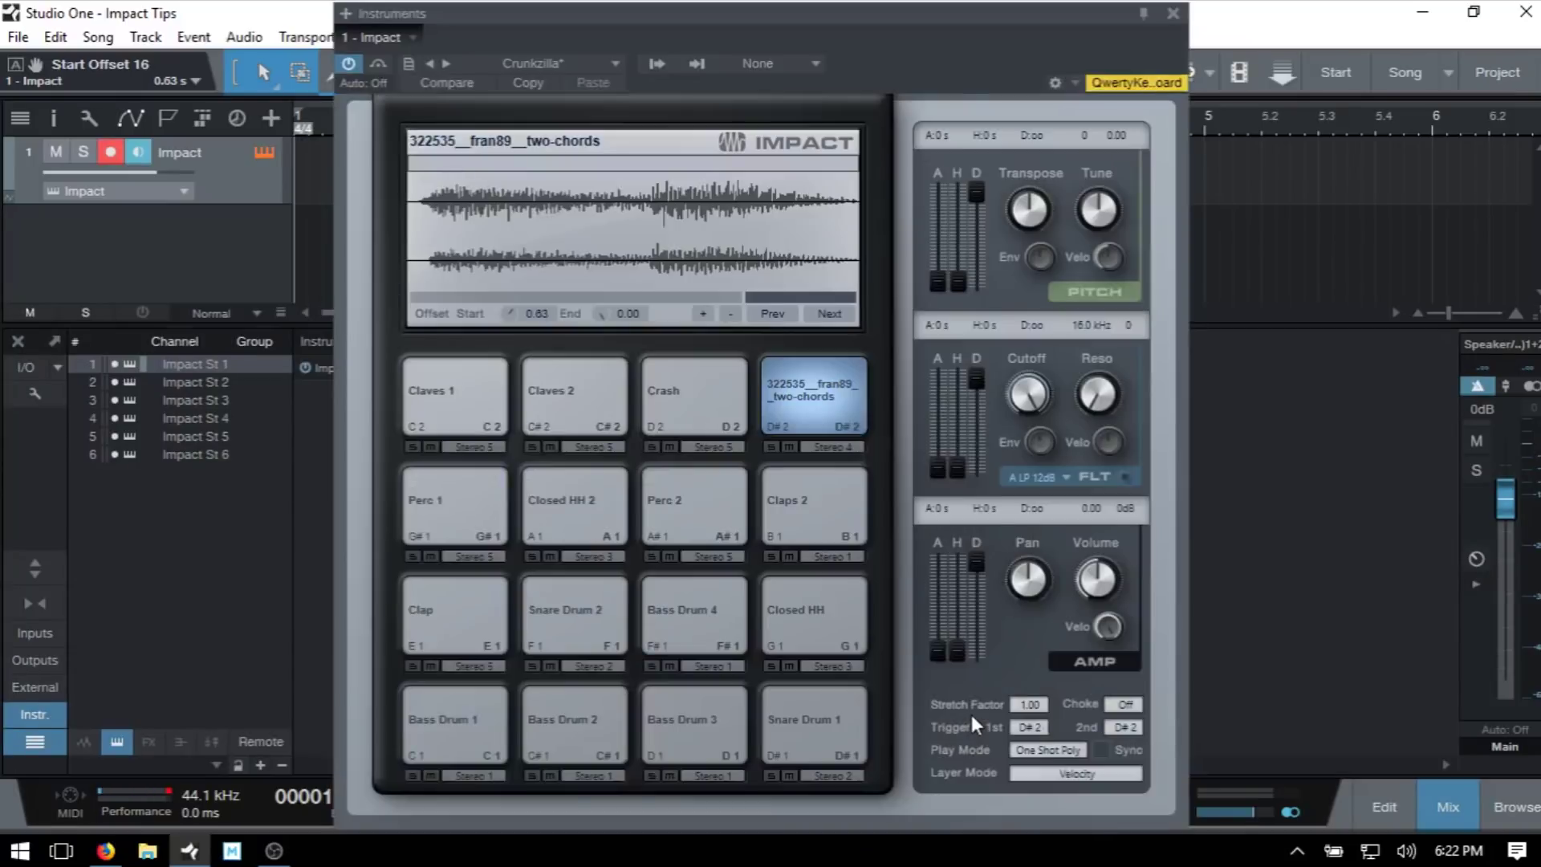
{"action": "left_click", "coordinate": [655, 64]}
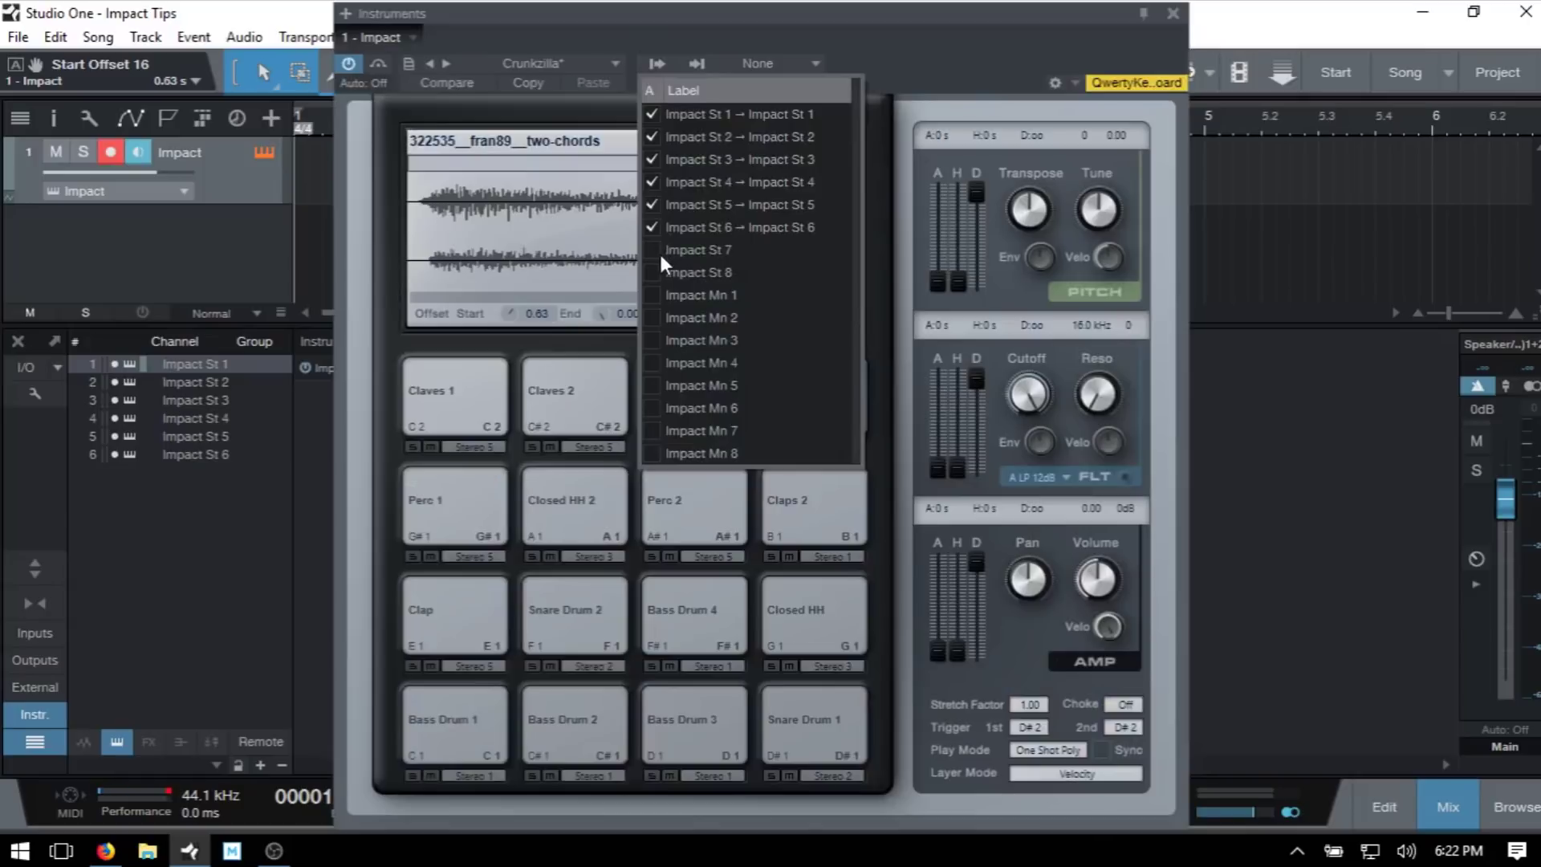
{"action": "left_click", "coordinate": [654, 294]}
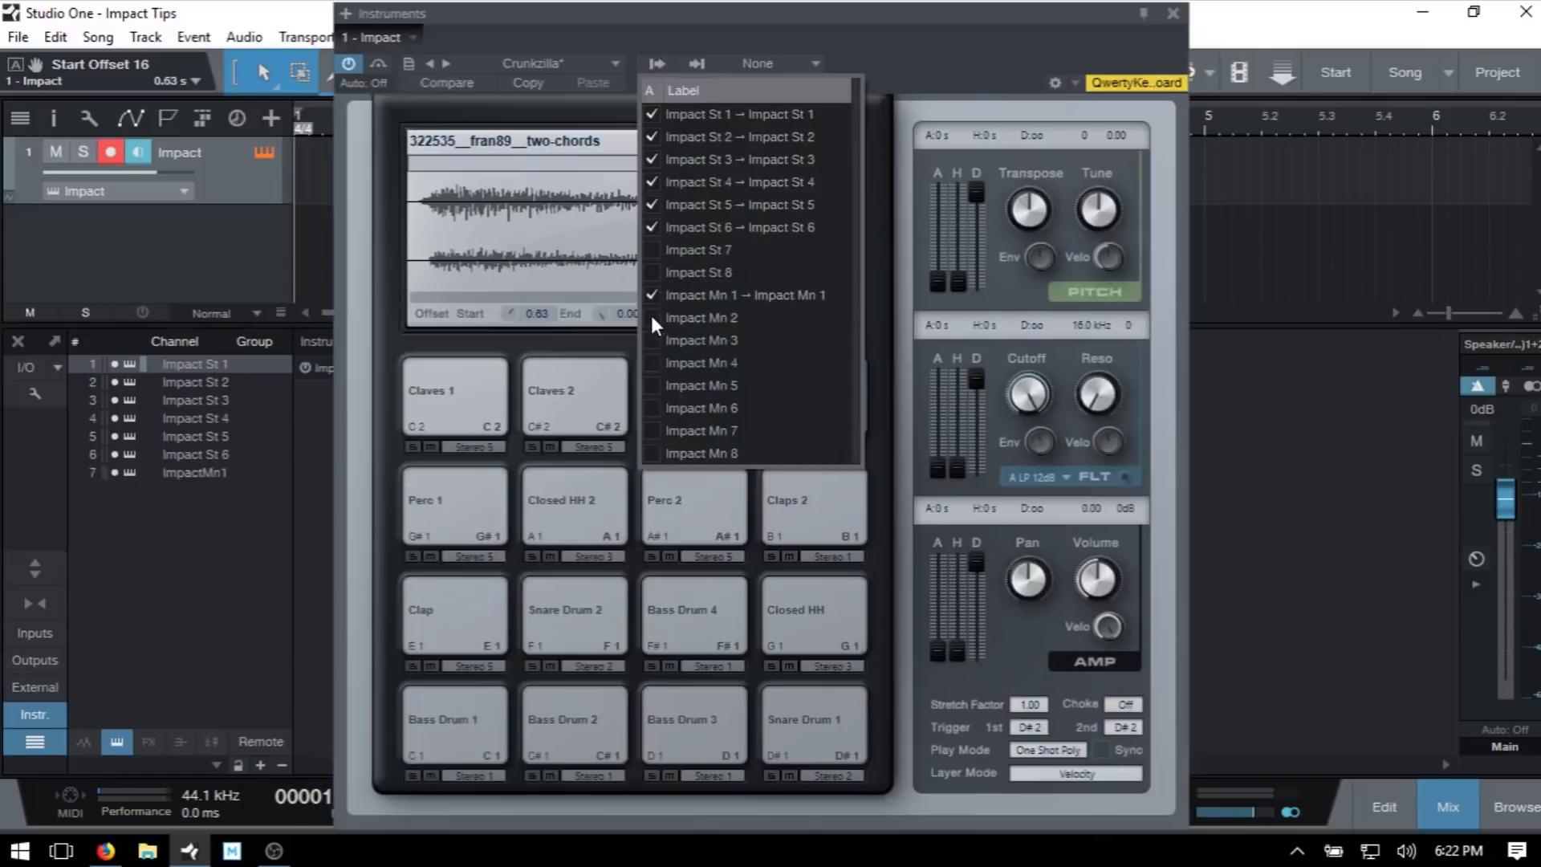
{"action": "left_click", "coordinate": [651, 317]}
{"action": "left_click", "coordinate": [651, 341]}
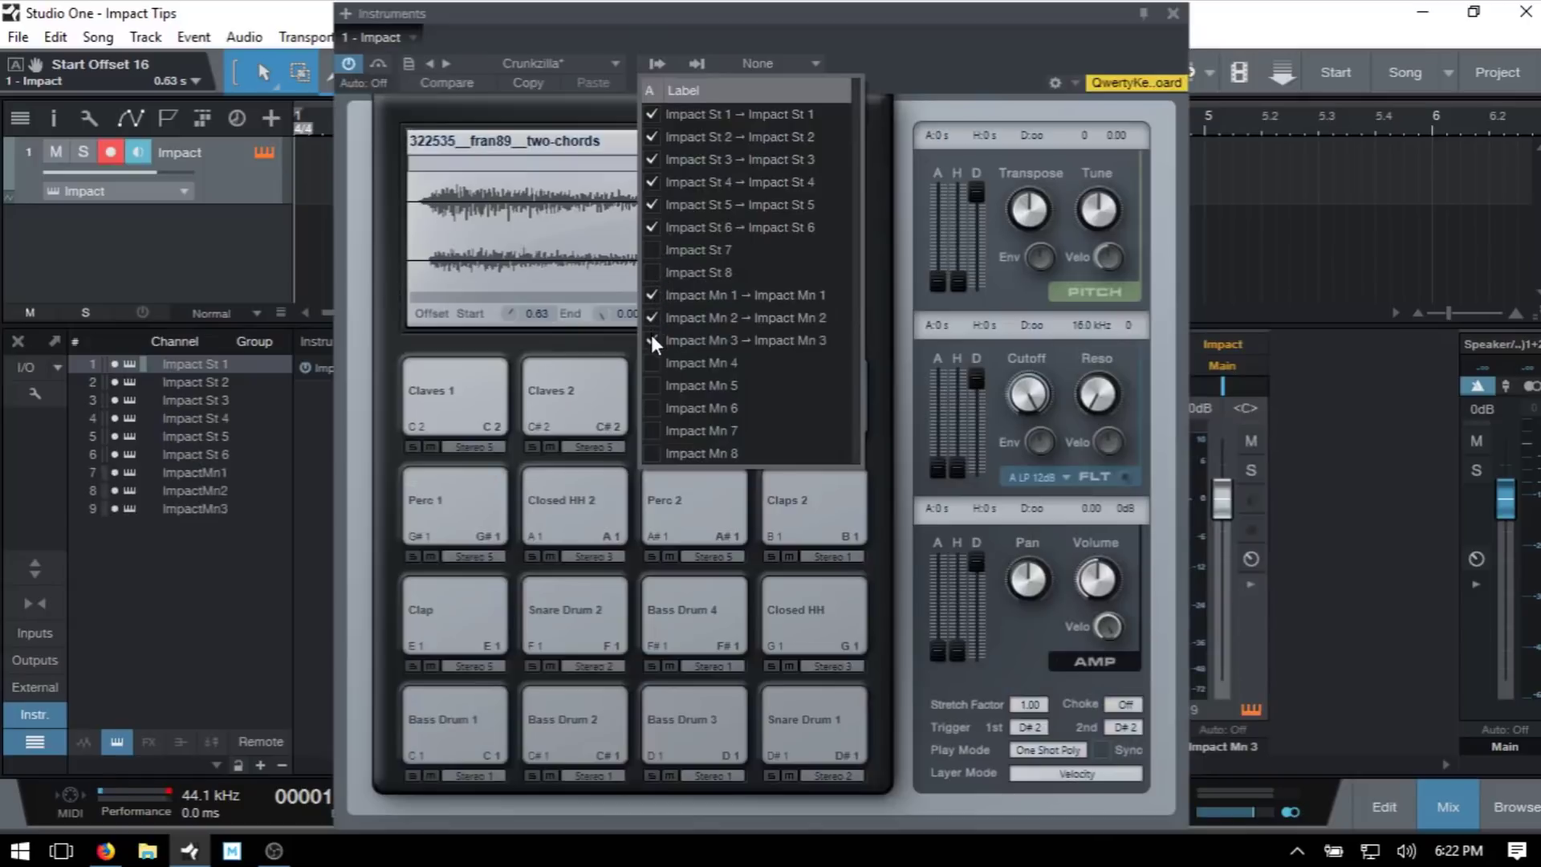
{"action": "left_click", "coordinate": [1057, 23]}
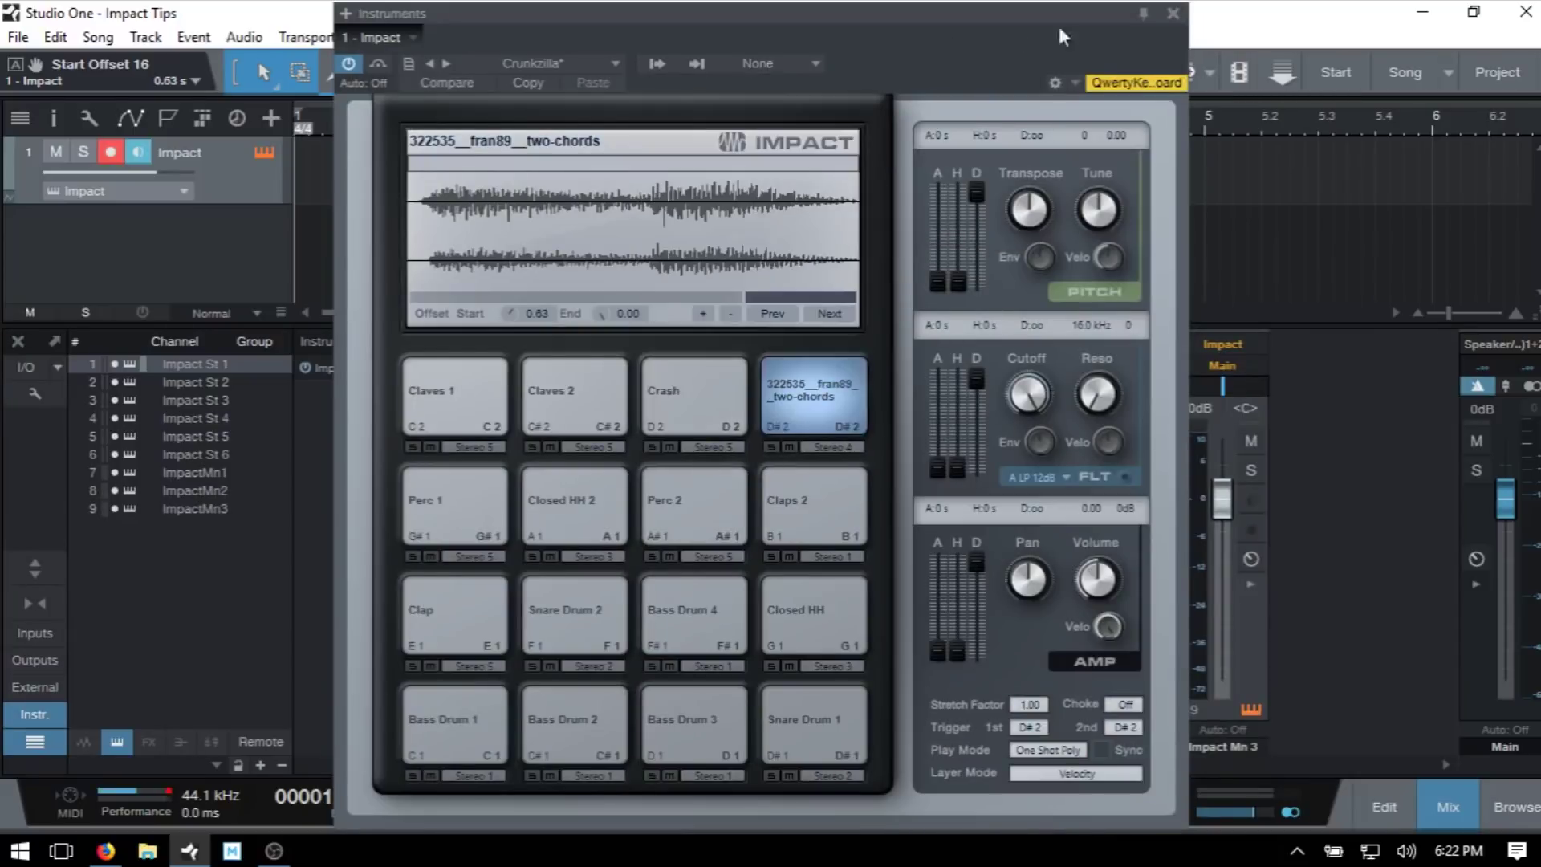
Check the added mono channels in the console, reopen Impact and hide the console
{"action": "left_click", "coordinate": [1173, 13]}
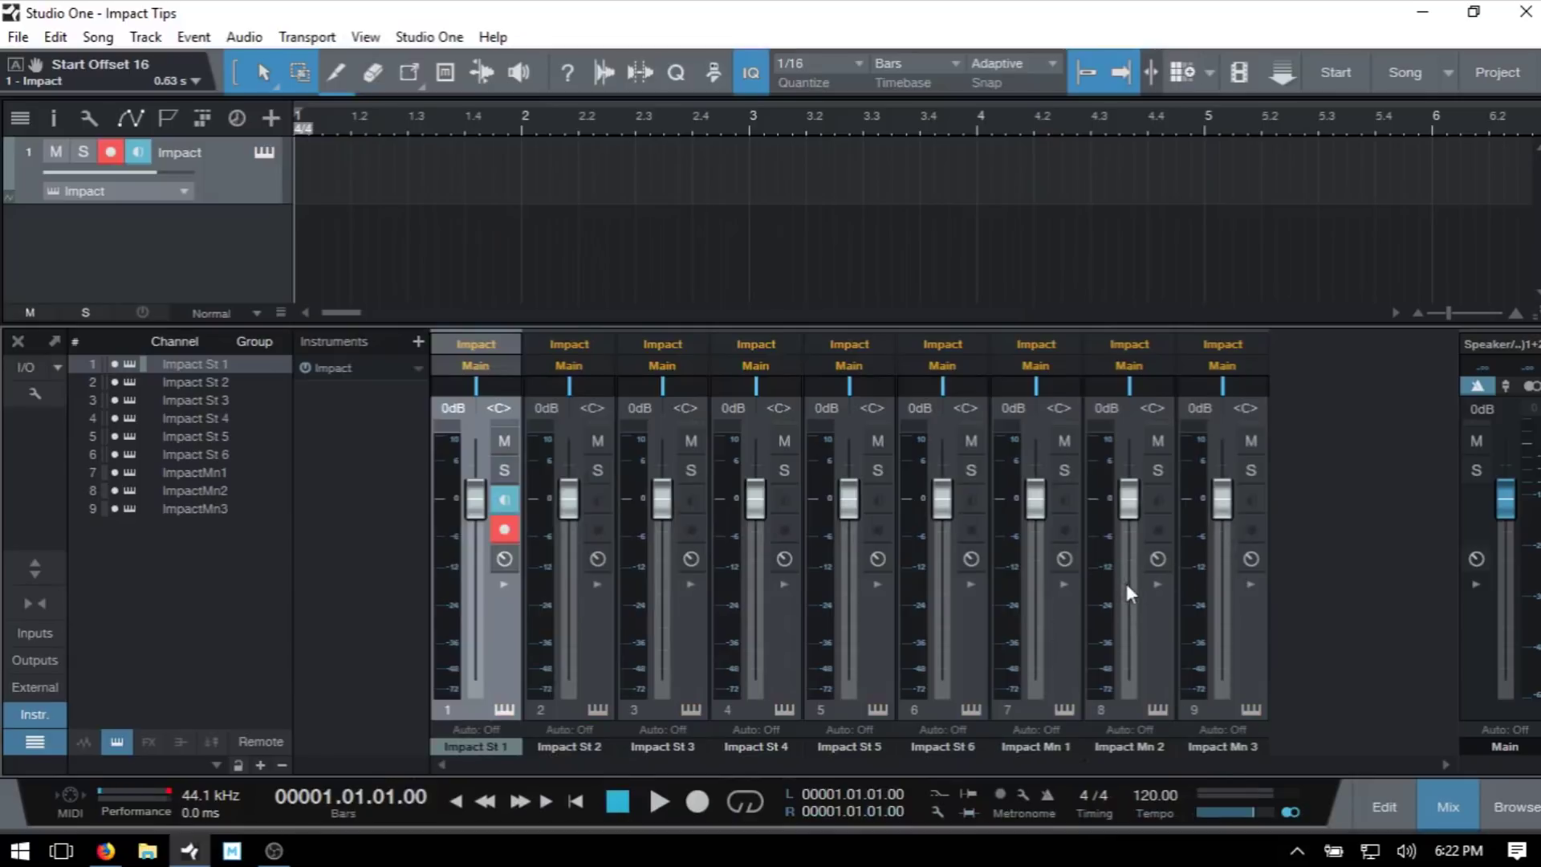
{"action": "left_click", "coordinate": [970, 709]}
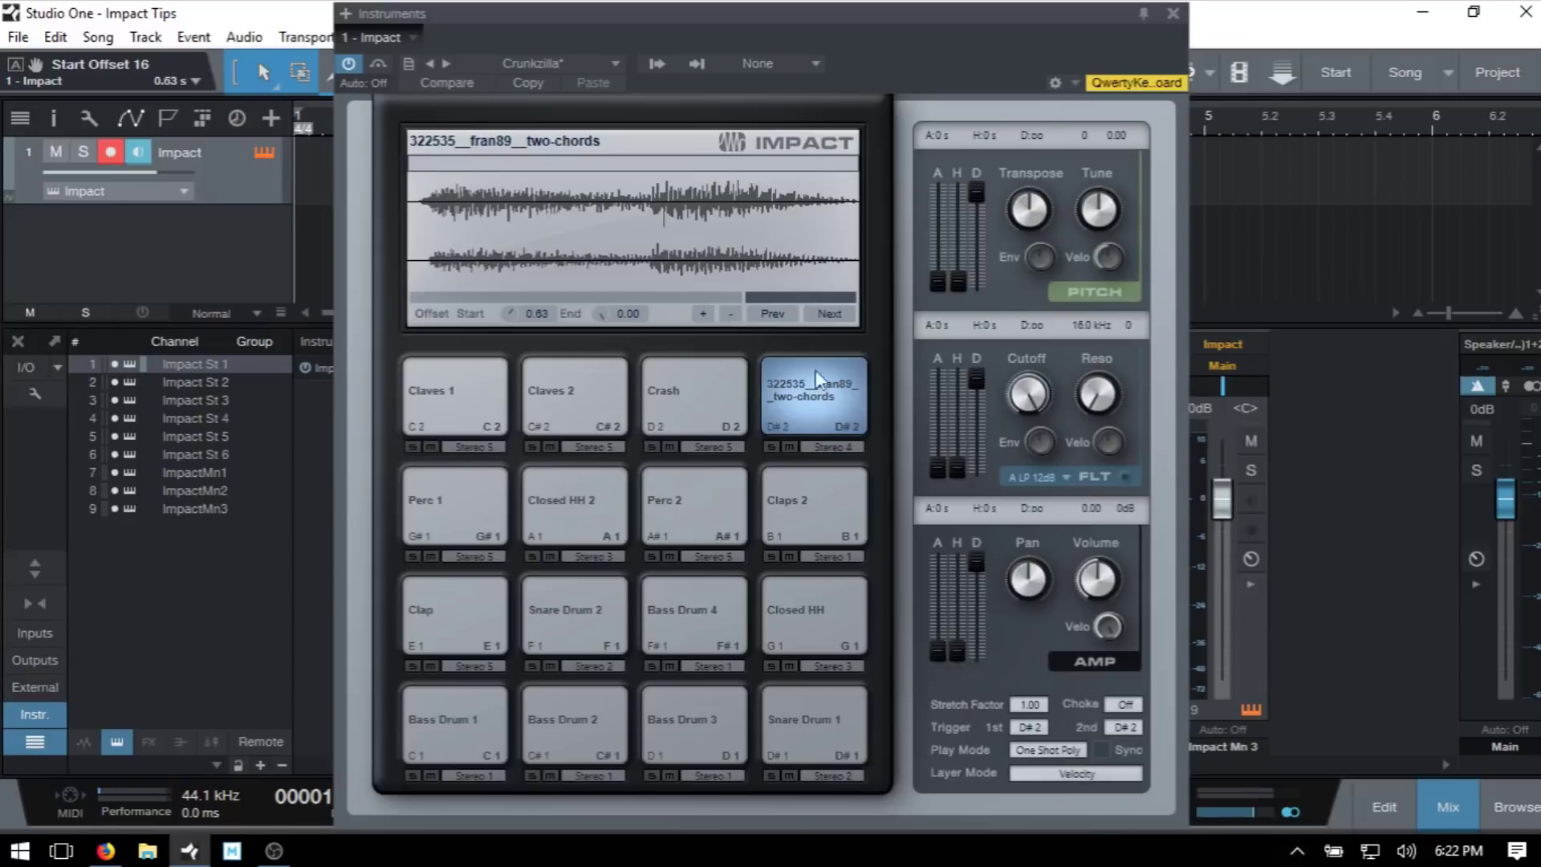
{"action": "key", "text": "F3"}
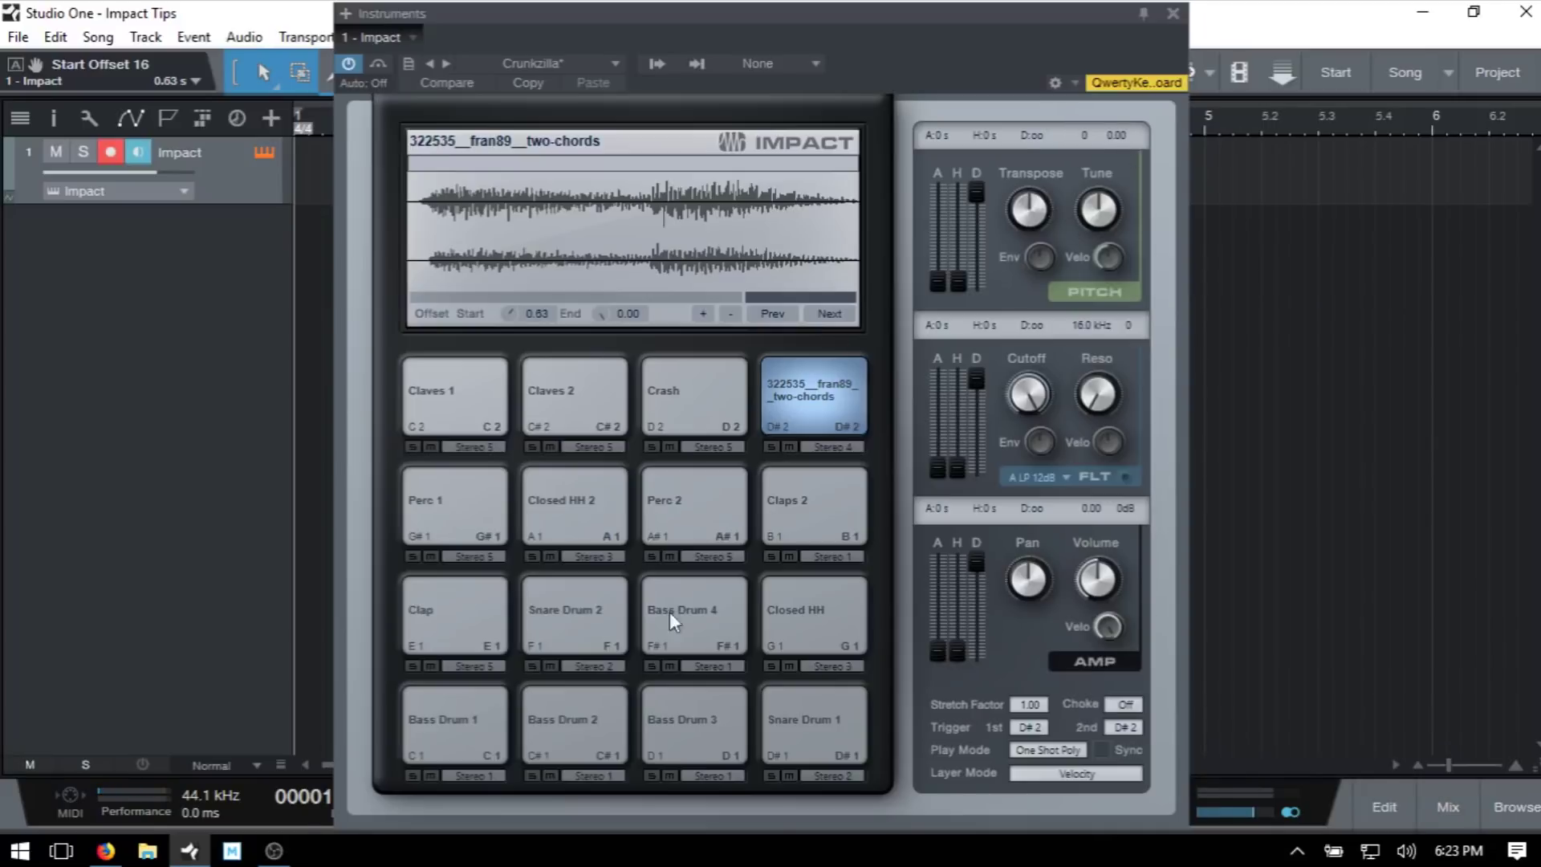
Audition the Bass Drum 4, Snare Drum 2, Clap, Bass Drum 1, Bass Drum 2 and Bass Drum 3 pads
{"action": "left_click", "coordinate": [695, 598]}
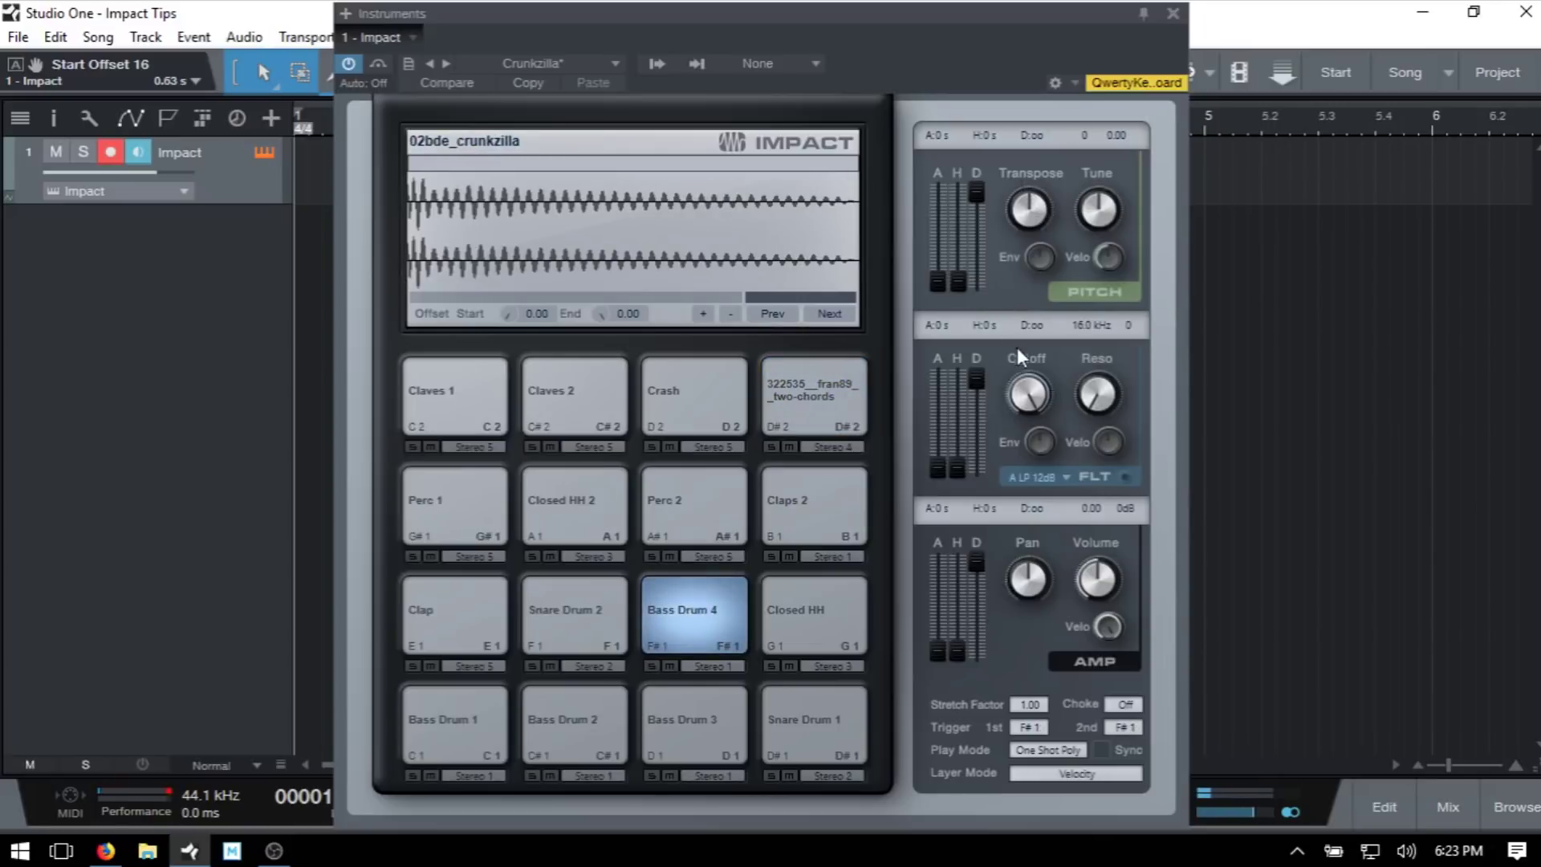
{"action": "left_click", "coordinate": [594, 614]}
{"action": "left_click", "coordinate": [474, 618]}
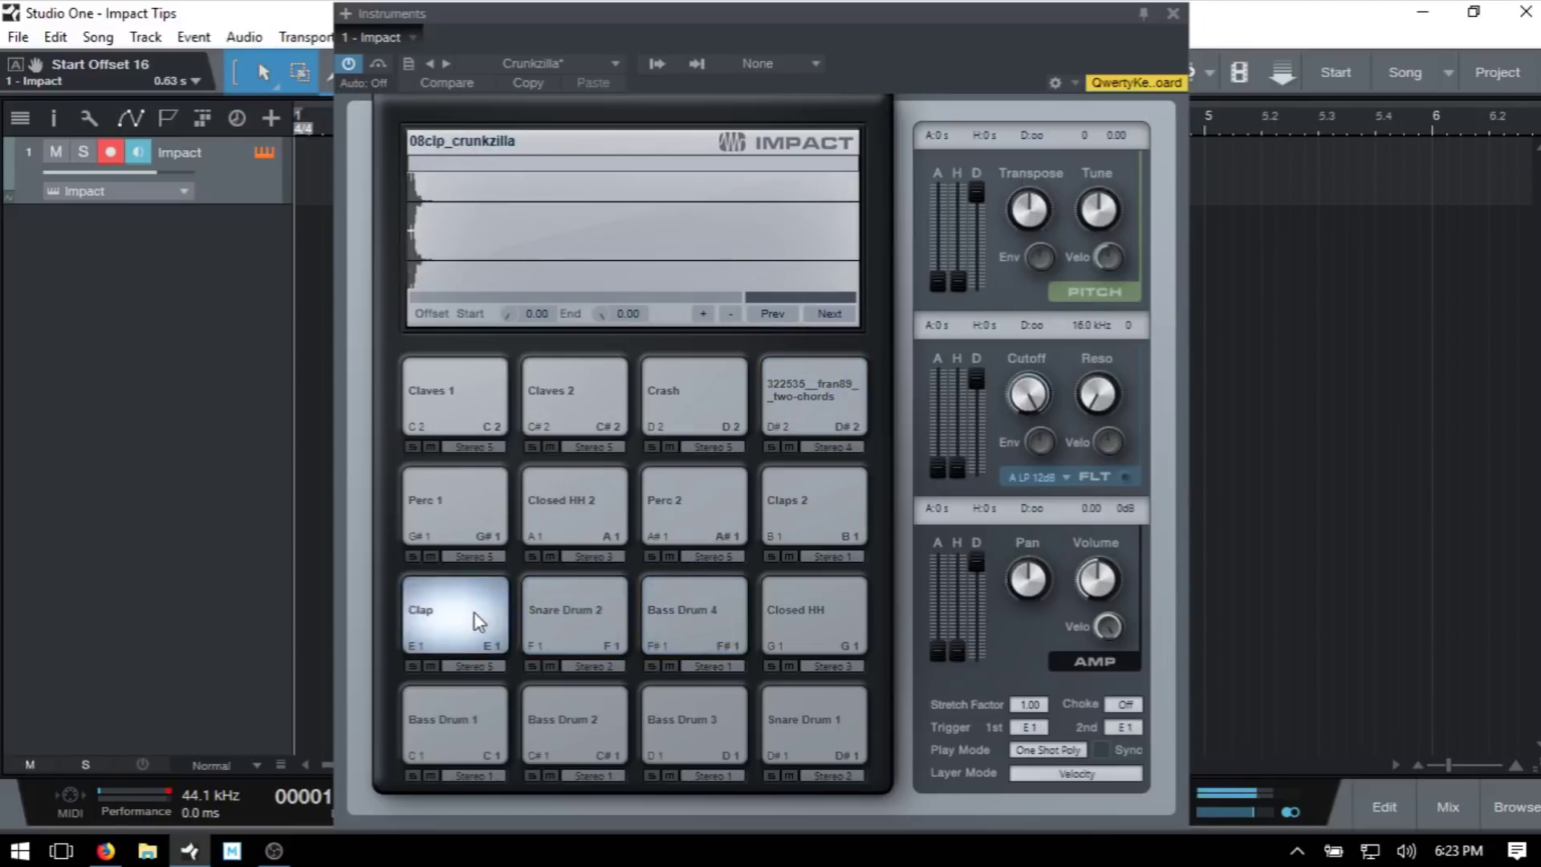
{"action": "left_click", "coordinate": [459, 716]}
{"action": "left_click", "coordinate": [544, 731]}
{"action": "left_click", "coordinate": [695, 716]}
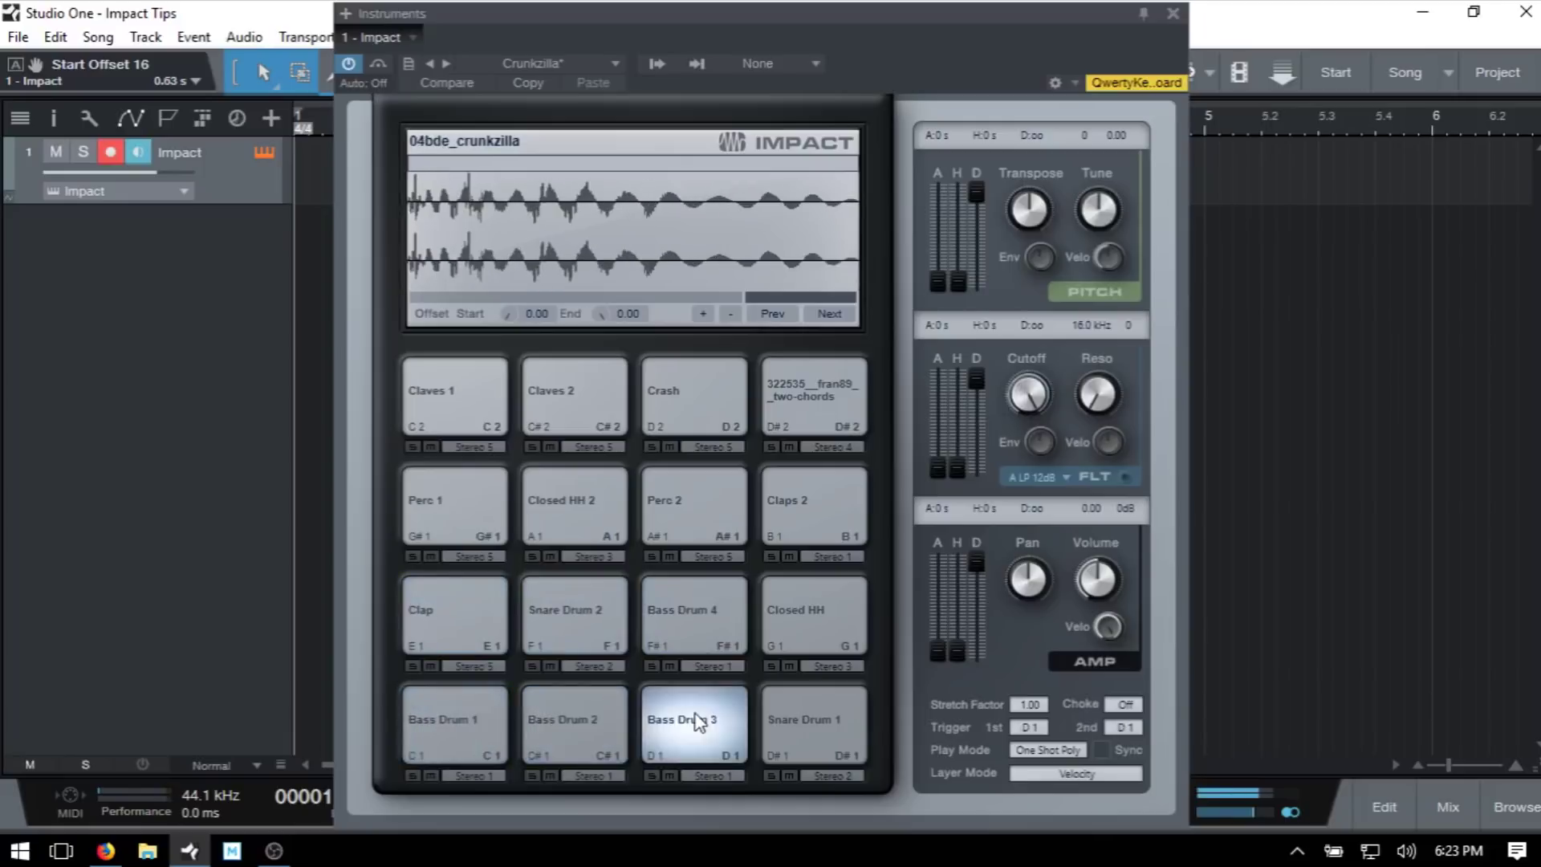
Transpose the Bass Drum 4 pad to -4 semitones and audition it repeatedly
{"action": "left_click", "coordinate": [694, 628]}
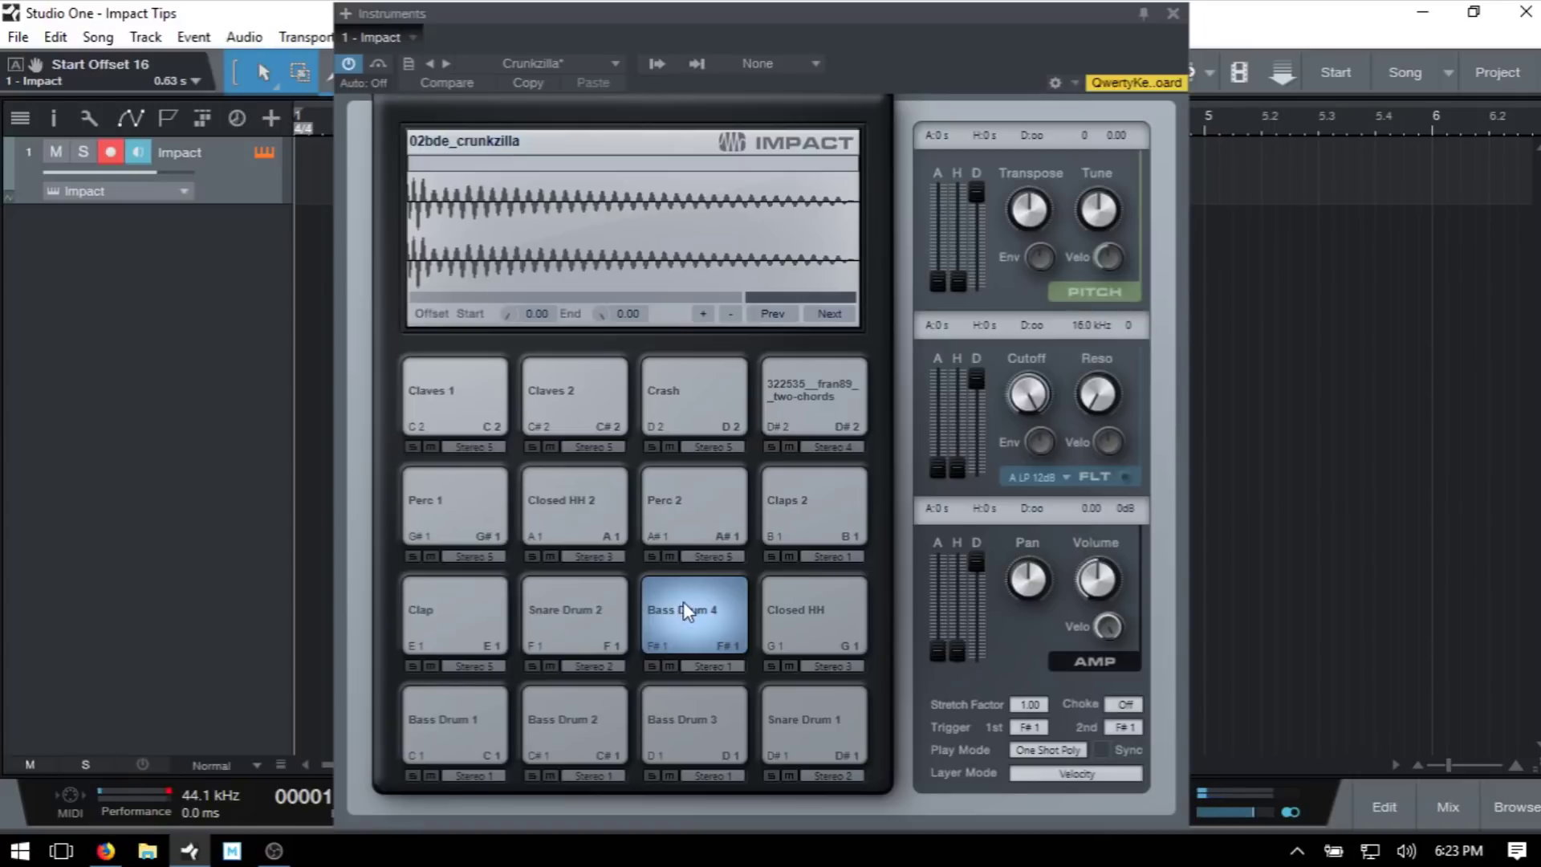
{"action": "left_click", "coordinate": [682, 600]}
{"action": "left_click_drag", "start_coordinate": [1008, 210], "coordinate": [1036, 237]}
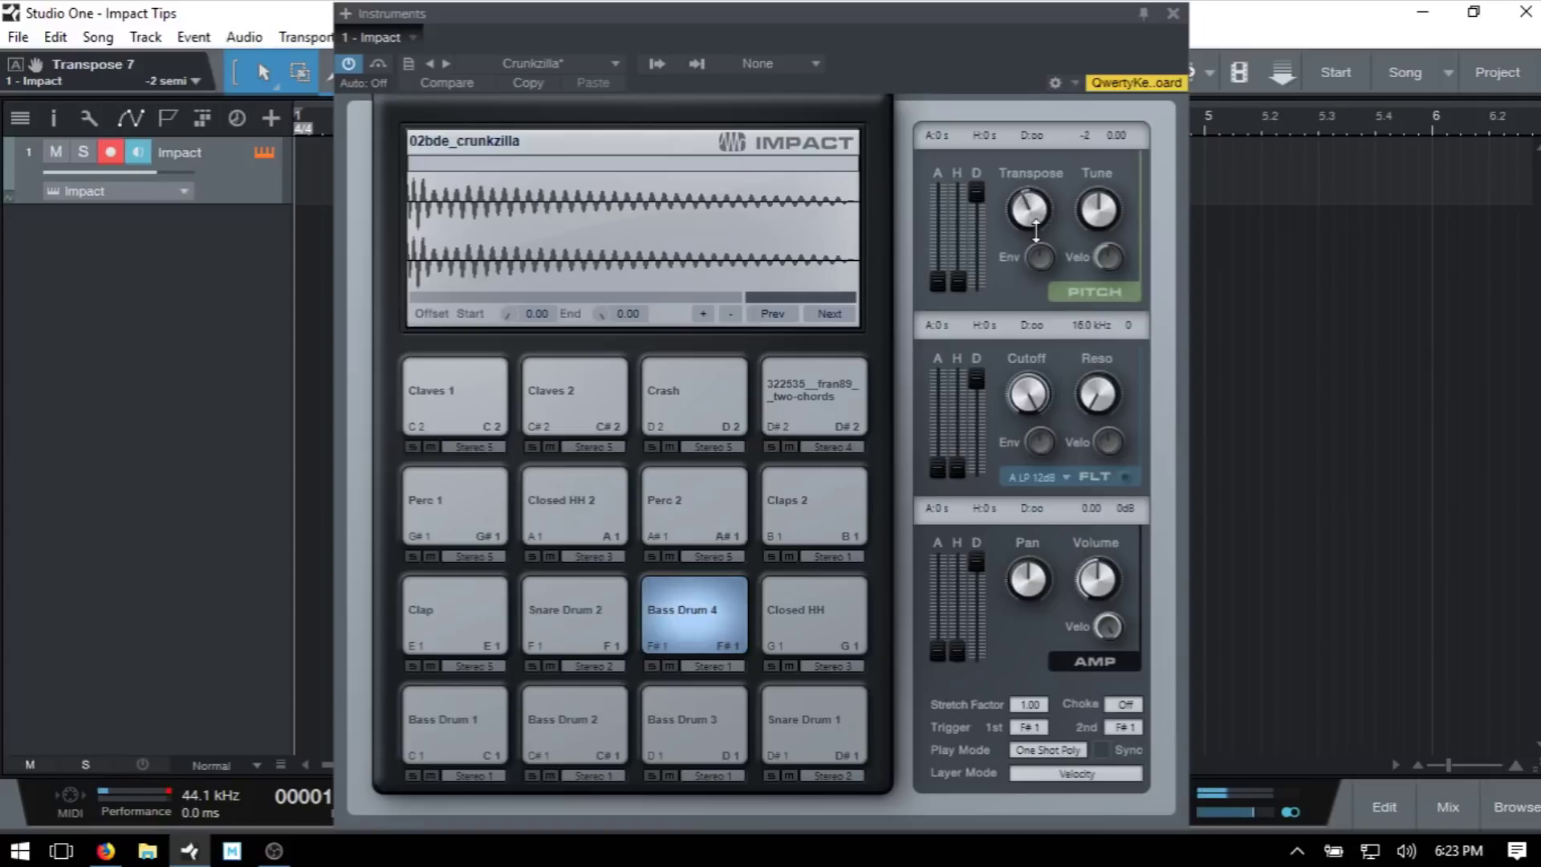
{"action": "scroll", "coordinate": [1029, 211], "scroll_direction": "down", "scroll_amount": 2}
{"action": "left_click", "coordinate": [687, 611]}
{"action": "left_click", "coordinate": [687, 612]}
{"action": "left_click", "coordinate": [684, 611]}
{"action": "left_click", "coordinate": [683, 612]}
{"action": "left_click", "coordinate": [687, 613]}
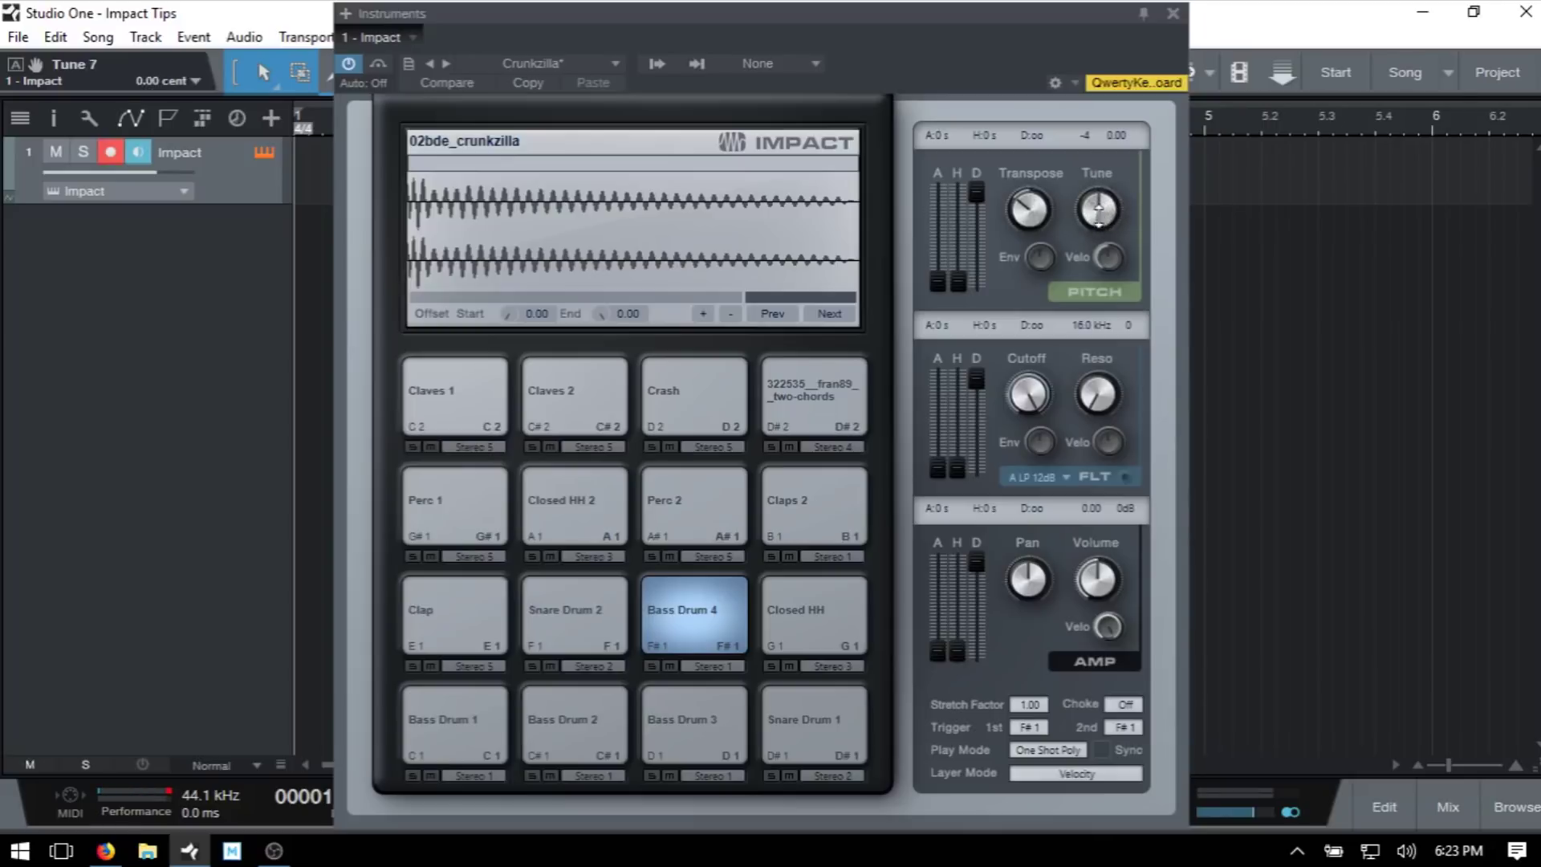
Try a fine tune of -42 cents on Bass Drum 4, and reset its tune and transpose to 0
{"action": "left_click_drag", "start_coordinate": [1099, 210], "coordinate": [1090, 254]}
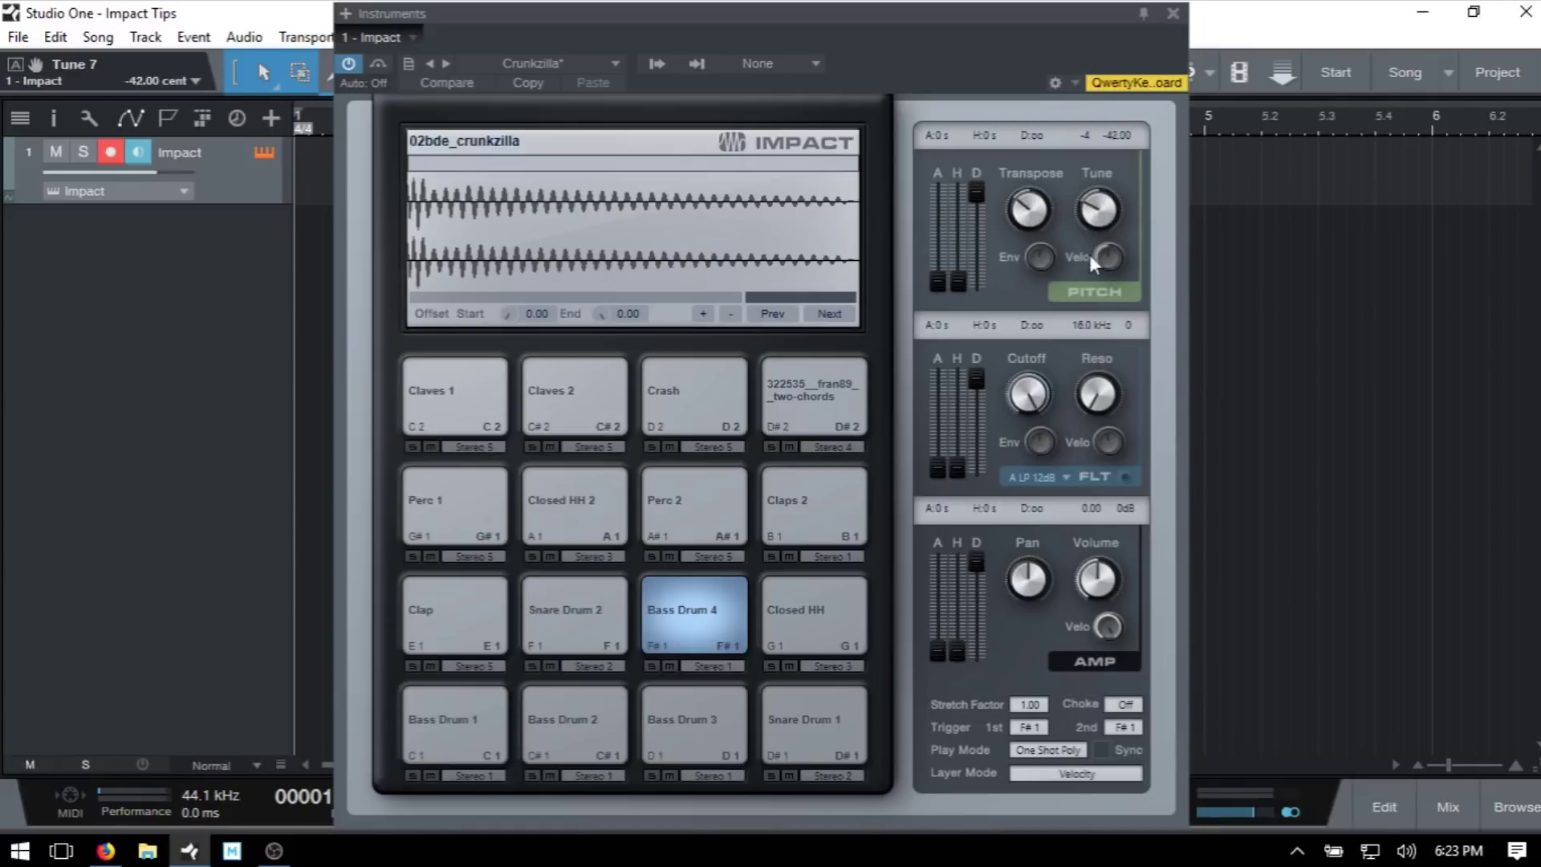
{"action": "double_click", "coordinate": [1099, 213]}
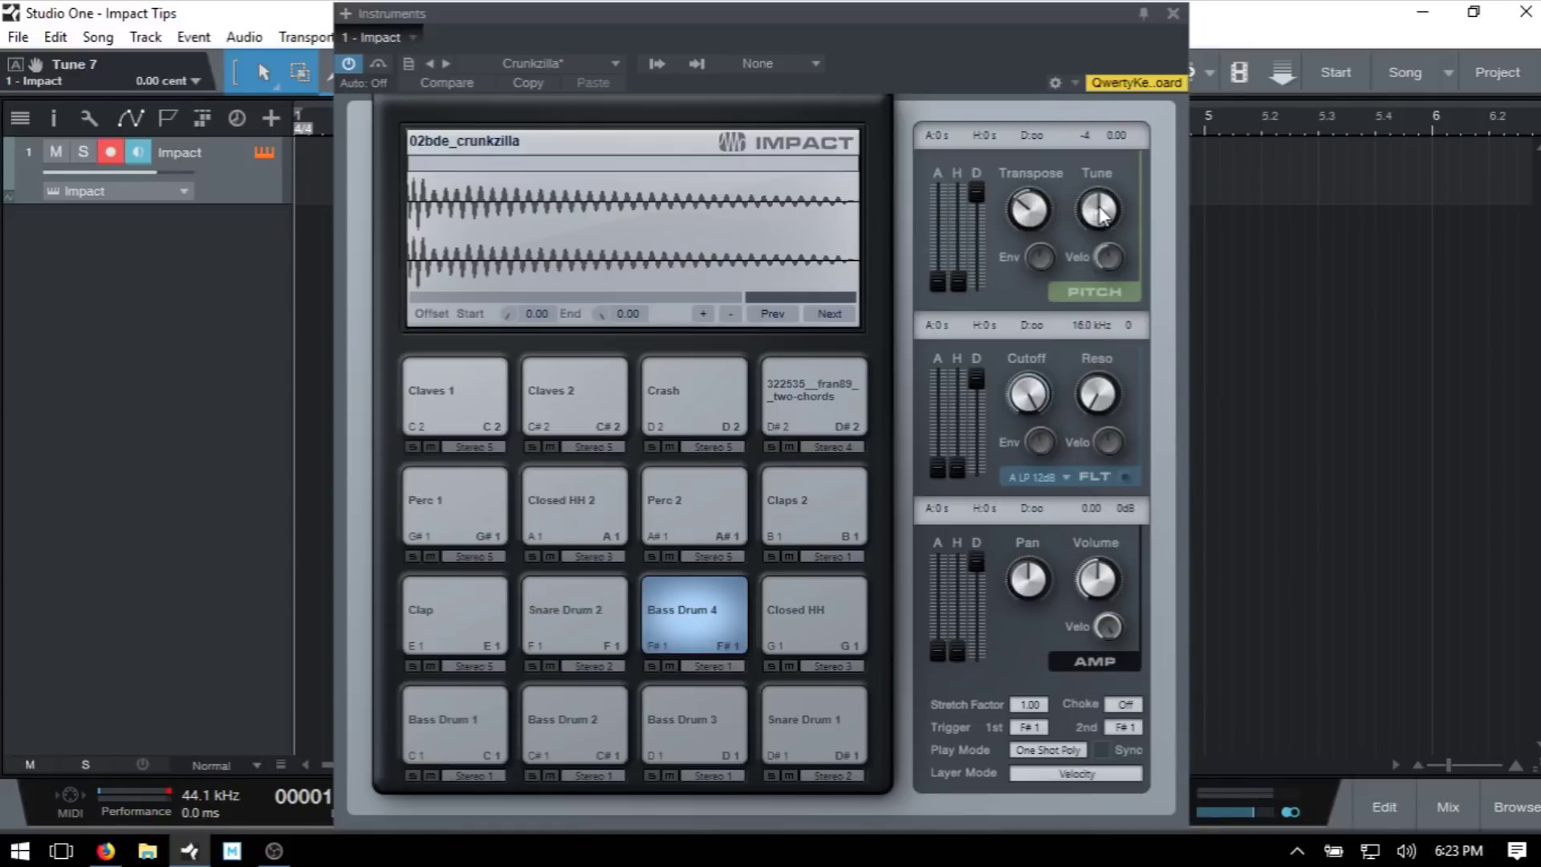
{"action": "double_click", "coordinate": [1032, 214]}
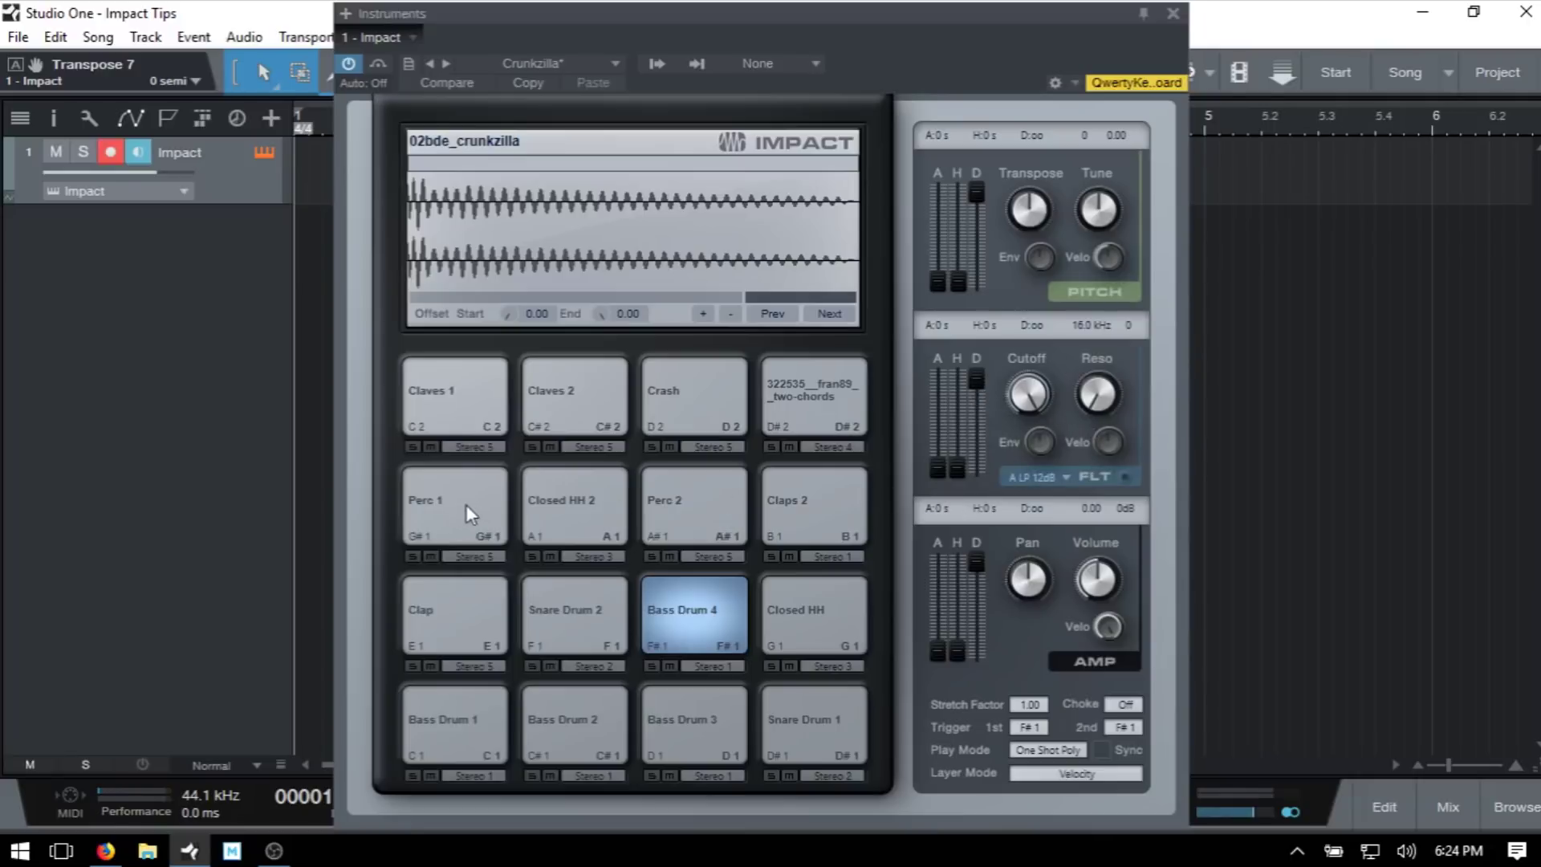
Audition the Claves 1, Claves 2 and Crash pads
{"action": "left_click", "coordinate": [443, 385]}
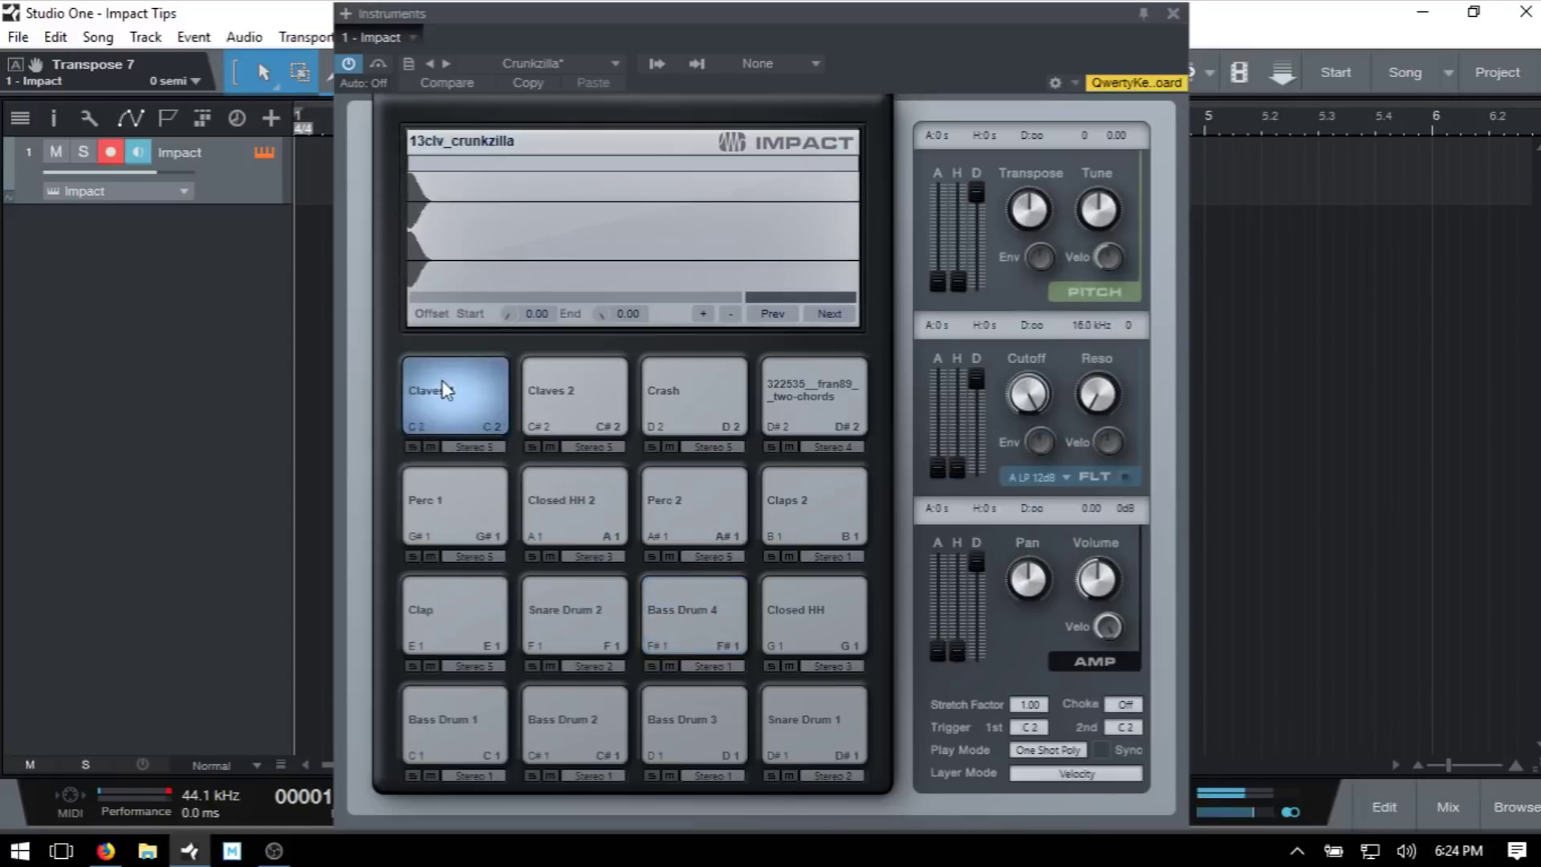
{"action": "left_click", "coordinate": [578, 401]}
{"action": "left_click", "coordinate": [678, 386]}
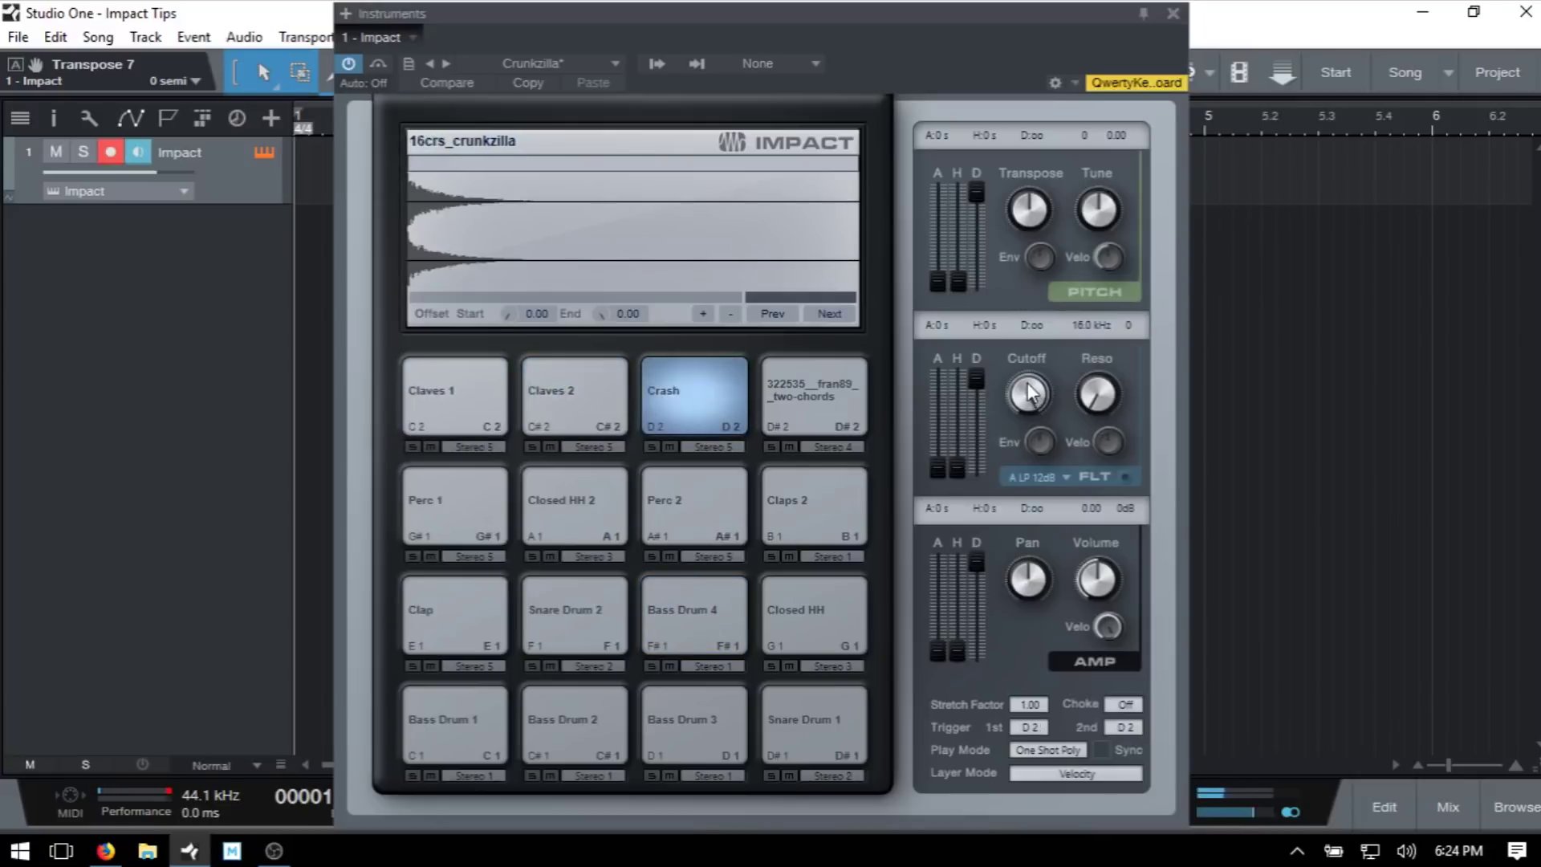
Try the Crash pad's filter cutoff at about 446 Hz and at 761 Hz, auditioning the pad at each setting
{"action": "left_click_drag", "start_coordinate": [1030, 394], "coordinate": [1030, 470]}
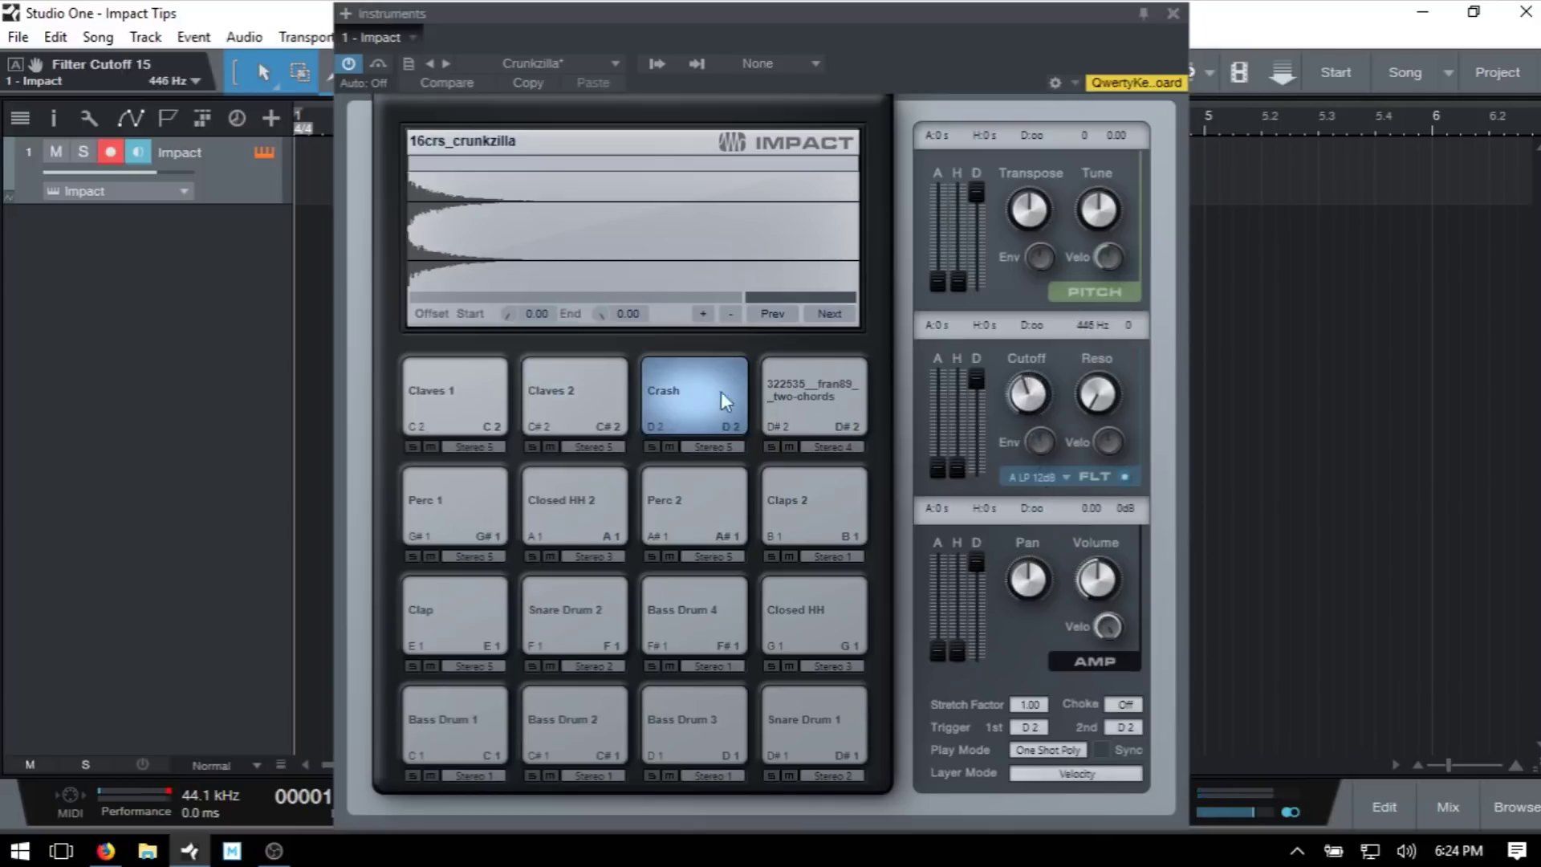
{"action": "left_click", "coordinate": [691, 378]}
{"action": "left_click_drag", "start_coordinate": [1029, 405], "coordinate": [1027, 374]}
{"action": "left_click", "coordinate": [695, 383]}
Switch the Crash pad's filter type to A HP 12dB and audition the pad
{"action": "left_click", "coordinate": [1067, 477]}
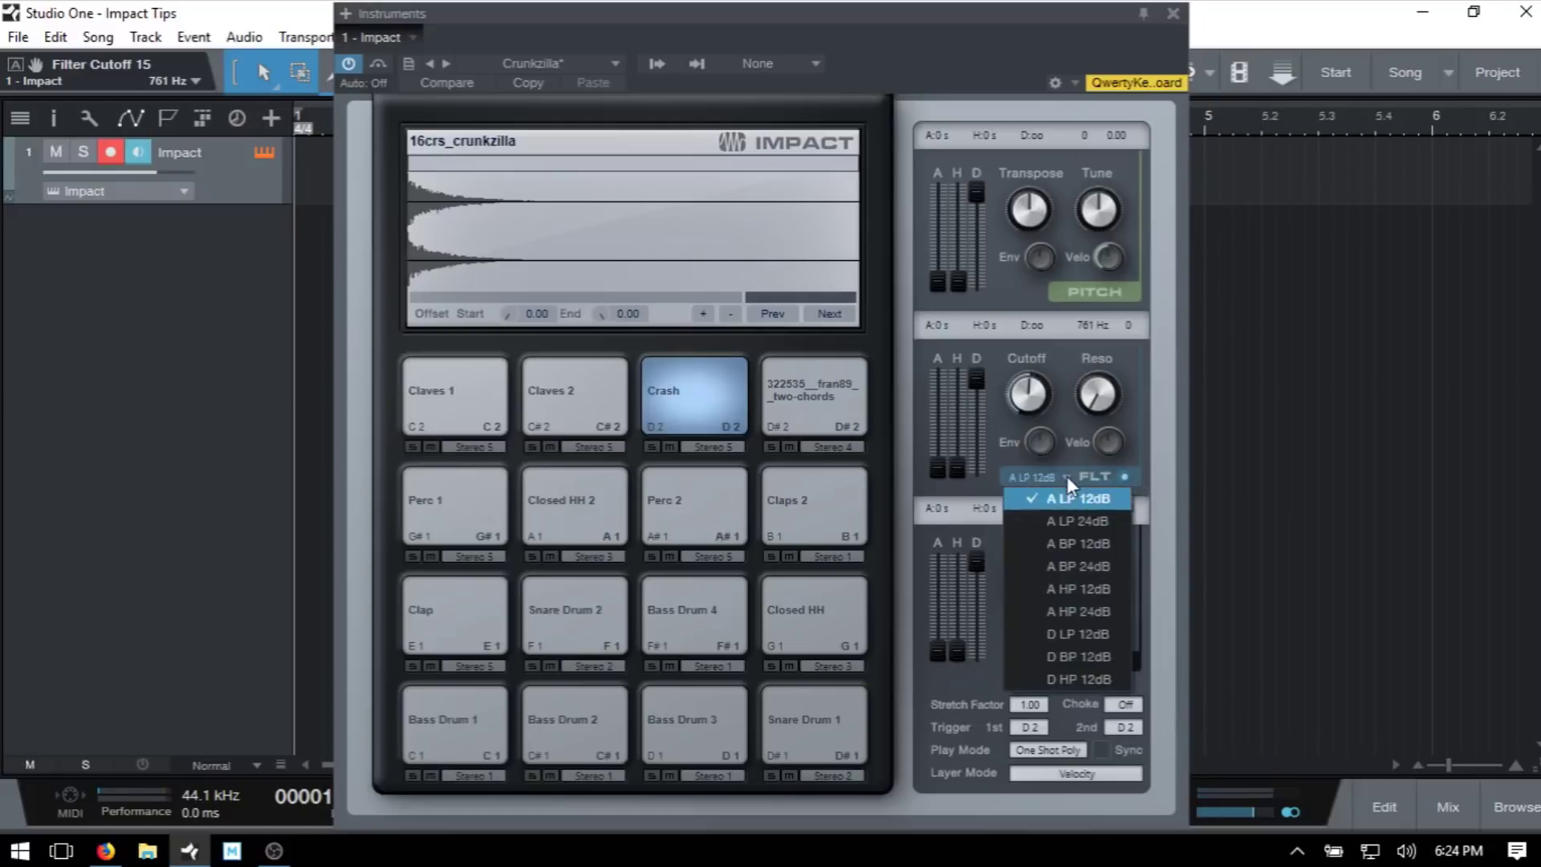
{"action": "left_click", "coordinate": [1080, 589]}
{"action": "left_click", "coordinate": [701, 394]}
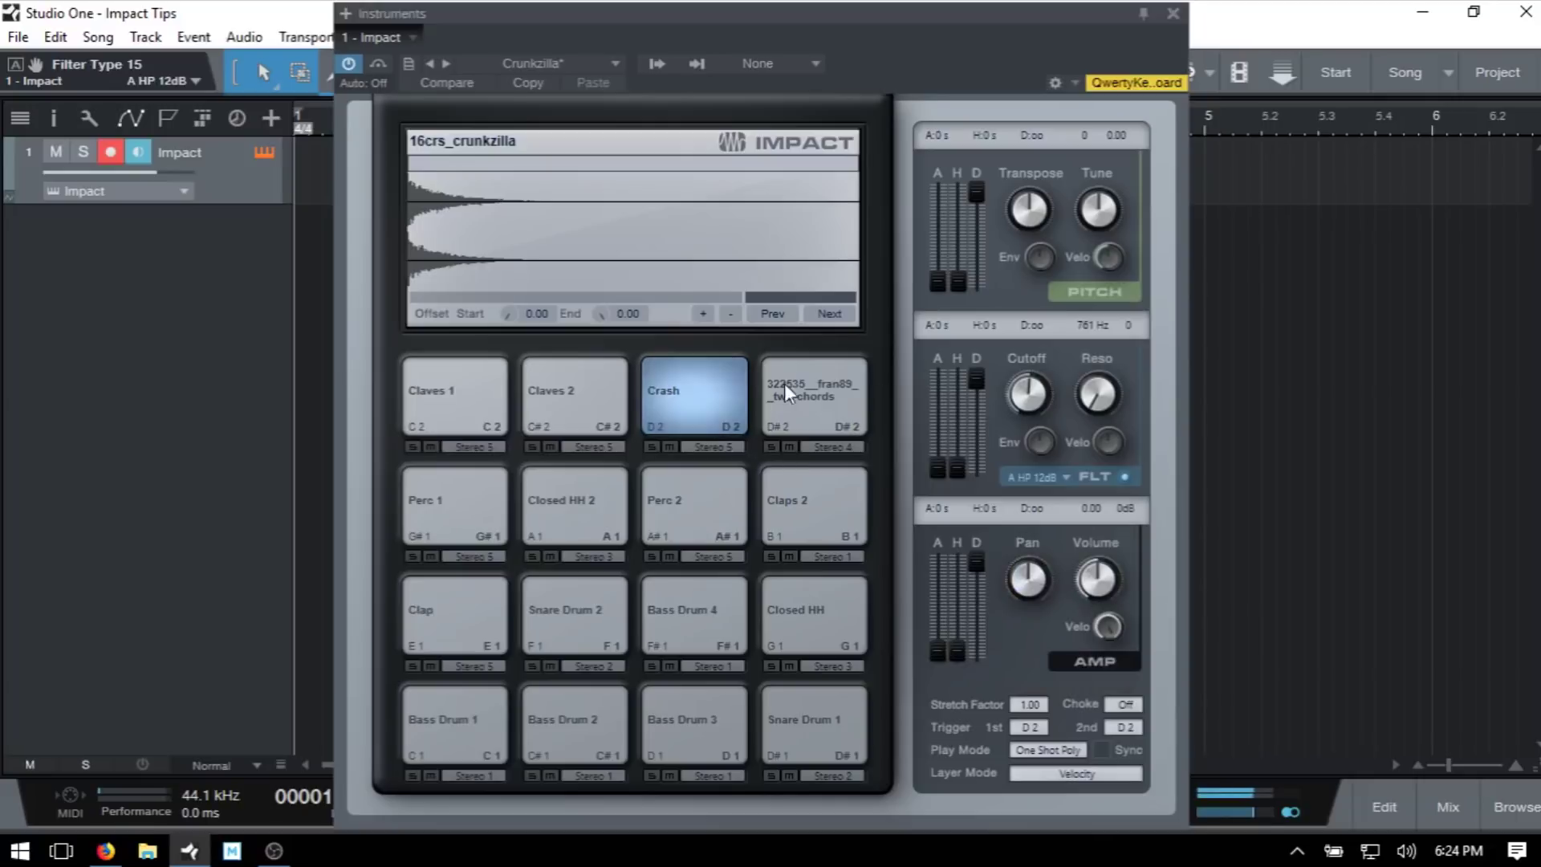
Lower the Crash pad's high-pass cutoff to 30 Hz, audition the pad repeatedly, and bypass its filter
{"action": "left_click_drag", "start_coordinate": [1034, 403], "coordinate": [1043, 602]}
{"action": "left_click", "coordinate": [692, 377]}
{"action": "left_click", "coordinate": [699, 376]}
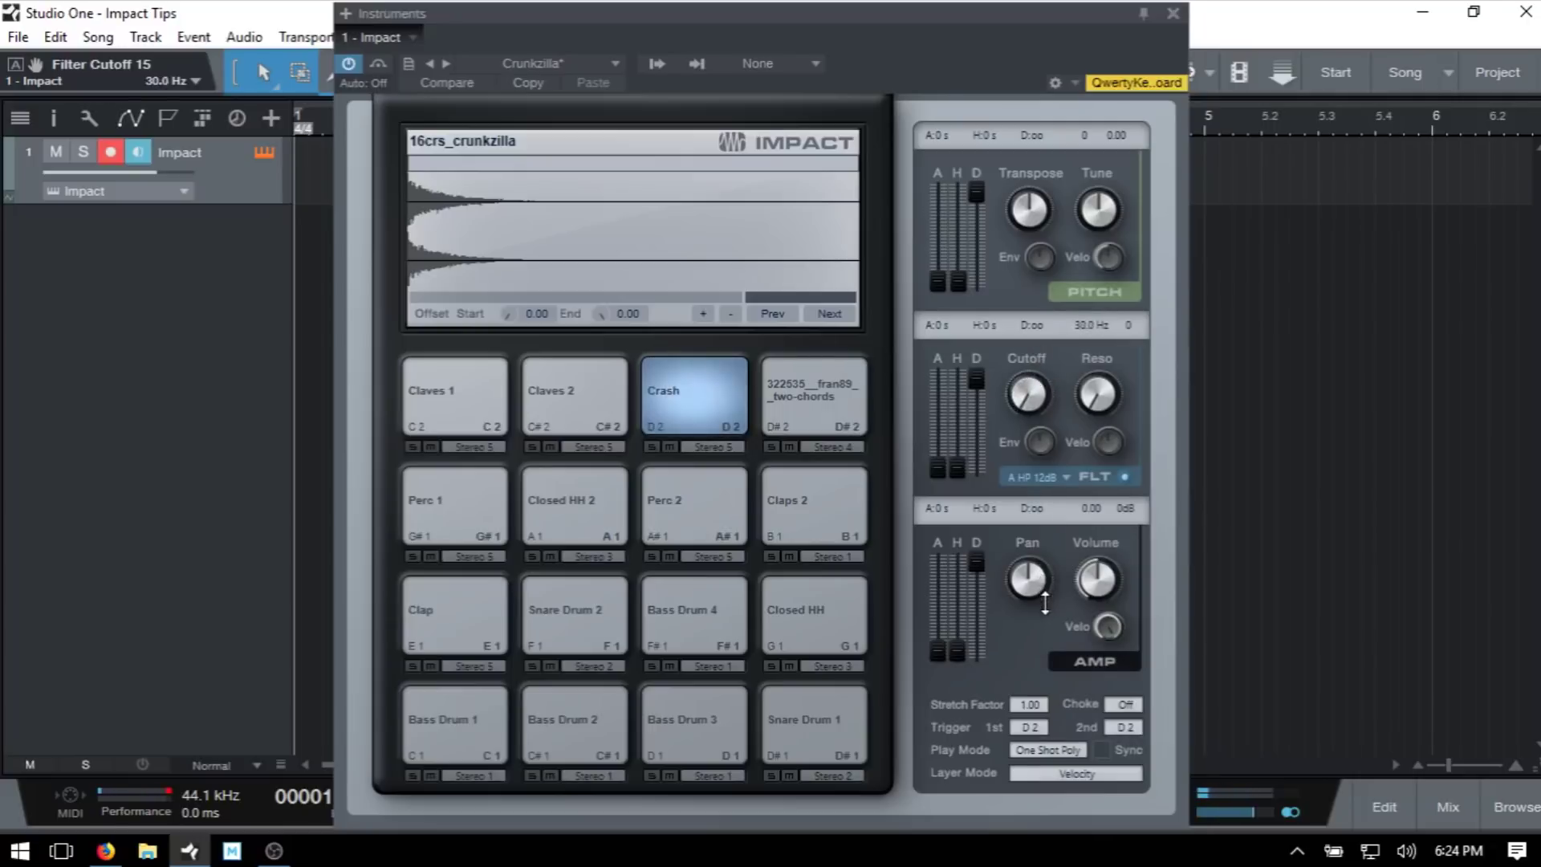
{"action": "left_click", "coordinate": [701, 370]}
{"action": "left_click", "coordinate": [1125, 476]}
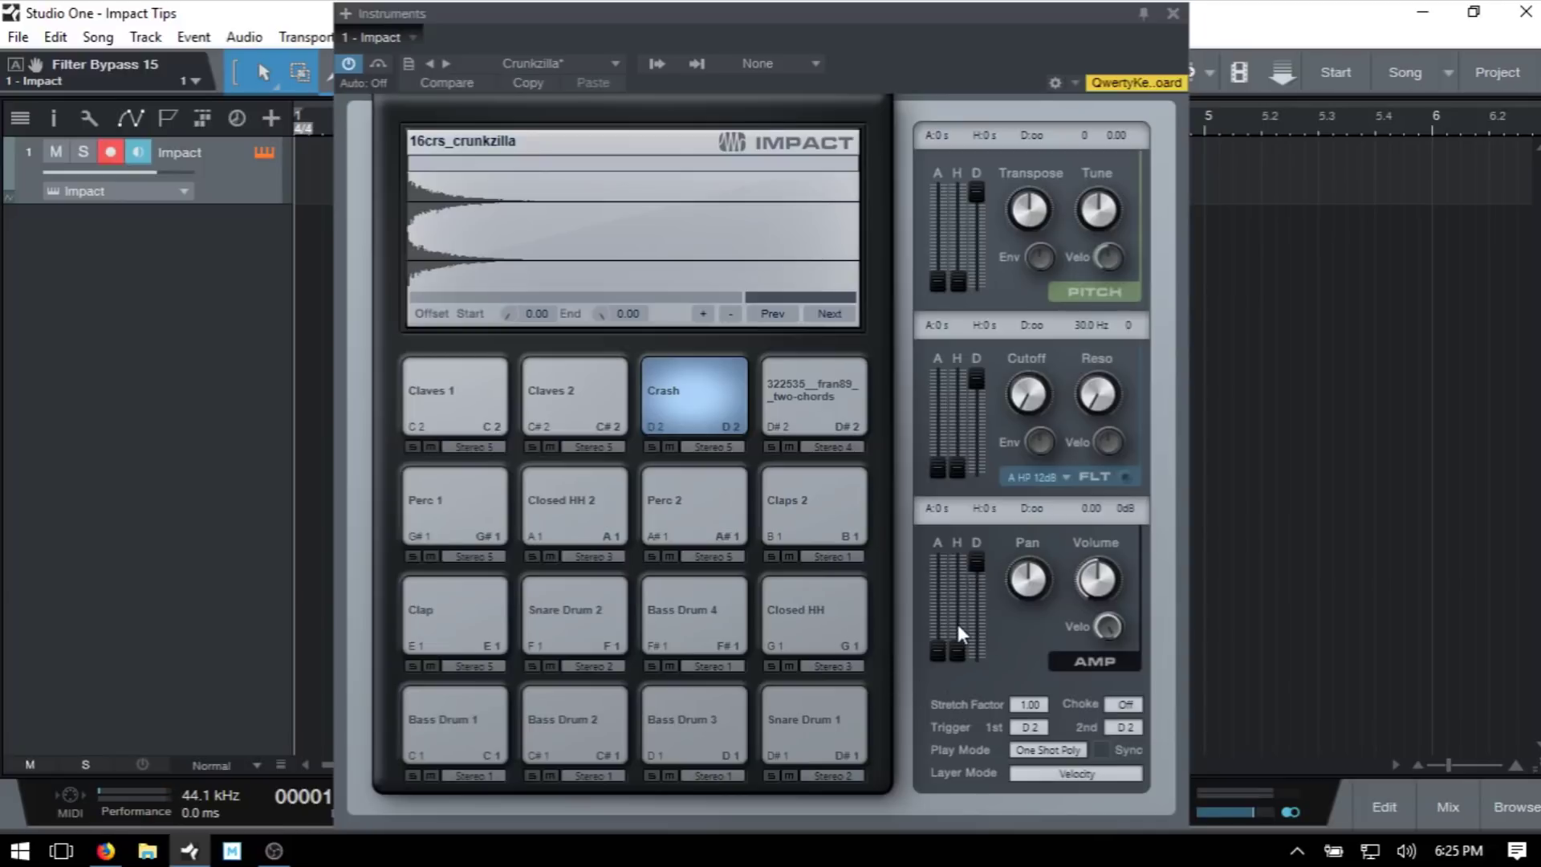
Raise the amp envelope attack of the Bass Drum 4 pad to 74 ms and audition it
{"action": "left_click", "coordinate": [690, 604]}
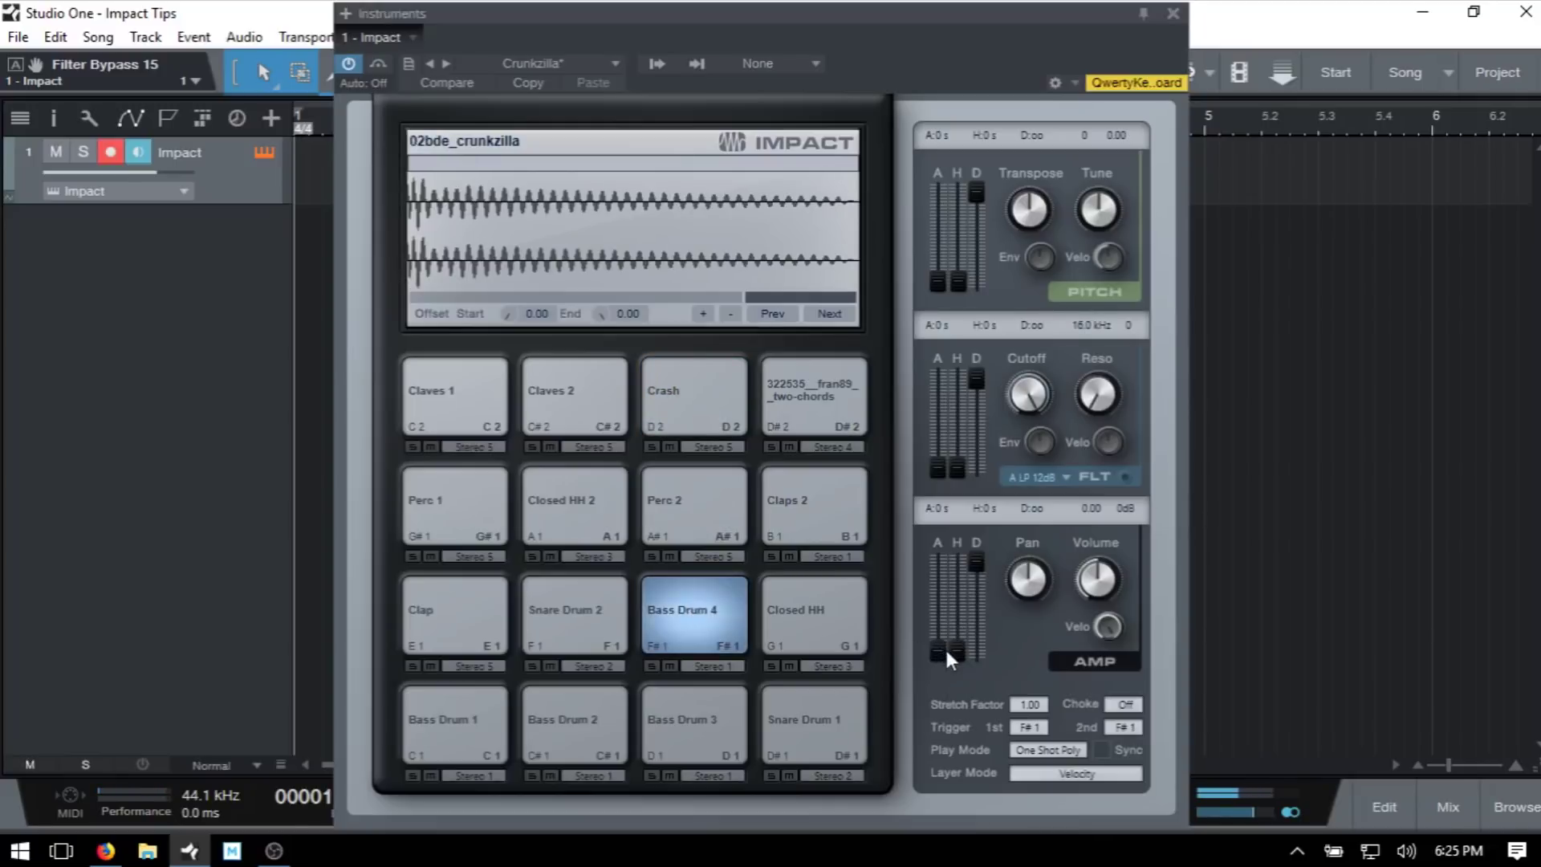
{"action": "left_click_drag", "start_coordinate": [936, 648], "coordinate": [943, 610]}
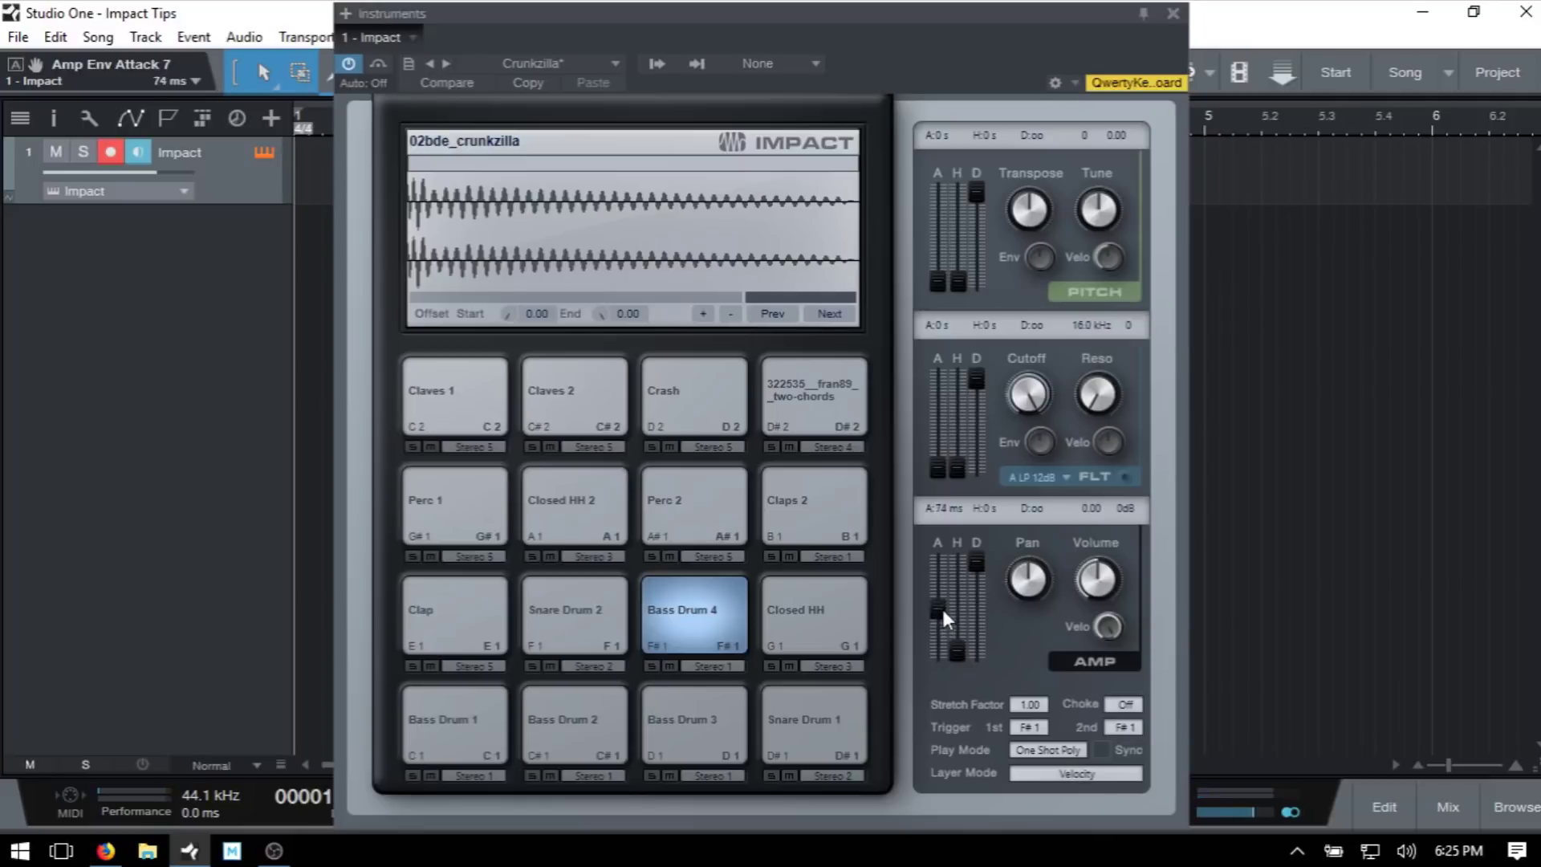
{"action": "left_click", "coordinate": [721, 617]}
{"action": "left_click", "coordinate": [721, 617]}
Lengthen Bass Drum 4's amp attack to 608 ms and audition the pad repeatedly
{"action": "left_click_drag", "start_coordinate": [941, 612], "coordinate": [923, 586]}
{"action": "left_click", "coordinate": [688, 610]}
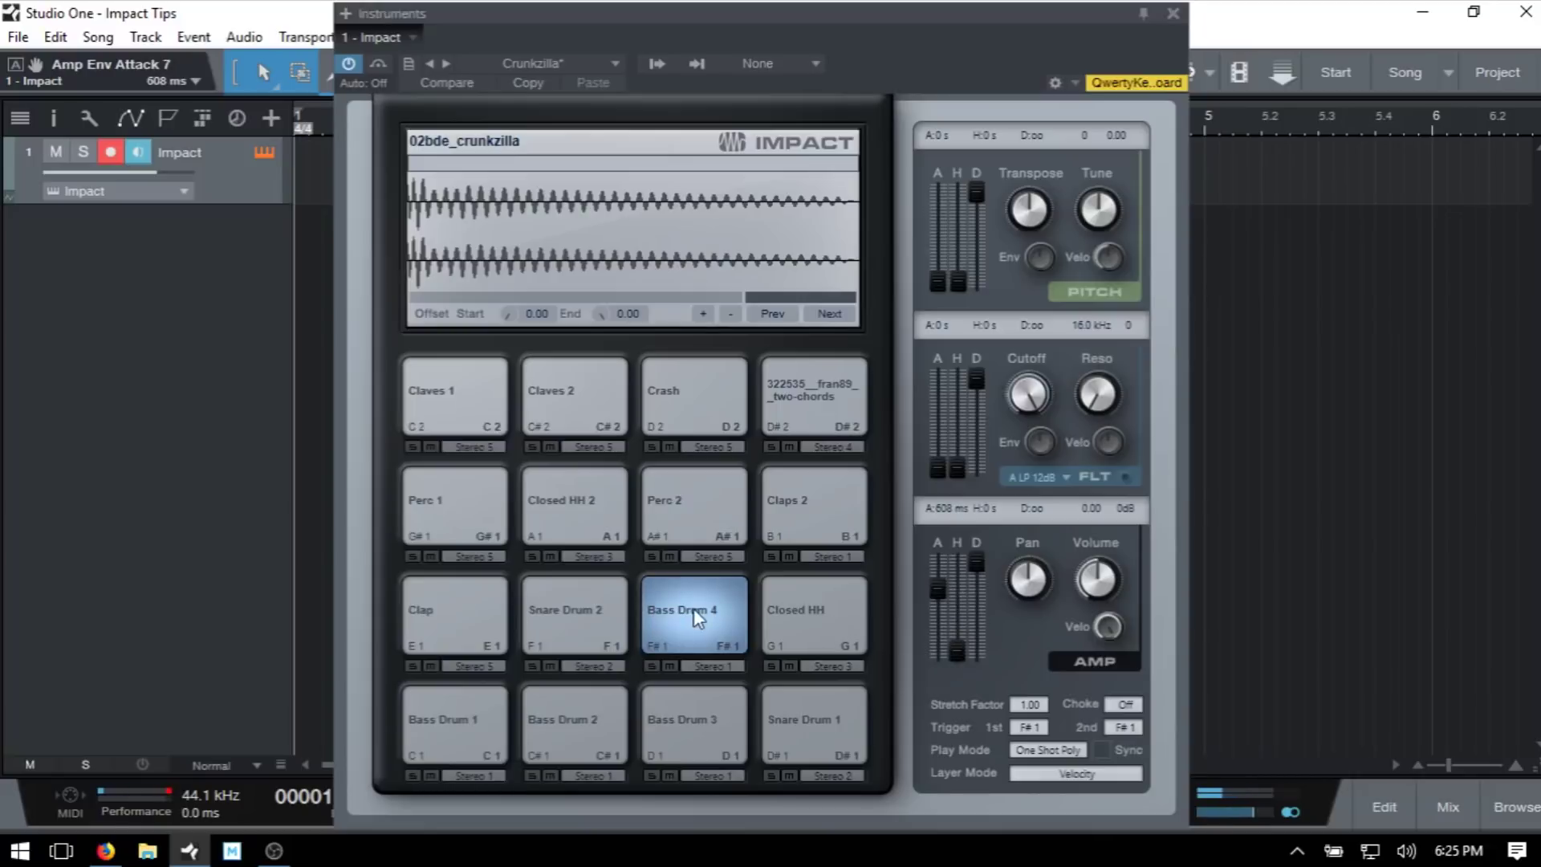
{"action": "left_click", "coordinate": [700, 590]}
{"action": "left_click", "coordinate": [700, 591]}
{"action": "left_click", "coordinate": [697, 586]}
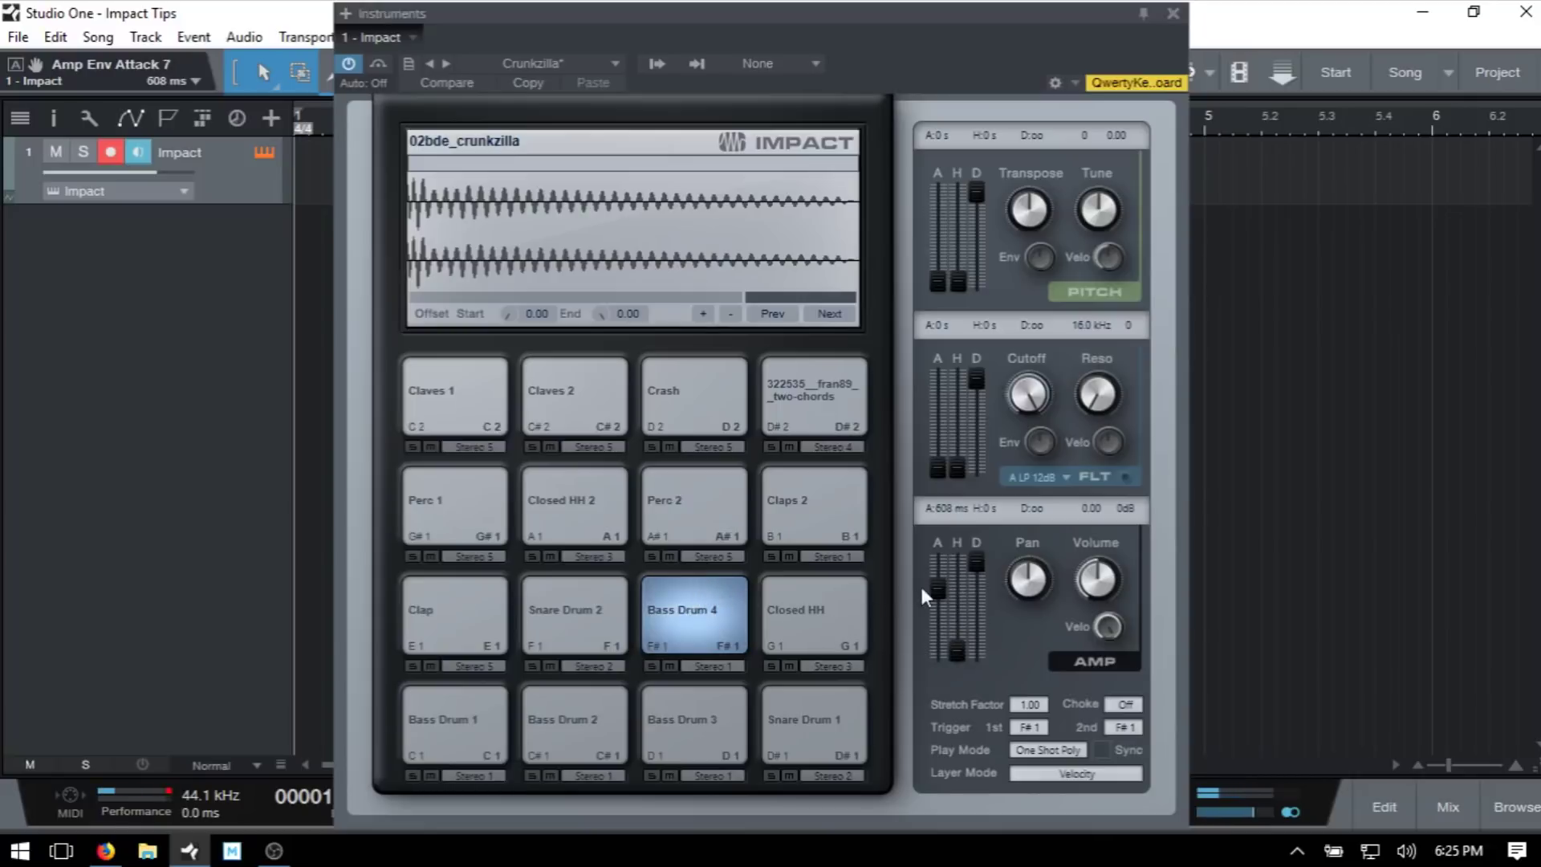
{"action": "left_click", "coordinate": [681, 590]}
Return Bass Drum 4's amp attack to 0 s and audition the pad
{"action": "left_click_drag", "start_coordinate": [939, 586], "coordinate": [944, 649]}
{"action": "left_click", "coordinate": [680, 590]}
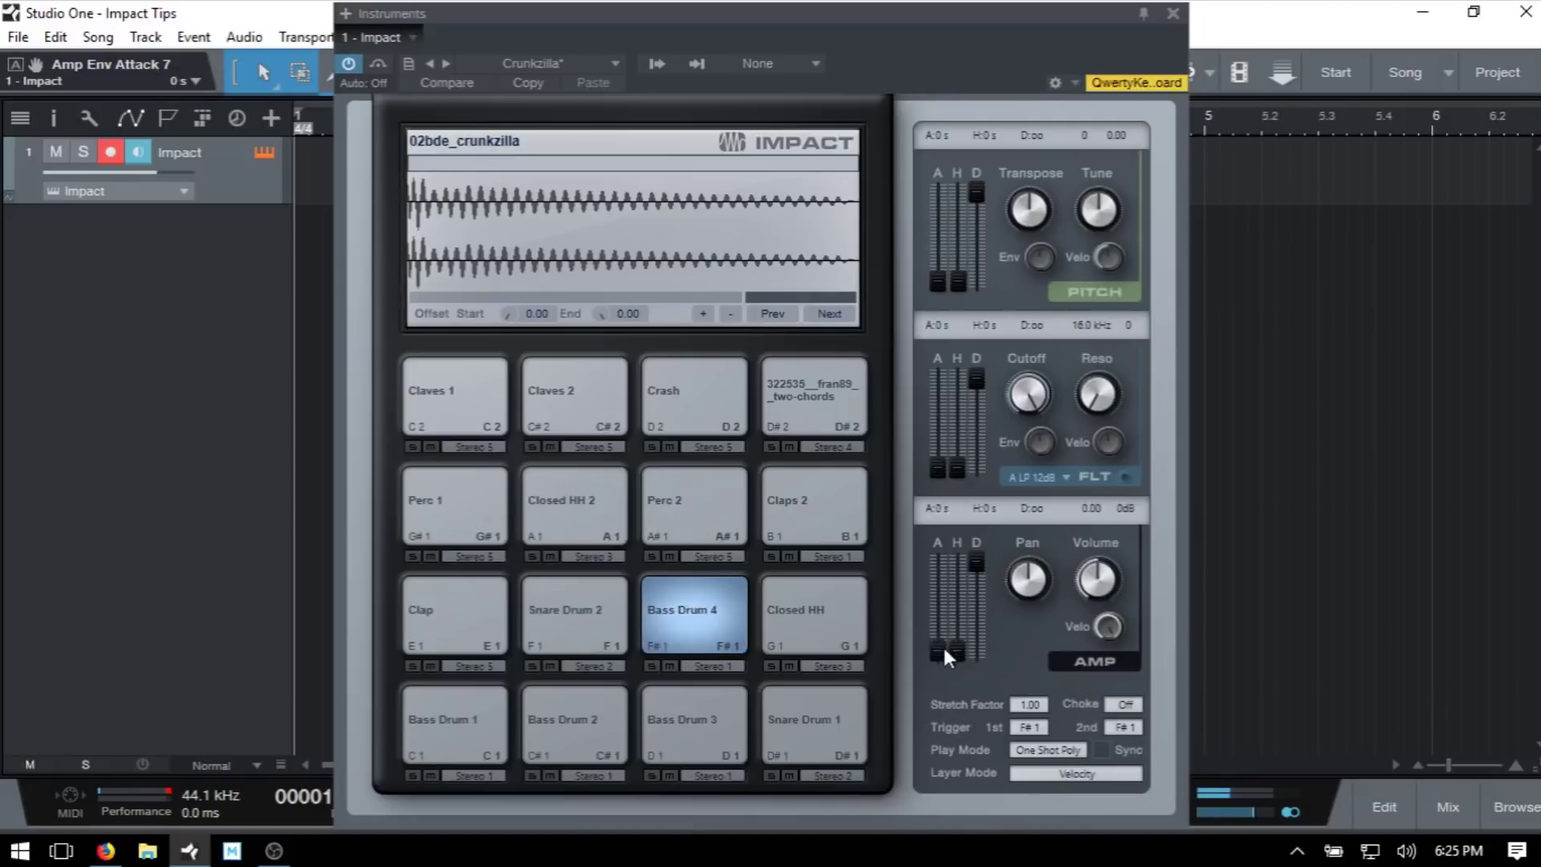
{"action": "left_click", "coordinate": [683, 588]}
Try the maximum amp attack on Bass Drum 4, audition the pad, and return the attack to 0 s
{"action": "left_click_drag", "start_coordinate": [977, 568], "coordinate": [999, 521]}
{"action": "left_click_drag", "start_coordinate": [937, 647], "coordinate": [947, 604]}
{"action": "left_click_drag", "start_coordinate": [940, 602], "coordinate": [944, 554]}
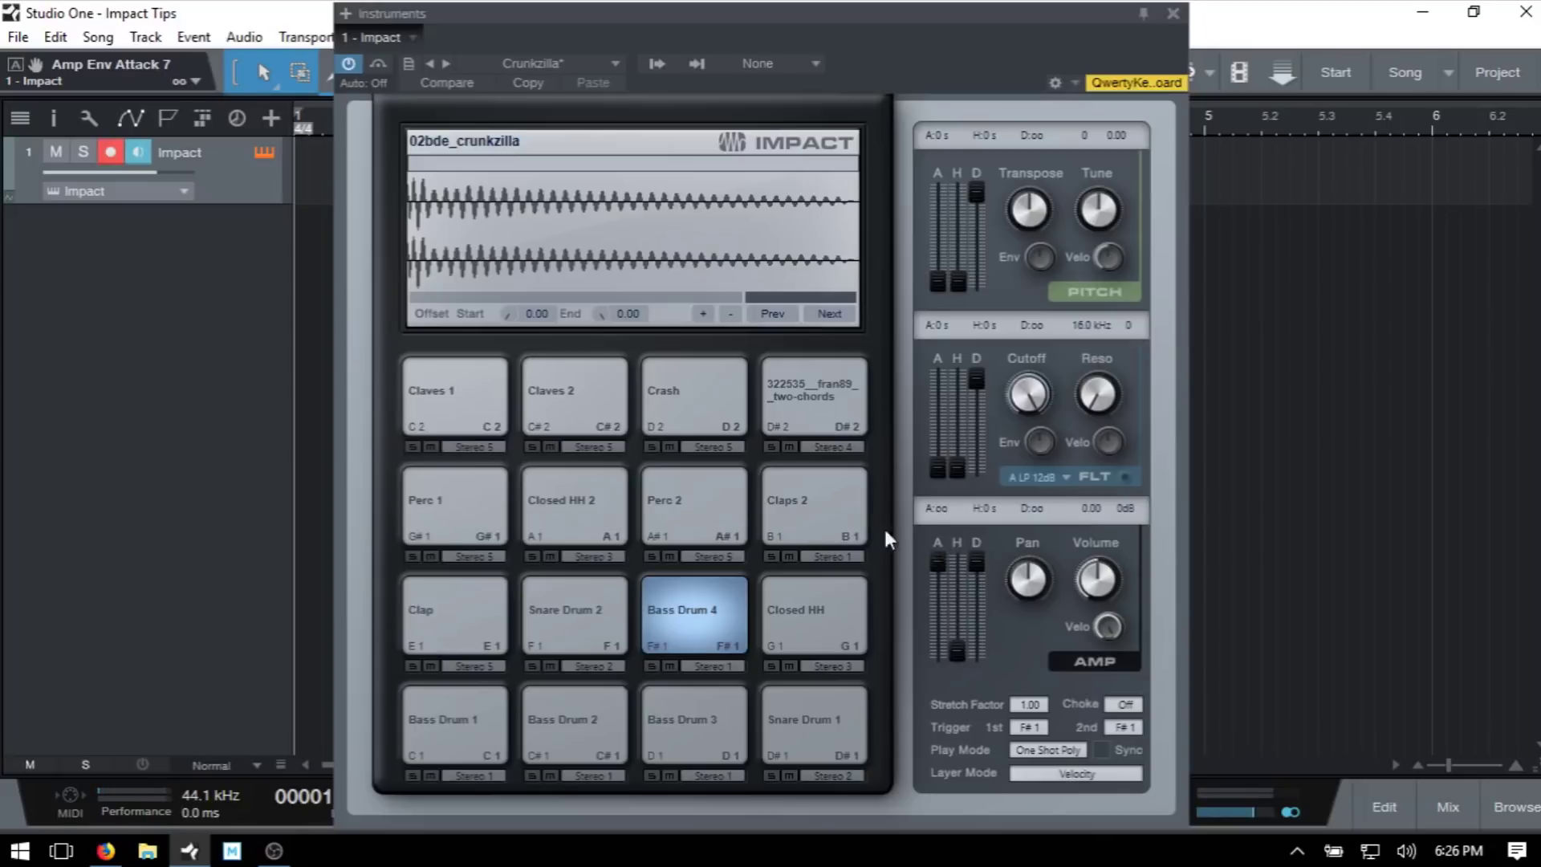
{"action": "left_click", "coordinate": [705, 607]}
{"action": "left_click_drag", "start_coordinate": [938, 563], "coordinate": [938, 652]}
Shorten Bass Drum 4's amp decay to 317 ms and audition the pad repeatedly
{"action": "left_click_drag", "start_coordinate": [976, 562], "coordinate": [979, 599]}
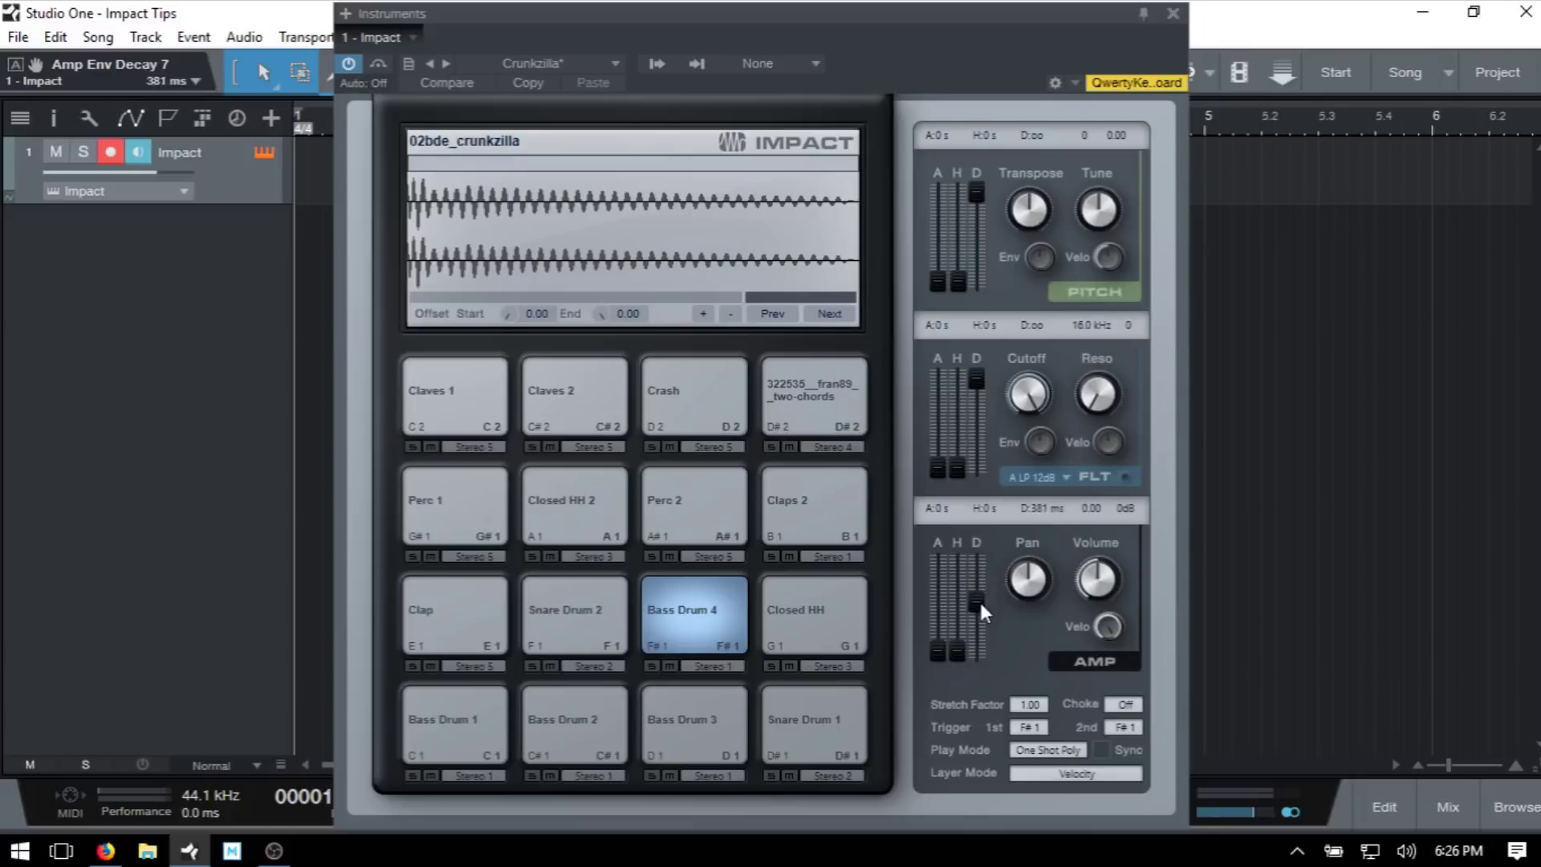
{"action": "left_click", "coordinate": [706, 611]}
{"action": "left_click", "coordinate": [705, 612]}
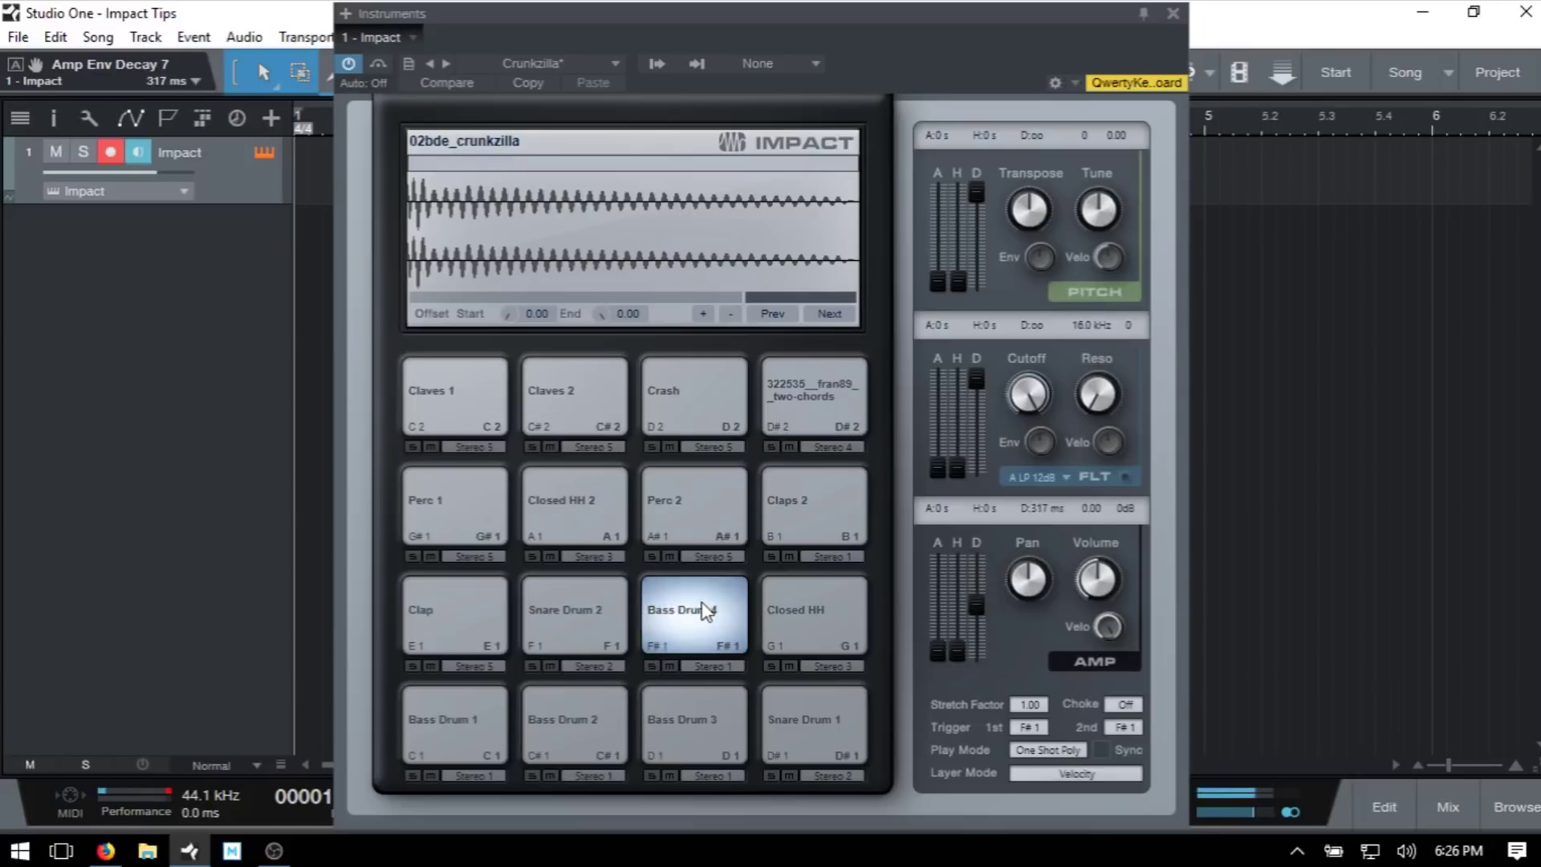
{"action": "left_click", "coordinate": [706, 612]}
{"action": "left_click", "coordinate": [706, 612]}
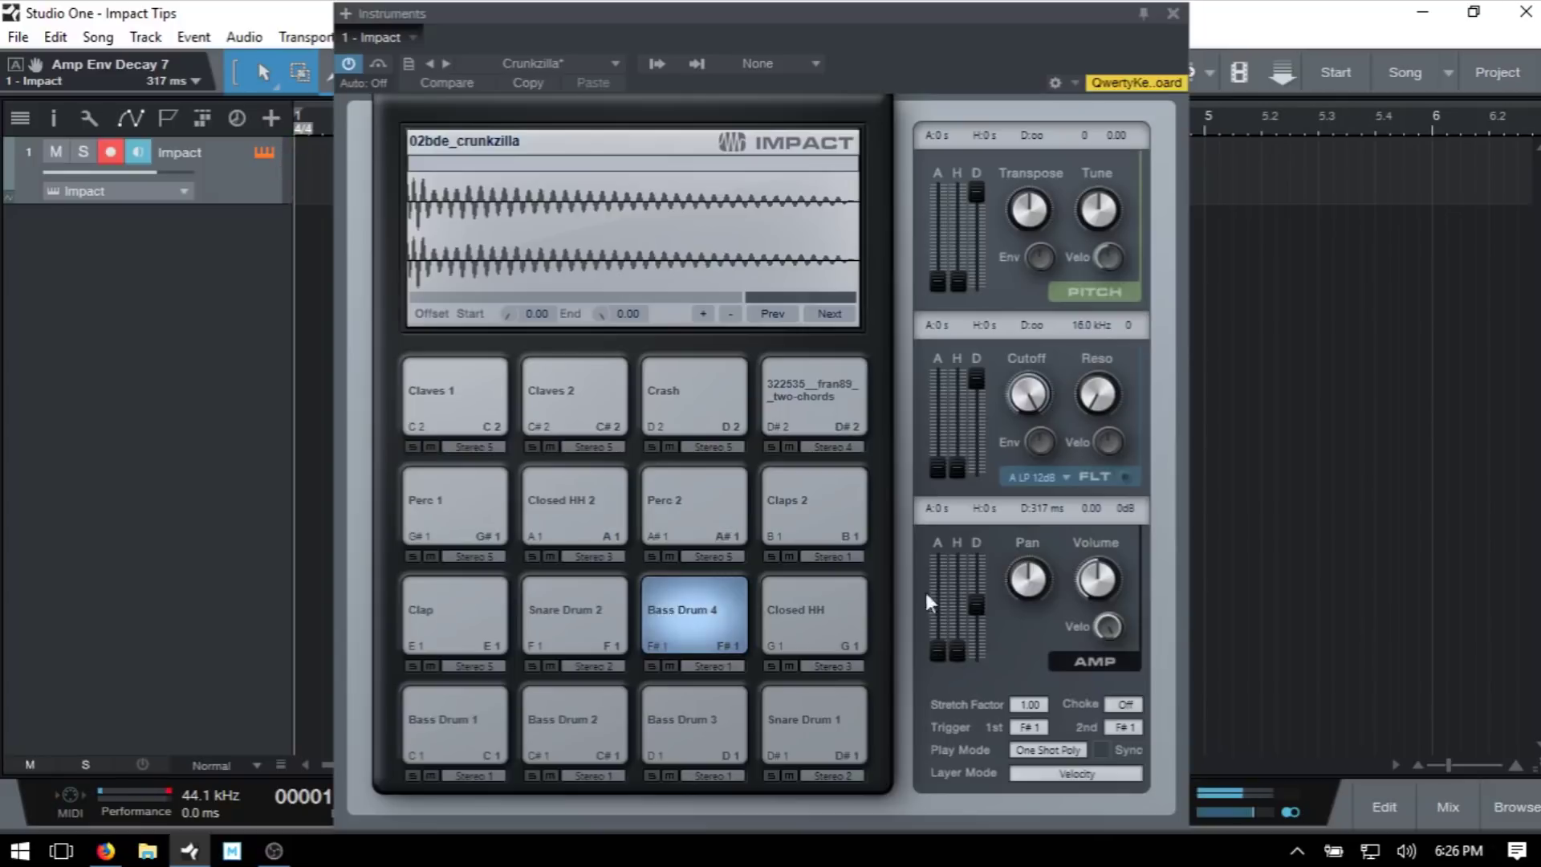
Raise Bass Drum 4's amp decay to 4.4 s and on to its maximum, auditioning the pad
{"action": "left_click_drag", "start_coordinate": [976, 601], "coordinate": [980, 570]}
{"action": "key", "text": "t"}
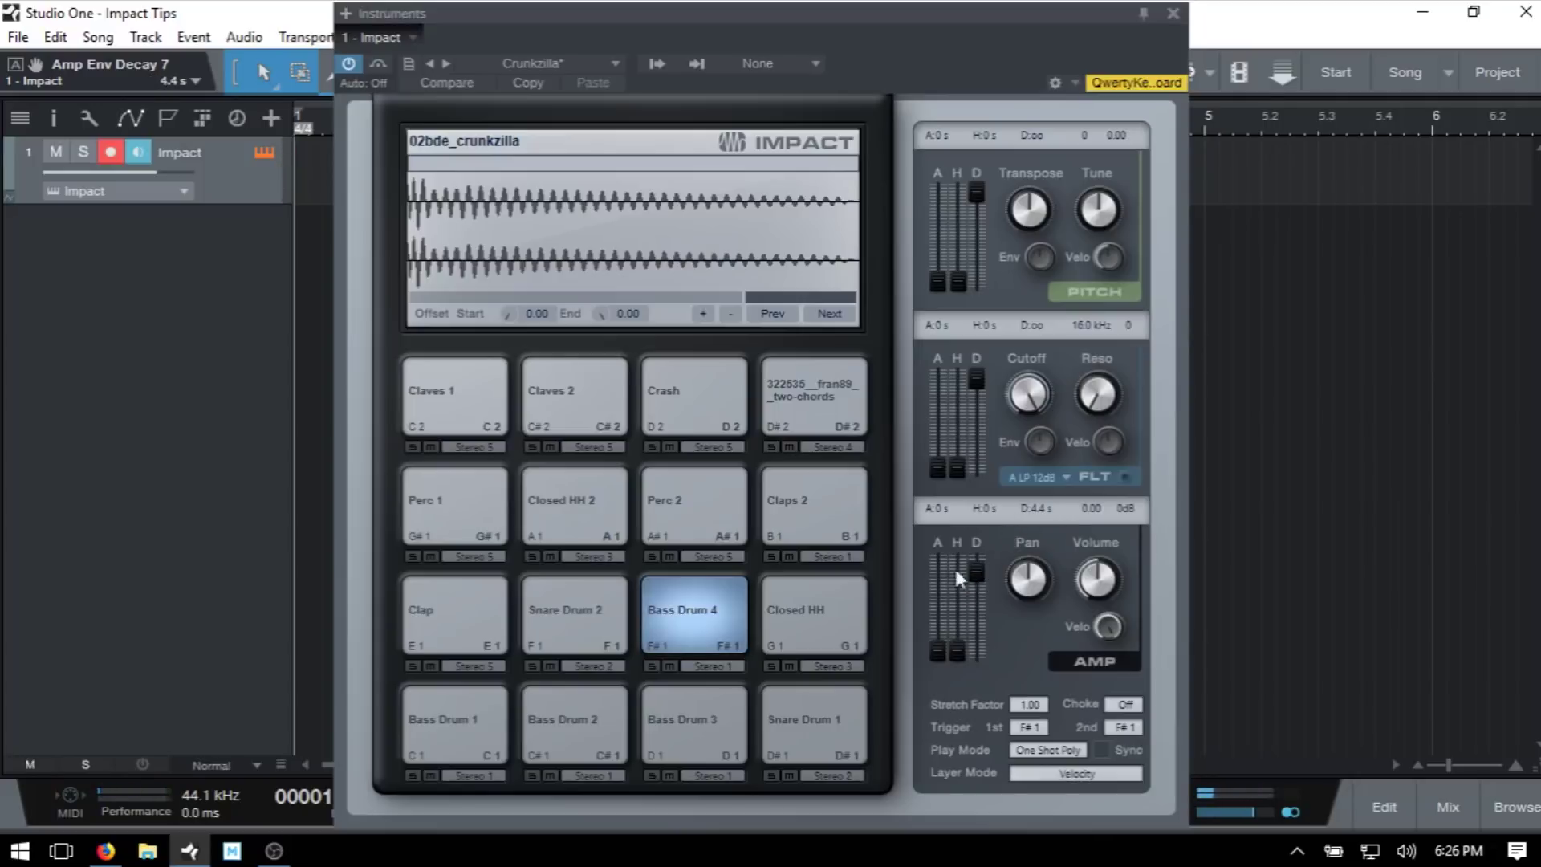
{"action": "left_click_drag", "start_coordinate": [981, 572], "coordinate": [981, 562]}
{"action": "left_click", "coordinate": [706, 608]}
Try panning the Closed HH pad to -0.93 and 1.00, and reset its pan to 0.00
{"action": "left_click", "coordinate": [809, 618]}
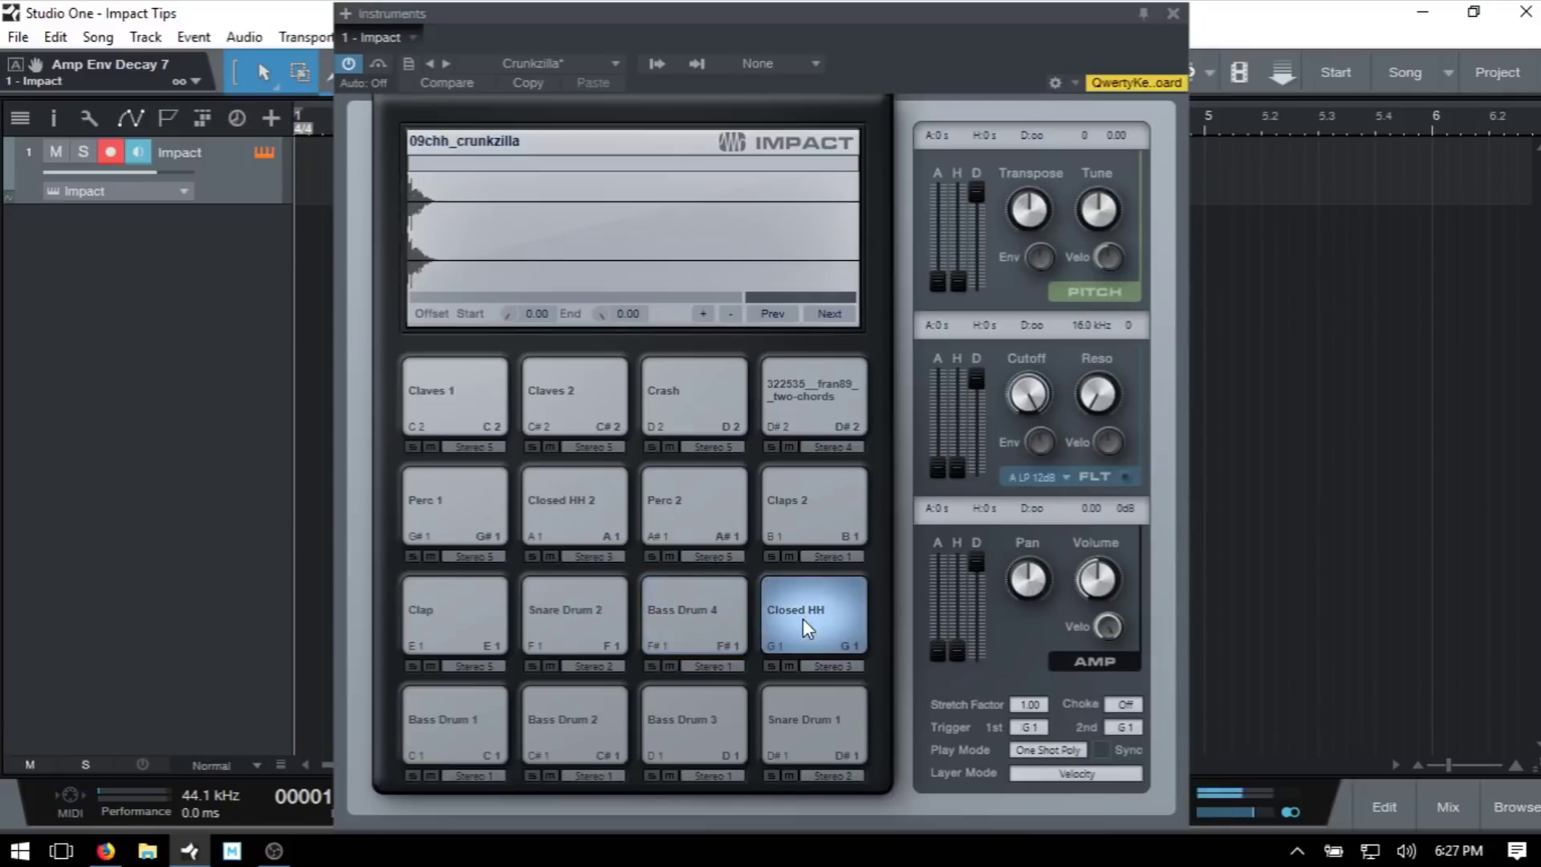
{"action": "left_click", "coordinate": [803, 618]}
{"action": "left_click_drag", "start_coordinate": [1031, 594], "coordinate": [1043, 686]}
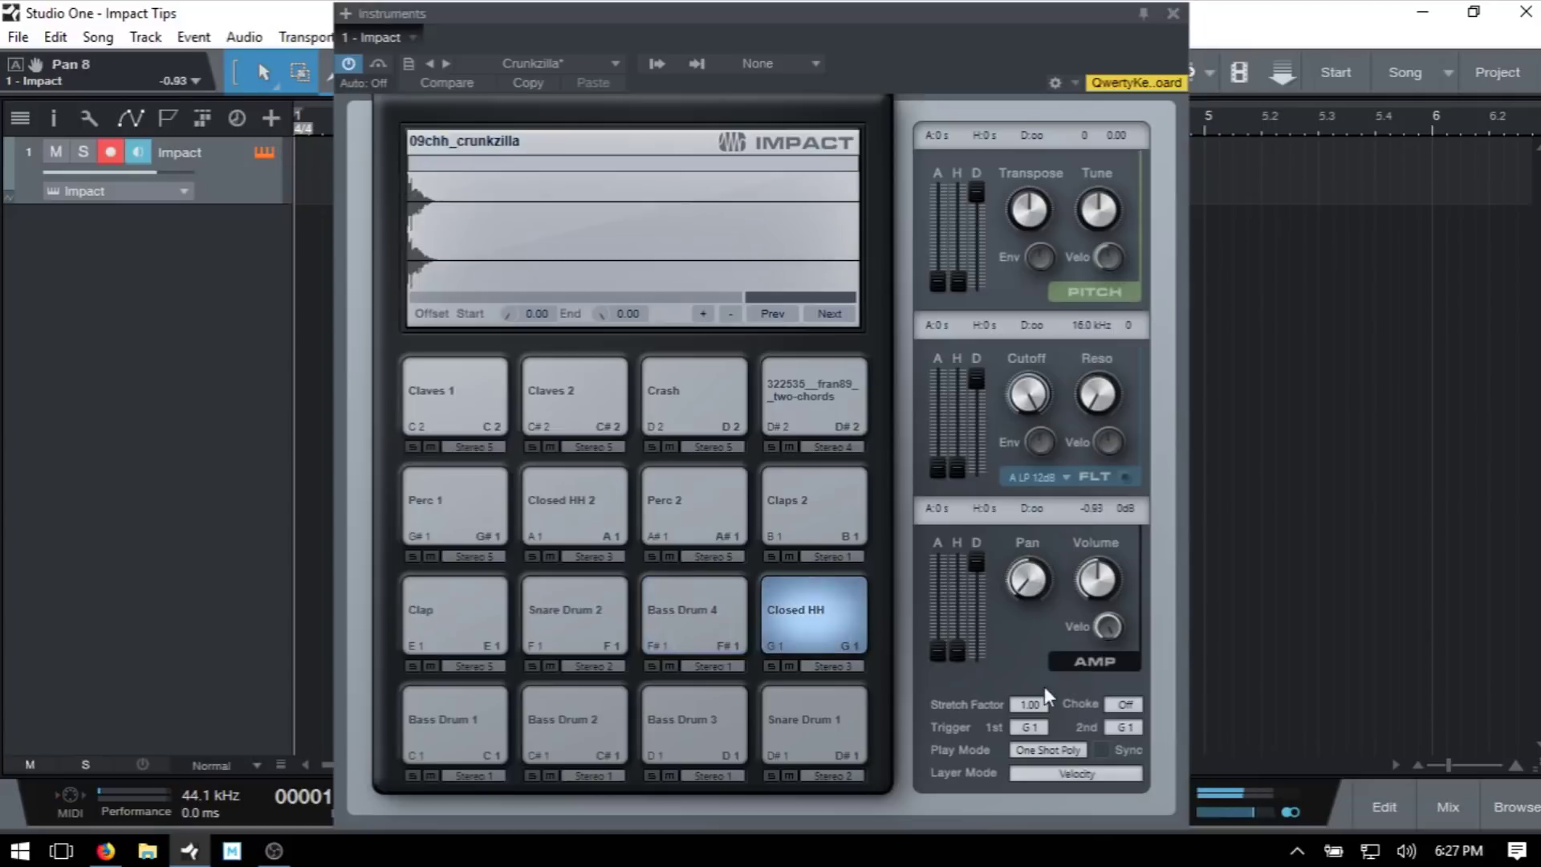
{"action": "left_click_drag", "start_coordinate": [1033, 600], "coordinate": [1053, 367]}
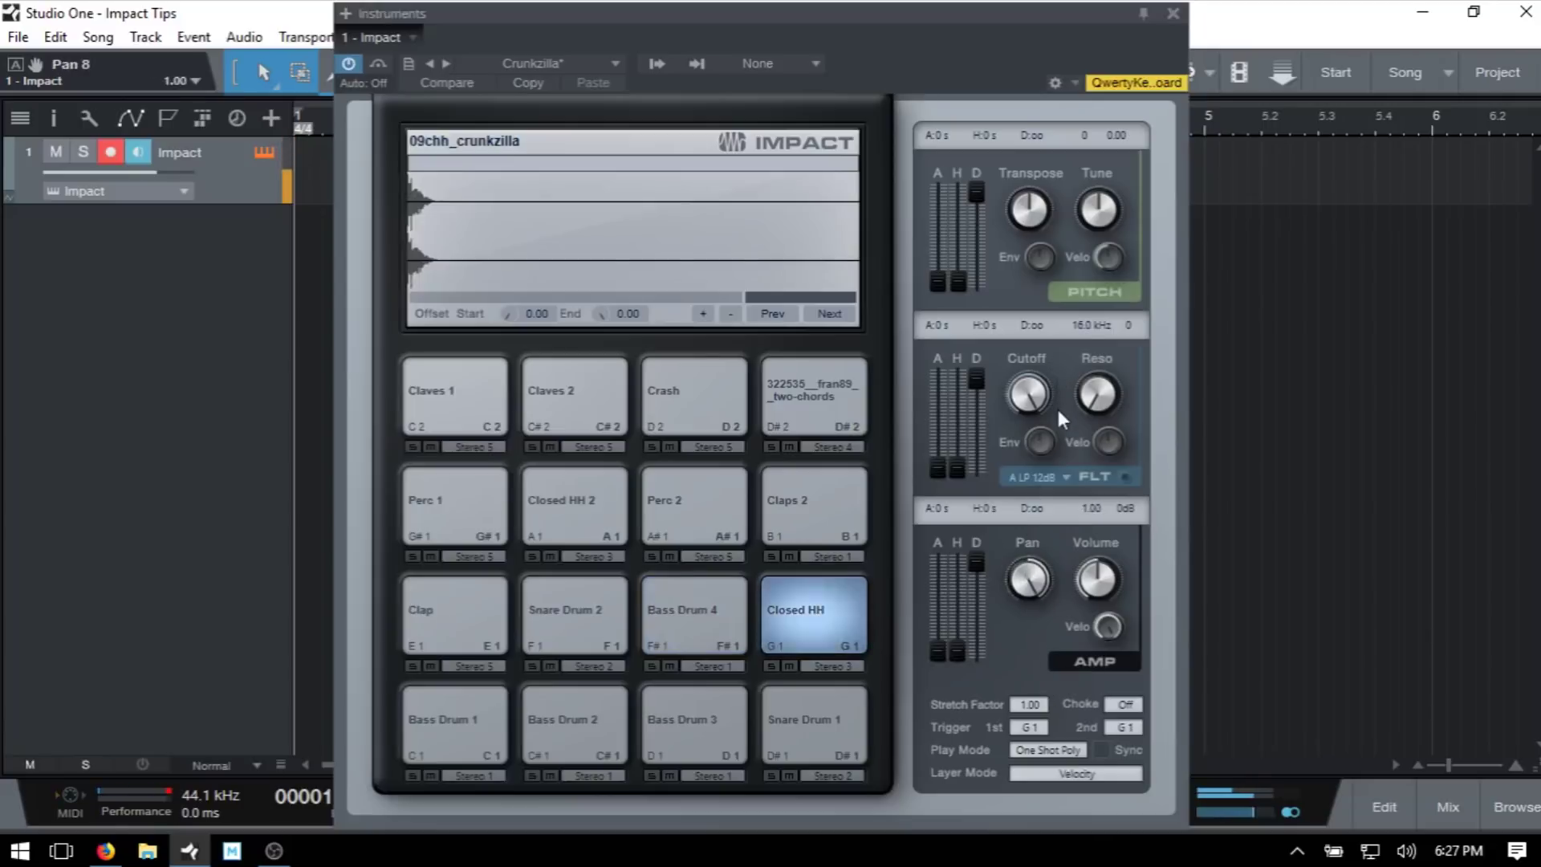
{"action": "double_click", "coordinate": [1029, 585]}
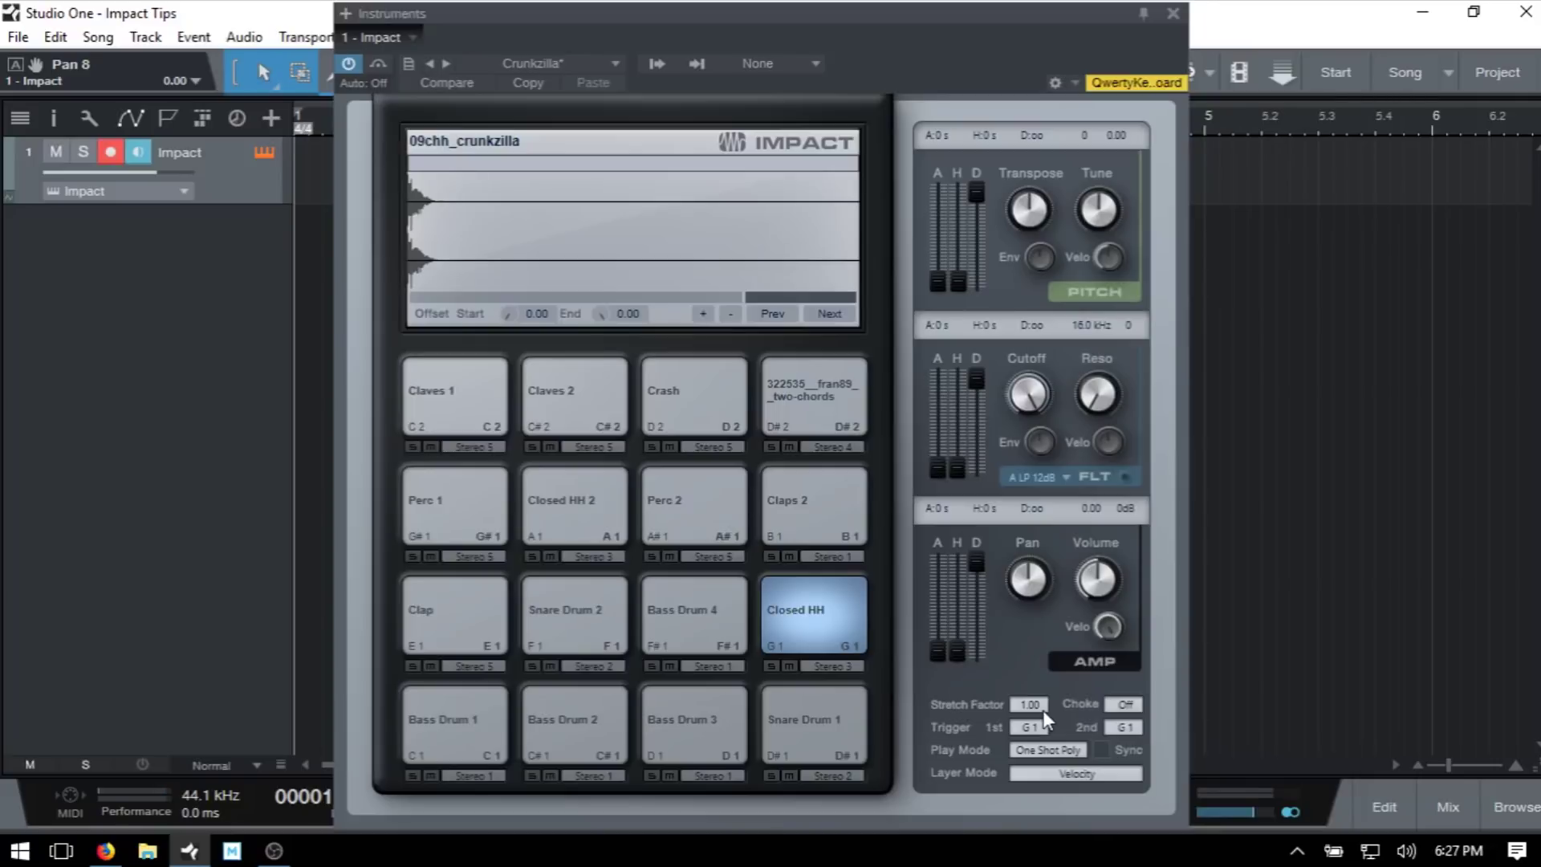
Set the two-chords pad's stretch factor to 2, auditioning the sample before and after the change
{"action": "left_click", "coordinate": [806, 382]}
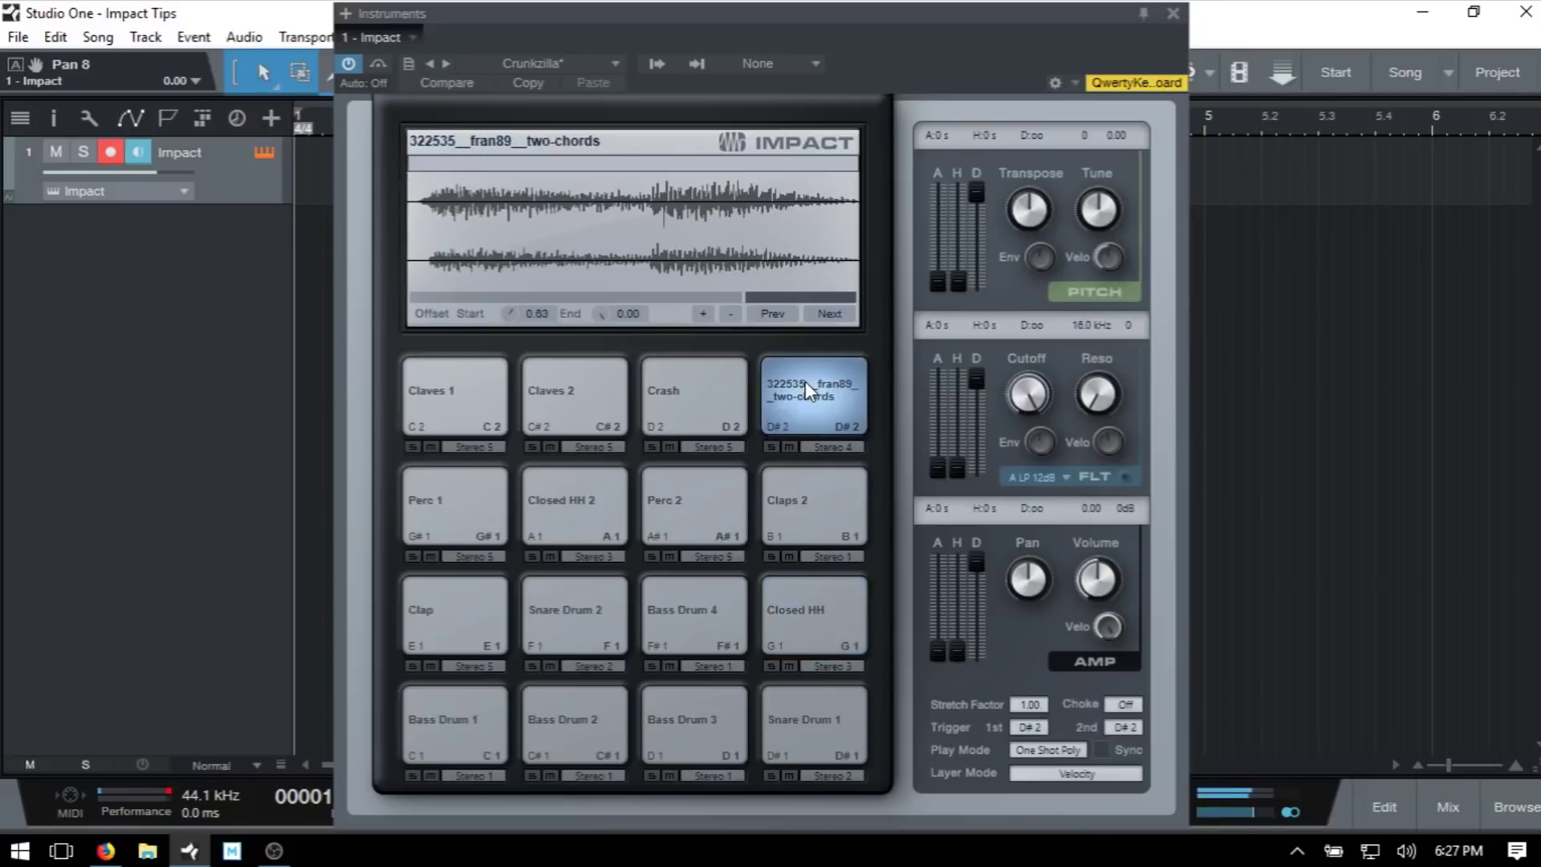
{"action": "left_click", "coordinate": [806, 382]}
{"action": "left_click", "coordinate": [812, 381]}
{"action": "double_click", "coordinate": [1031, 703]}
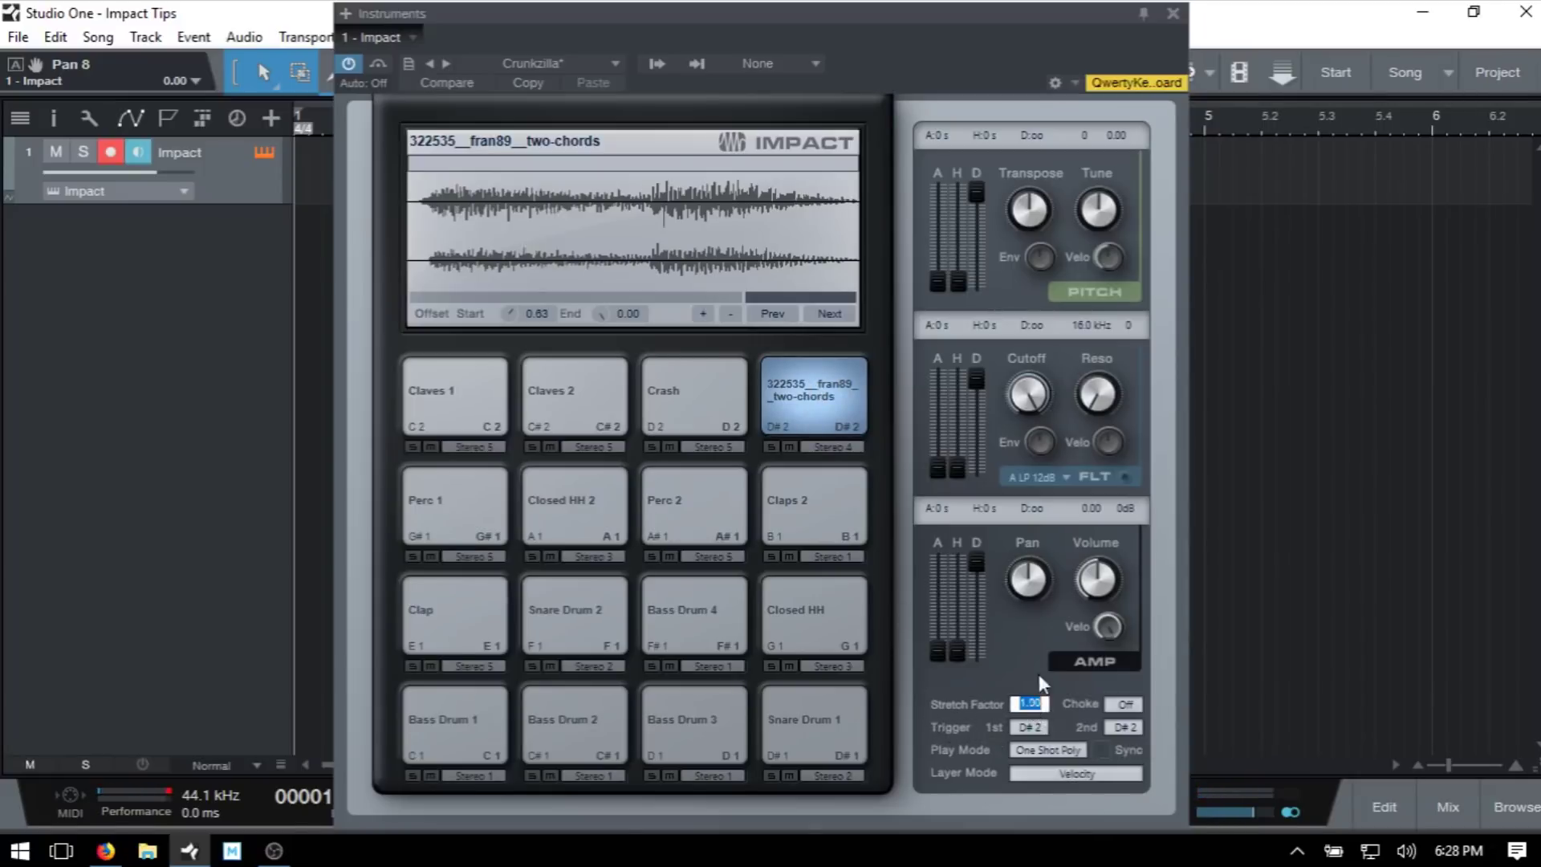
{"action": "type", "text": "2"}
{"action": "key", "text": "Return"}
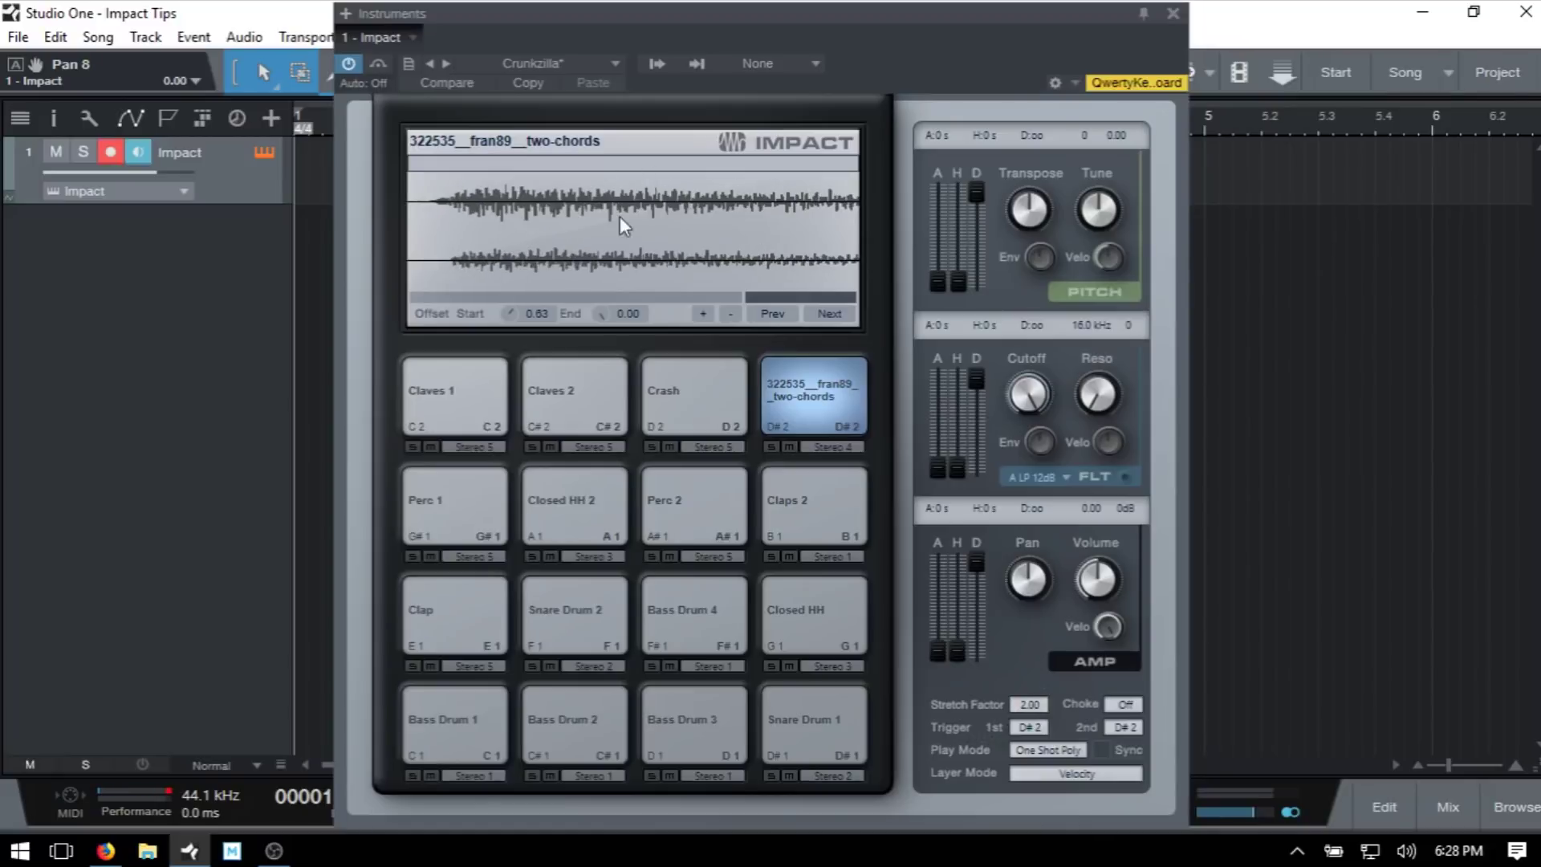
{"action": "left_click", "coordinate": [822, 390]}
{"action": "left_click", "coordinate": [809, 372]}
{"action": "left_click", "coordinate": [810, 375]}
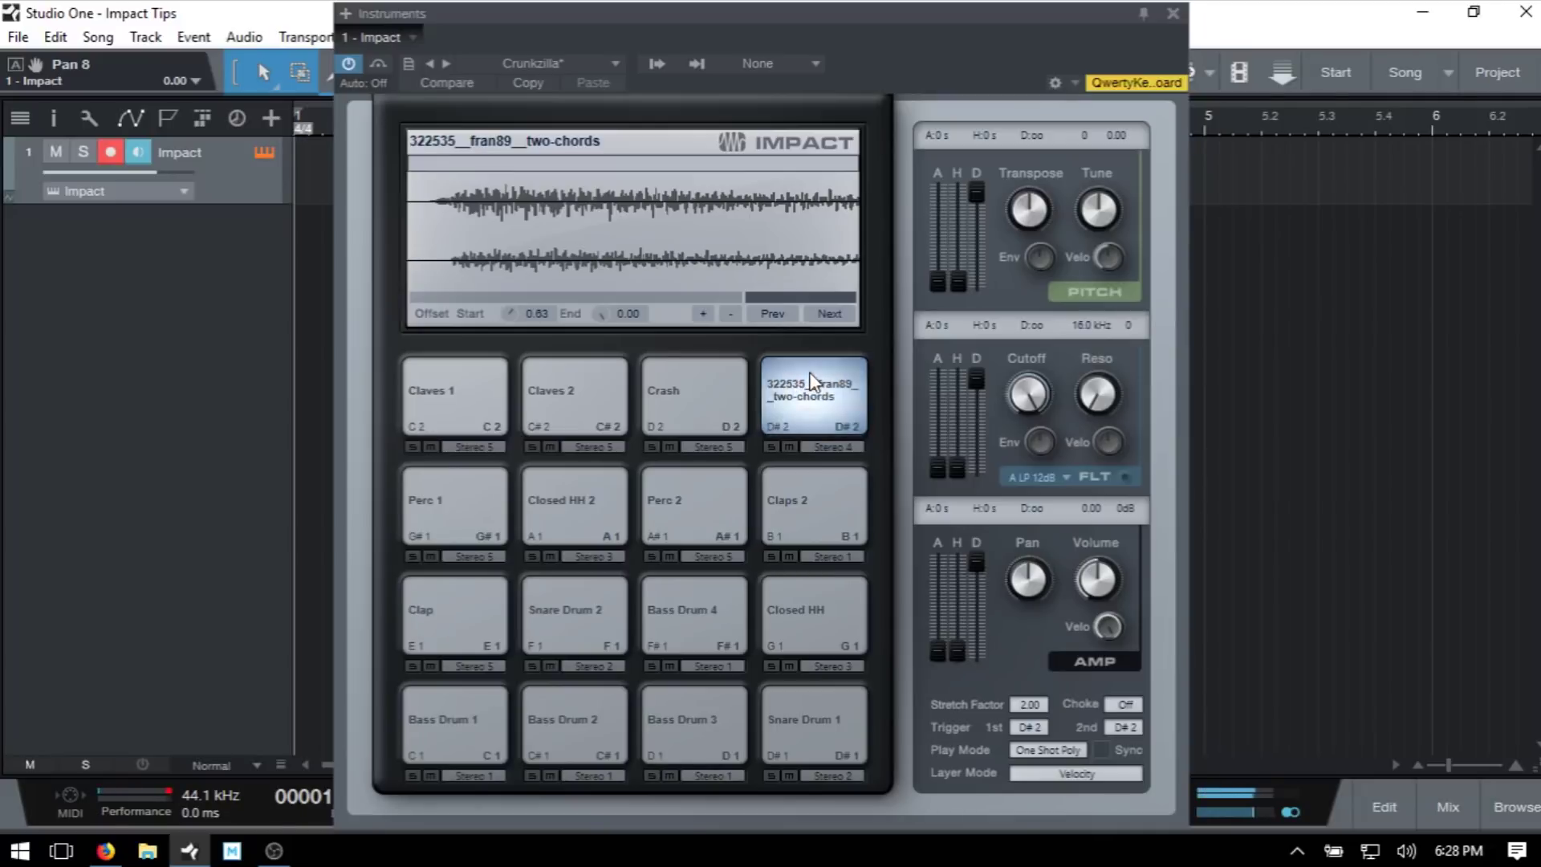
{"action": "left_click", "coordinate": [809, 375]}
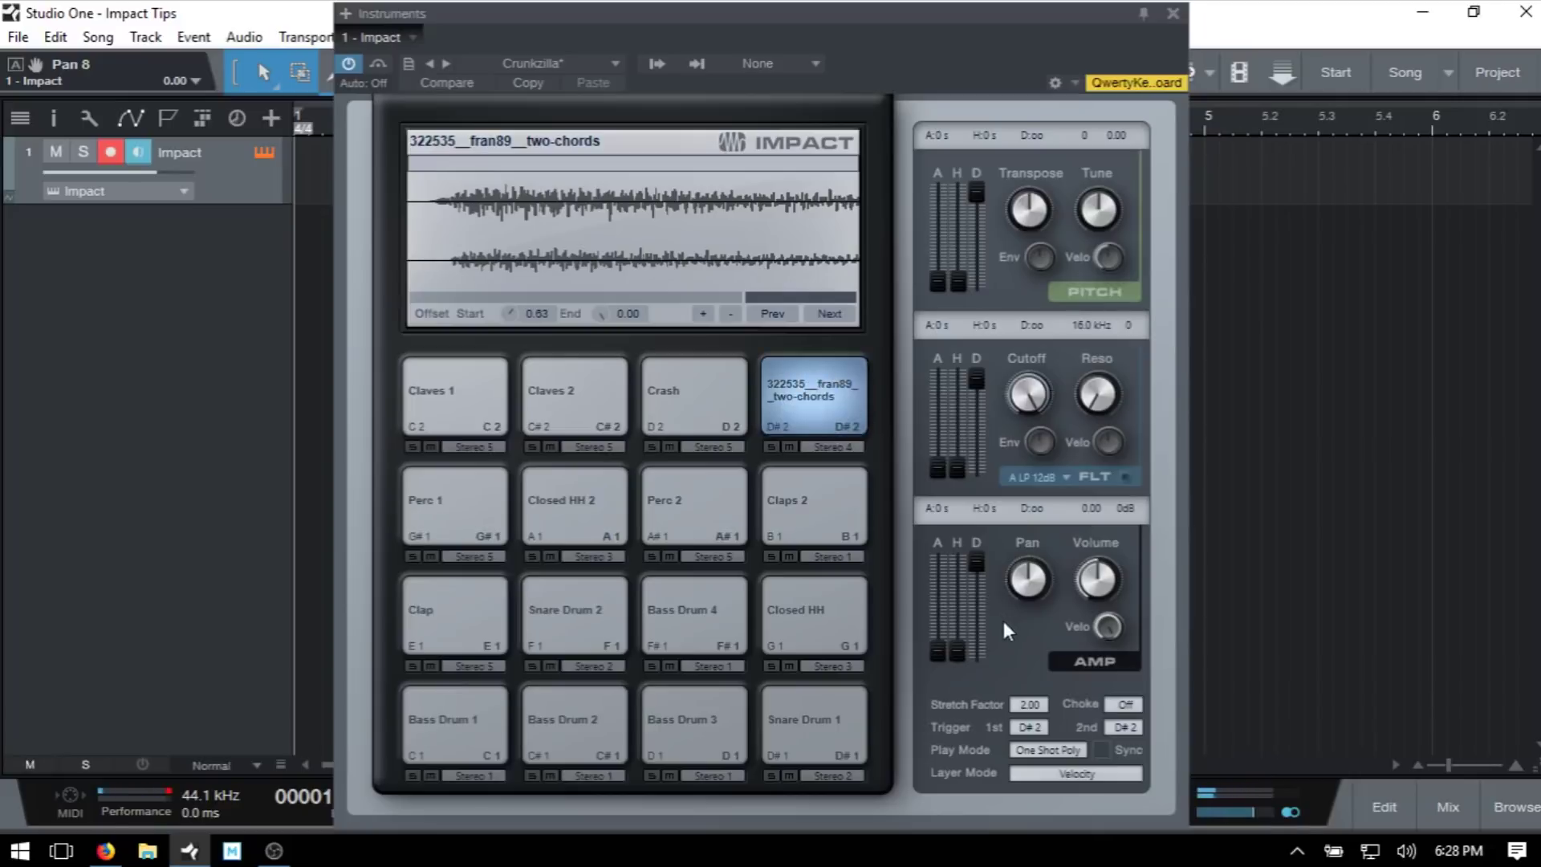
Change the two-chords pad's stretch factor to 0.5 and audition the sample
{"action": "double_click", "coordinate": [1025, 706]}
{"action": "type", "text": ".5"}
{"action": "key", "text": "Return"}
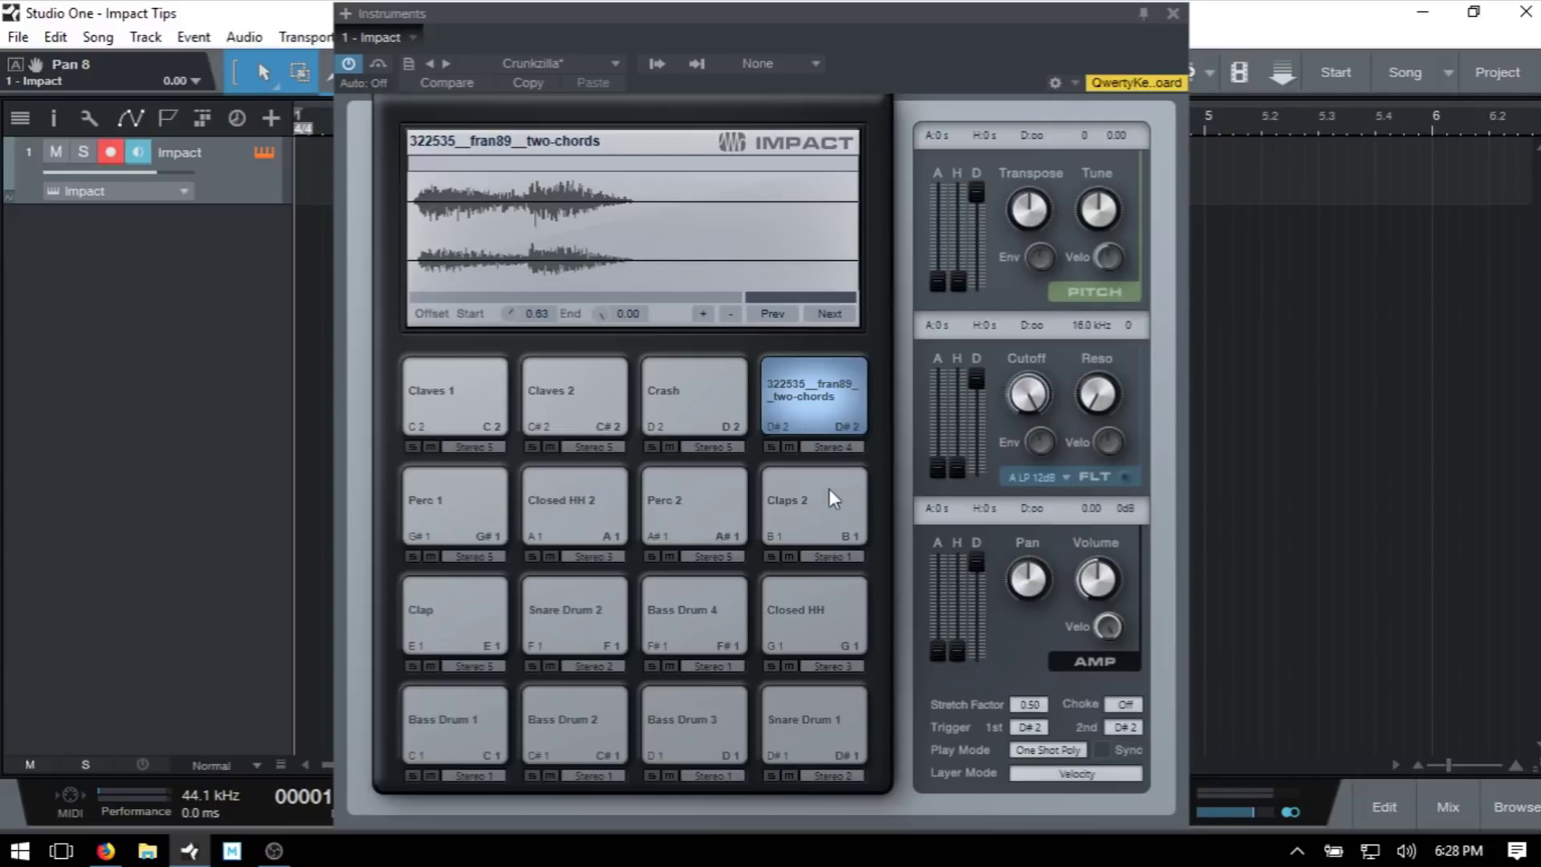
{"action": "left_click", "coordinate": [807, 374]}
Reduce the two-chords pad's stretch factor to 0.25 and audition the sample repeatedly
{"action": "left_click", "coordinate": [1029, 704]}
{"action": "type", "text": ".25"}
{"action": "key", "text": "Return"}
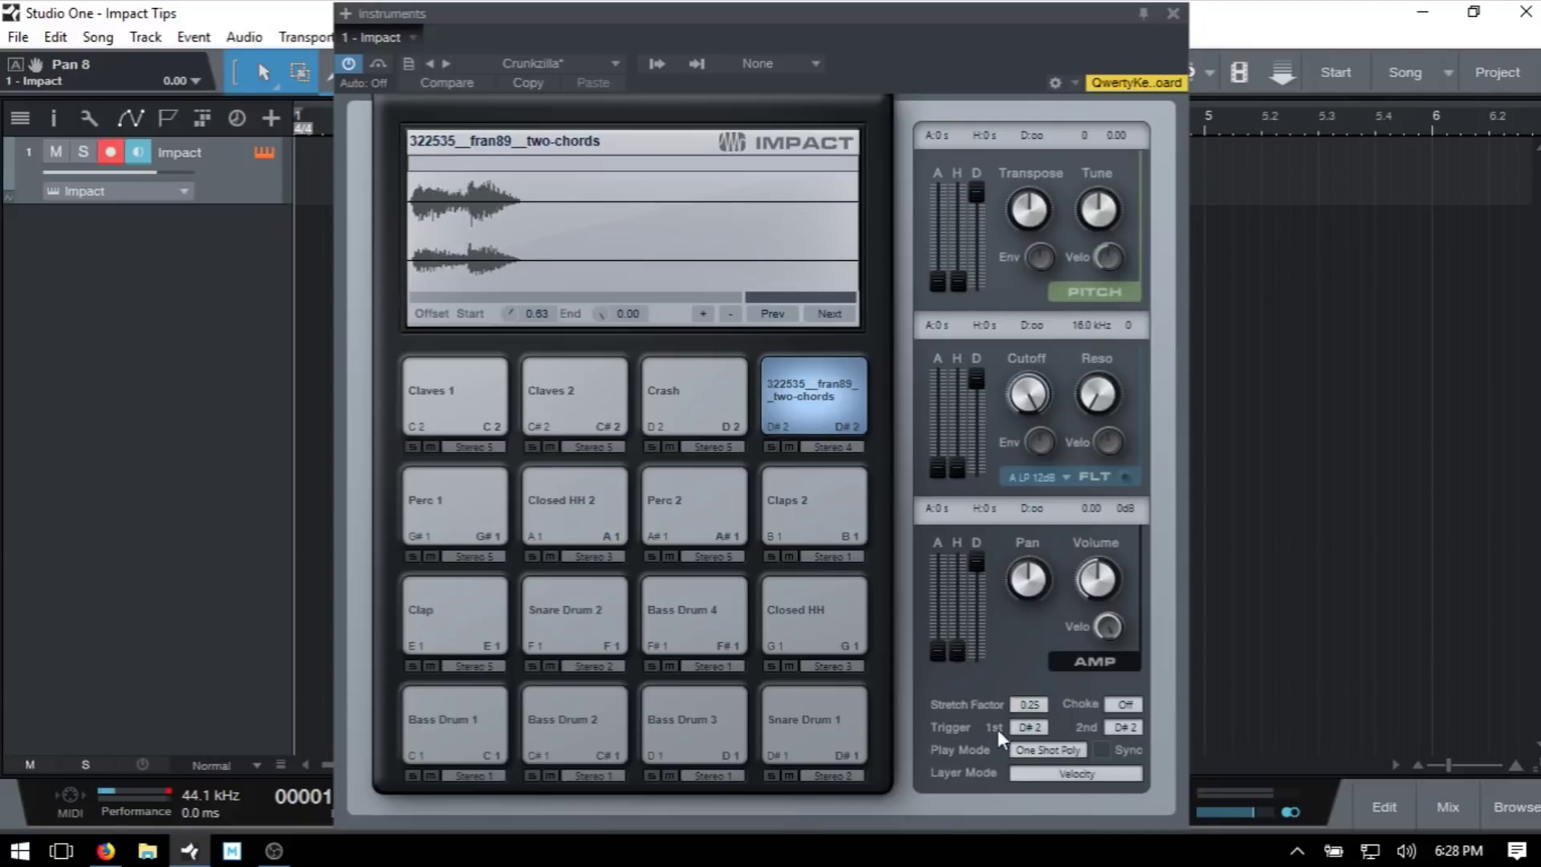
{"action": "left_click", "coordinate": [813, 398]}
{"action": "left_click", "coordinate": [813, 397]}
{"action": "left_click", "coordinate": [808, 385]}
Reset the two-chords pad's stretch factor to 1
{"action": "left_click", "coordinate": [1030, 704]}
{"action": "type", "text": "1"}
{"action": "key", "text": "Return"}
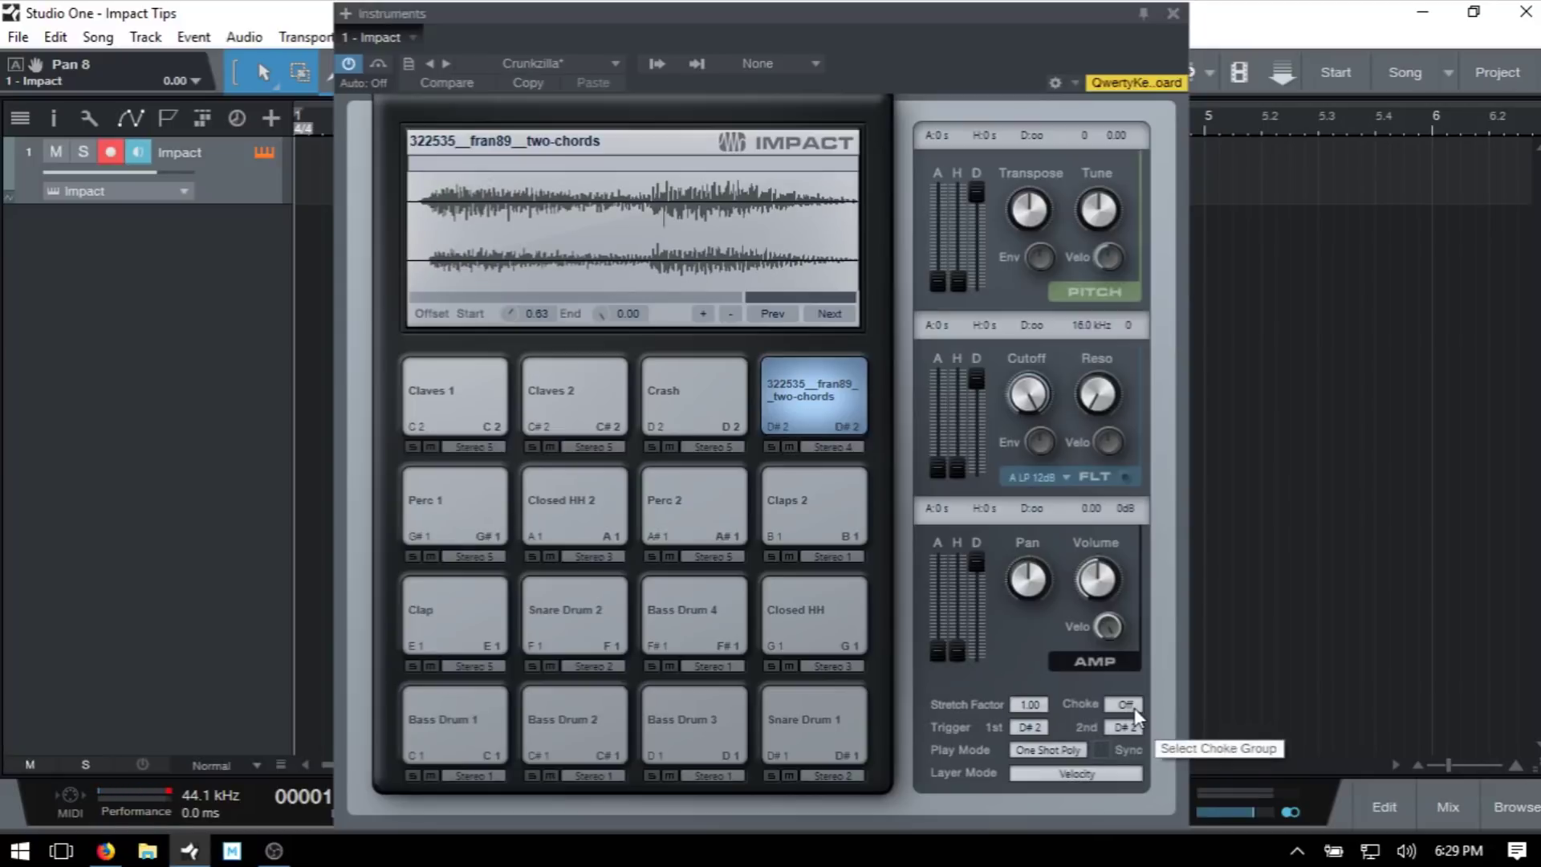
Show the file browser, load the 119543__vrodge__instrument-chimes-quick-soft sample onto the Crash pad, and audition it
{"action": "key", "text": "F5"}
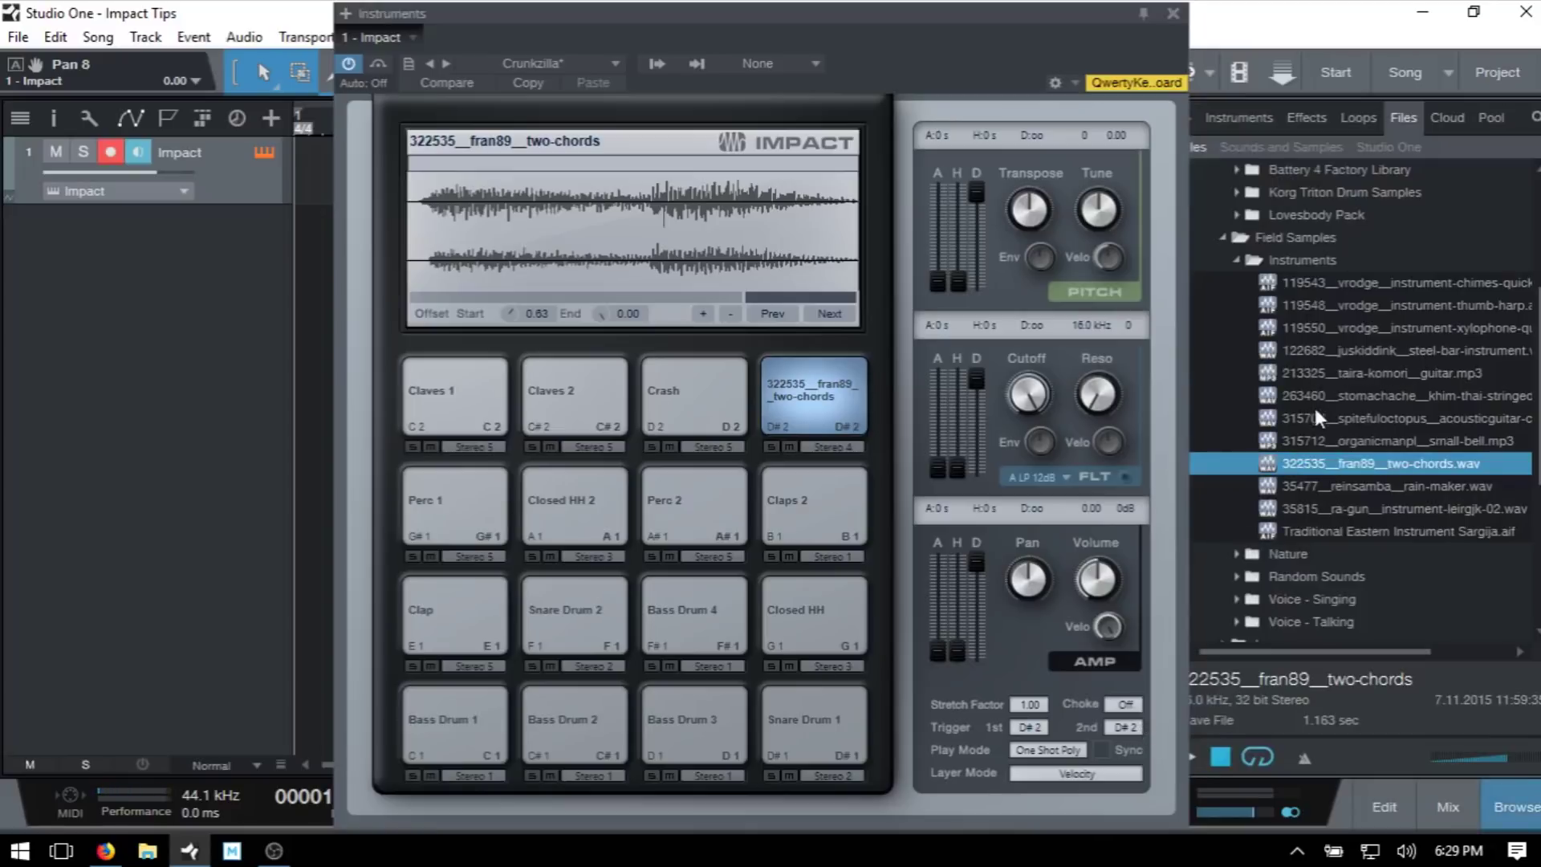
{"action": "left_click_drag", "start_coordinate": [1409, 282], "coordinate": [693, 401]}
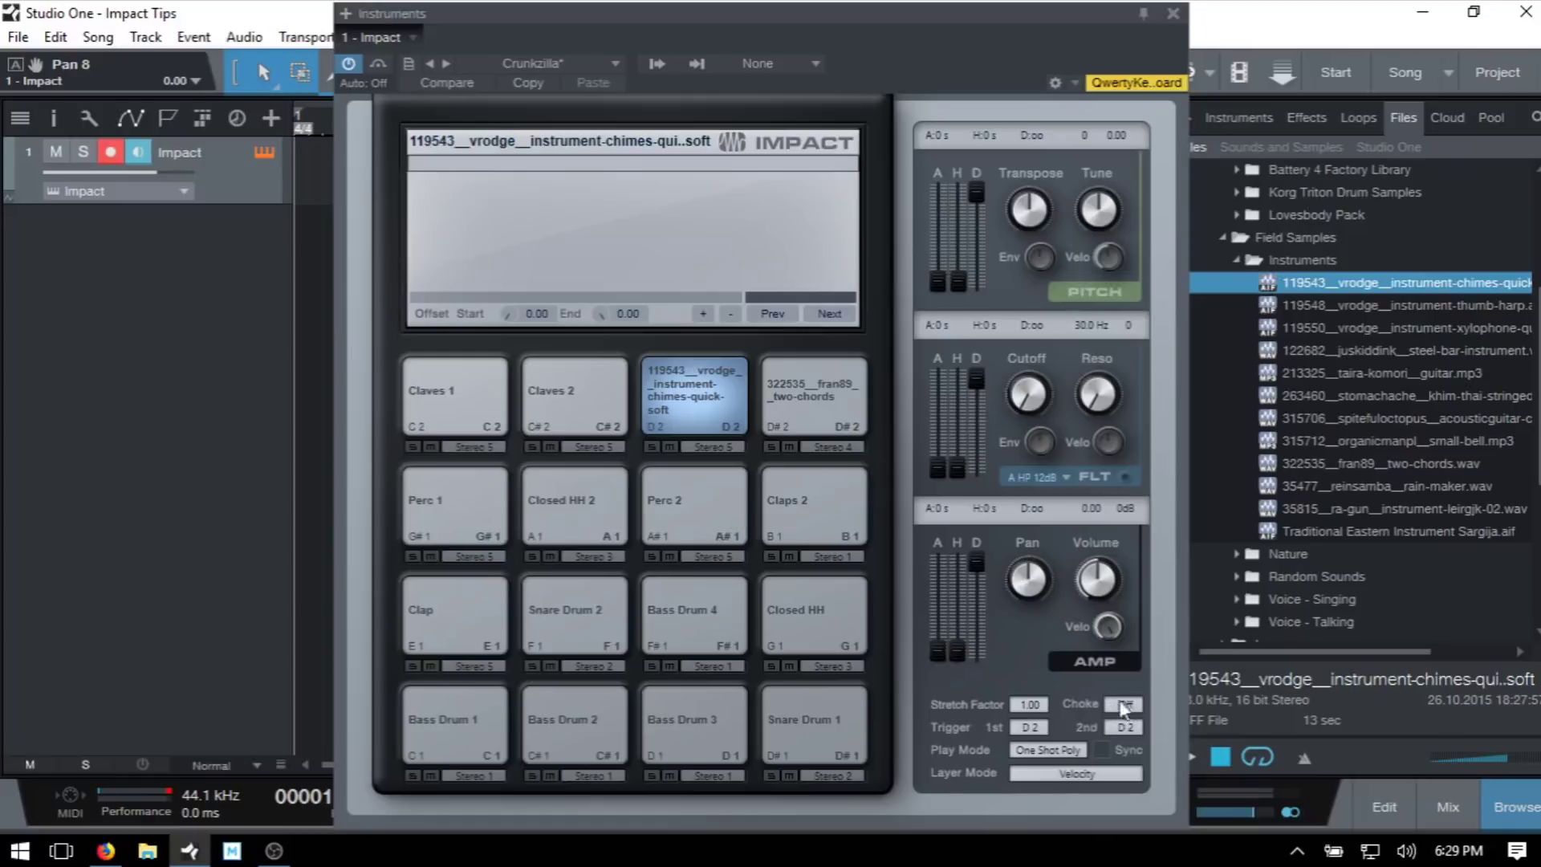
{"action": "left_click", "coordinate": [678, 362]}
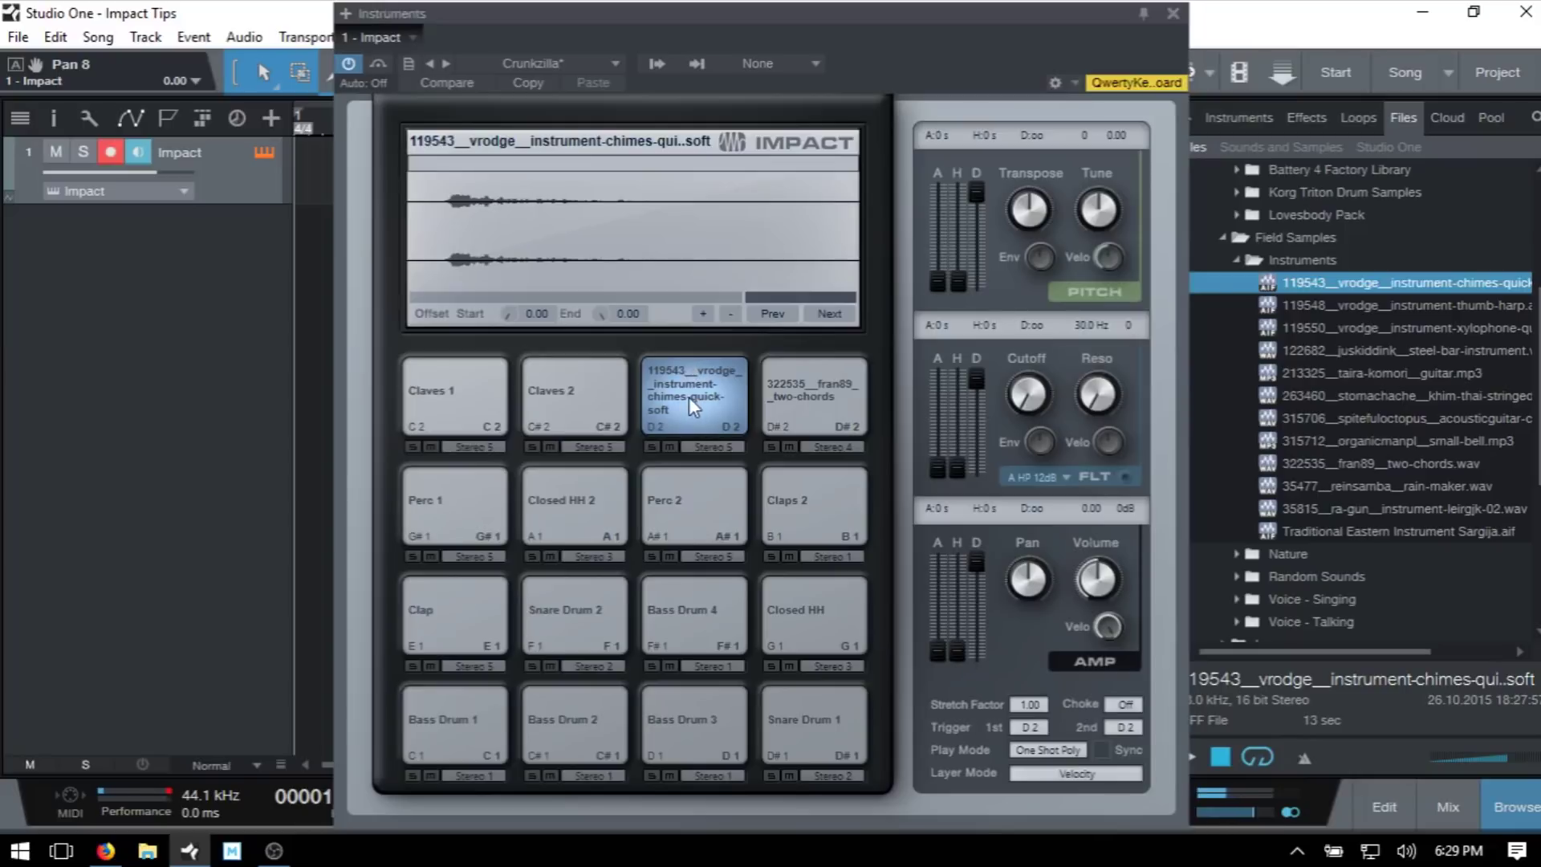
Assign the chimes pad to choke group 1 and select the Claves 2 pad
{"action": "left_click", "coordinate": [1127, 705]}
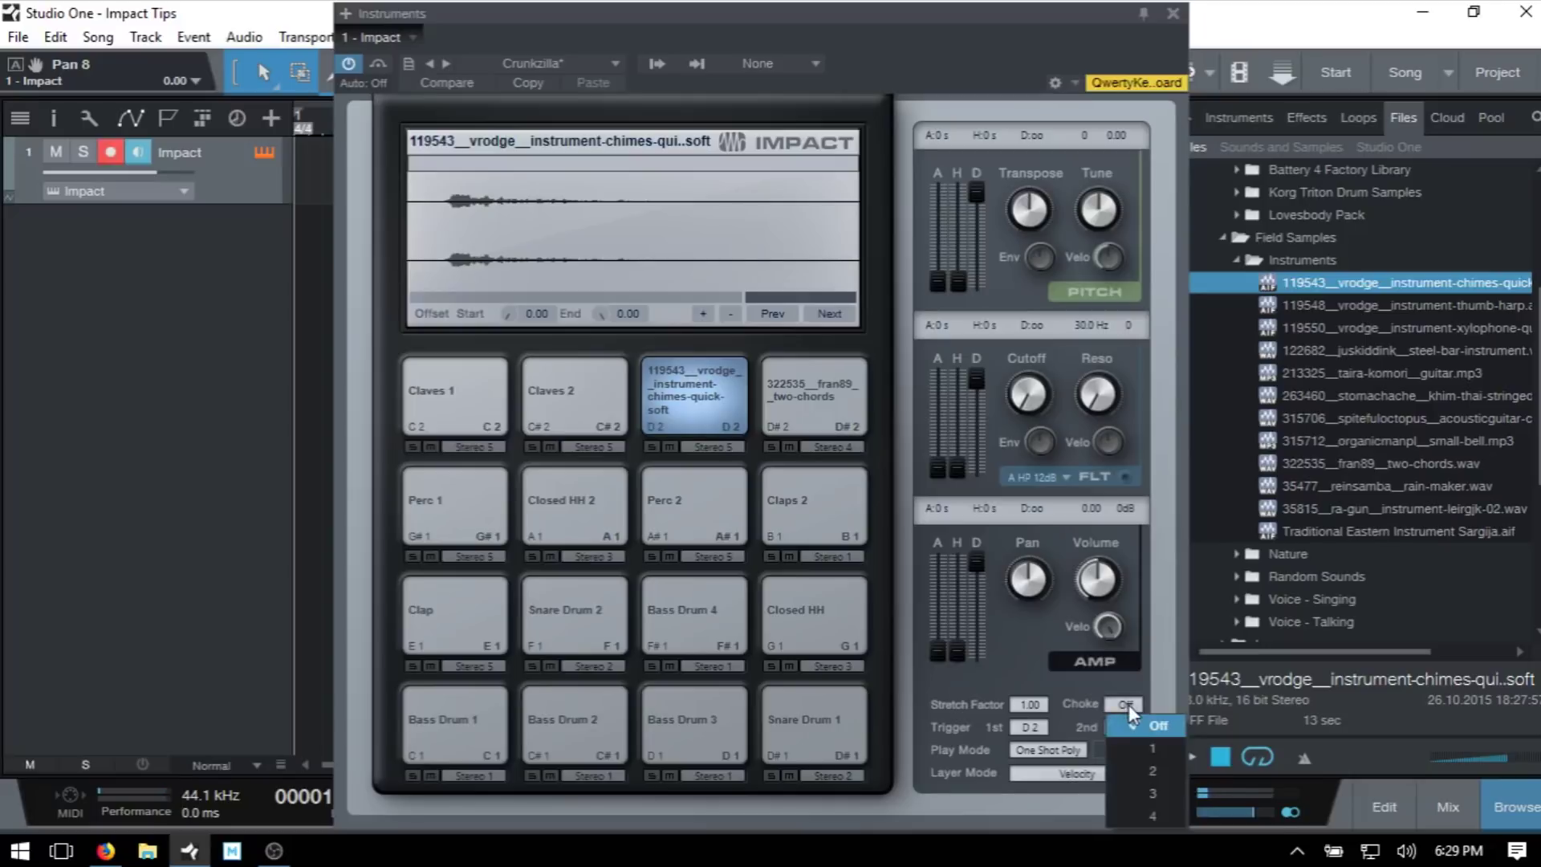
{"action": "left_click", "coordinate": [1164, 750]}
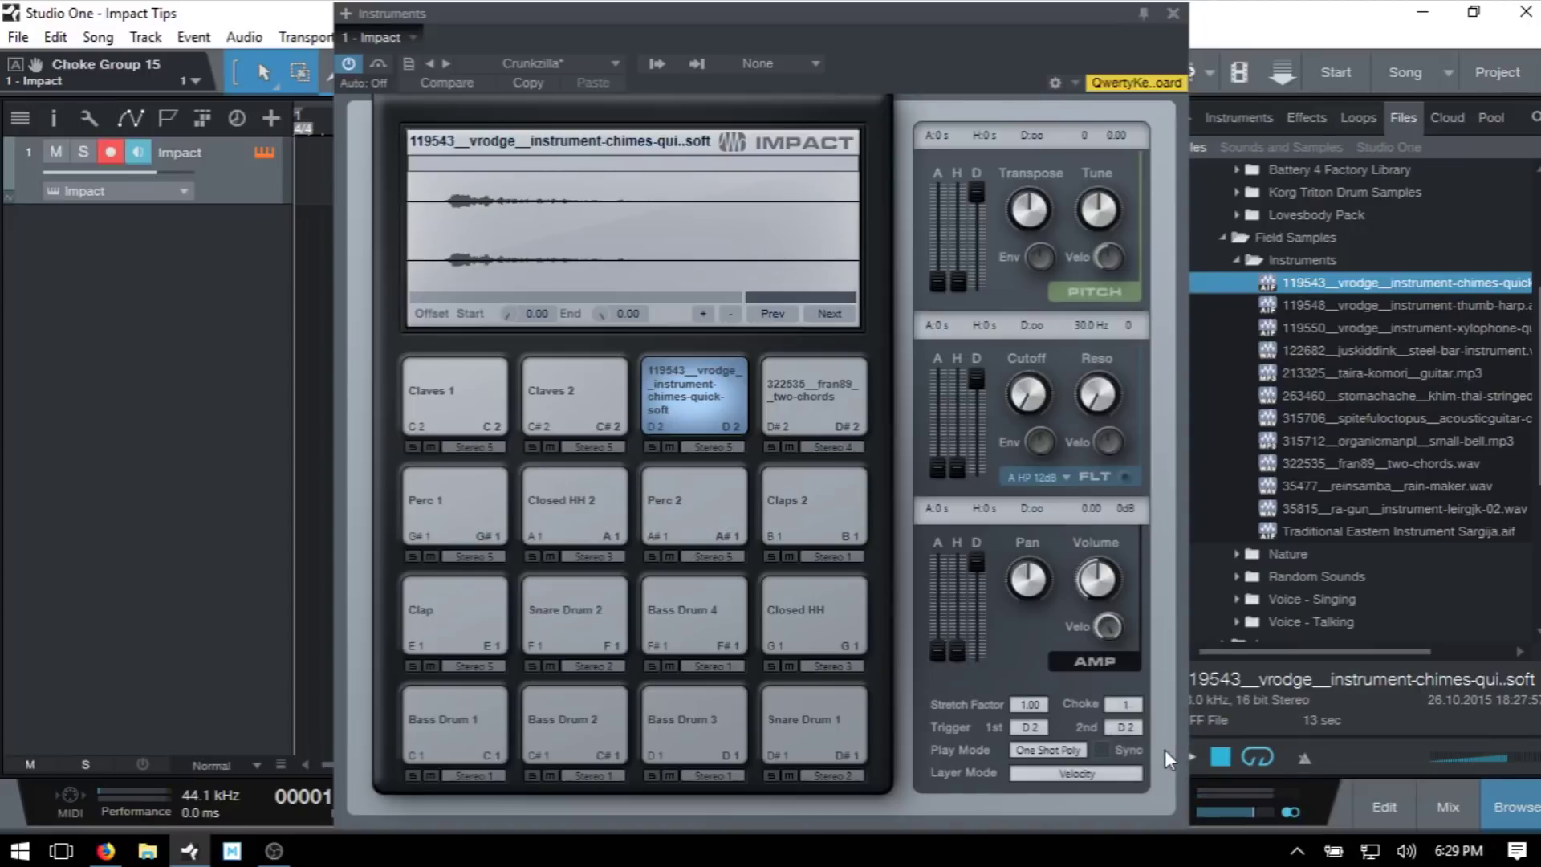
{"action": "left_click", "coordinate": [575, 389]}
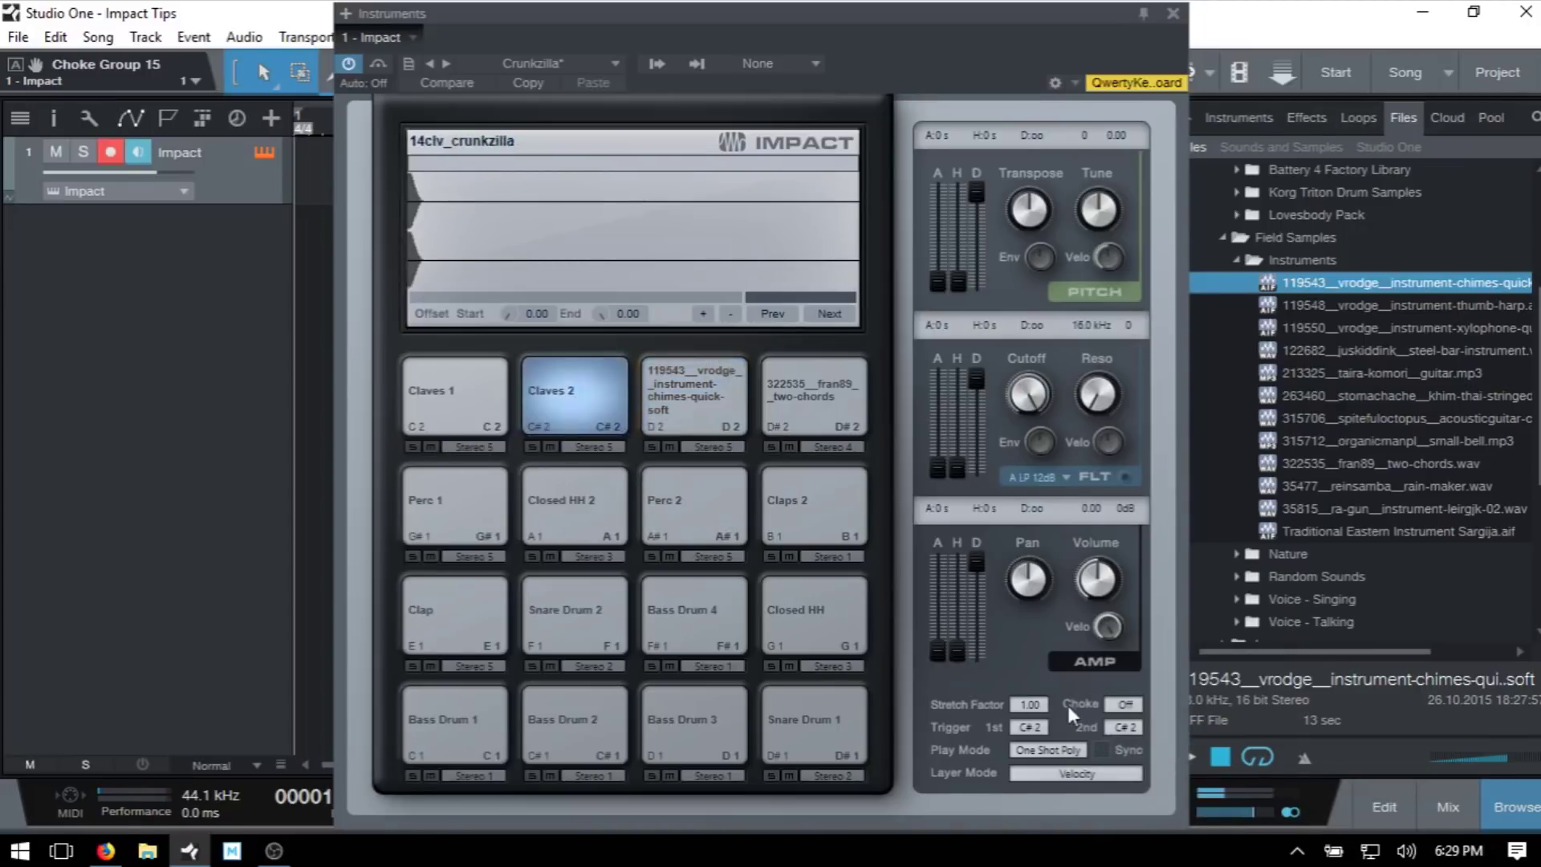
Assign the Claves 2 pad to choke group 1 and trigger it alternately with the chimes pad
{"action": "left_click", "coordinate": [1128, 704]}
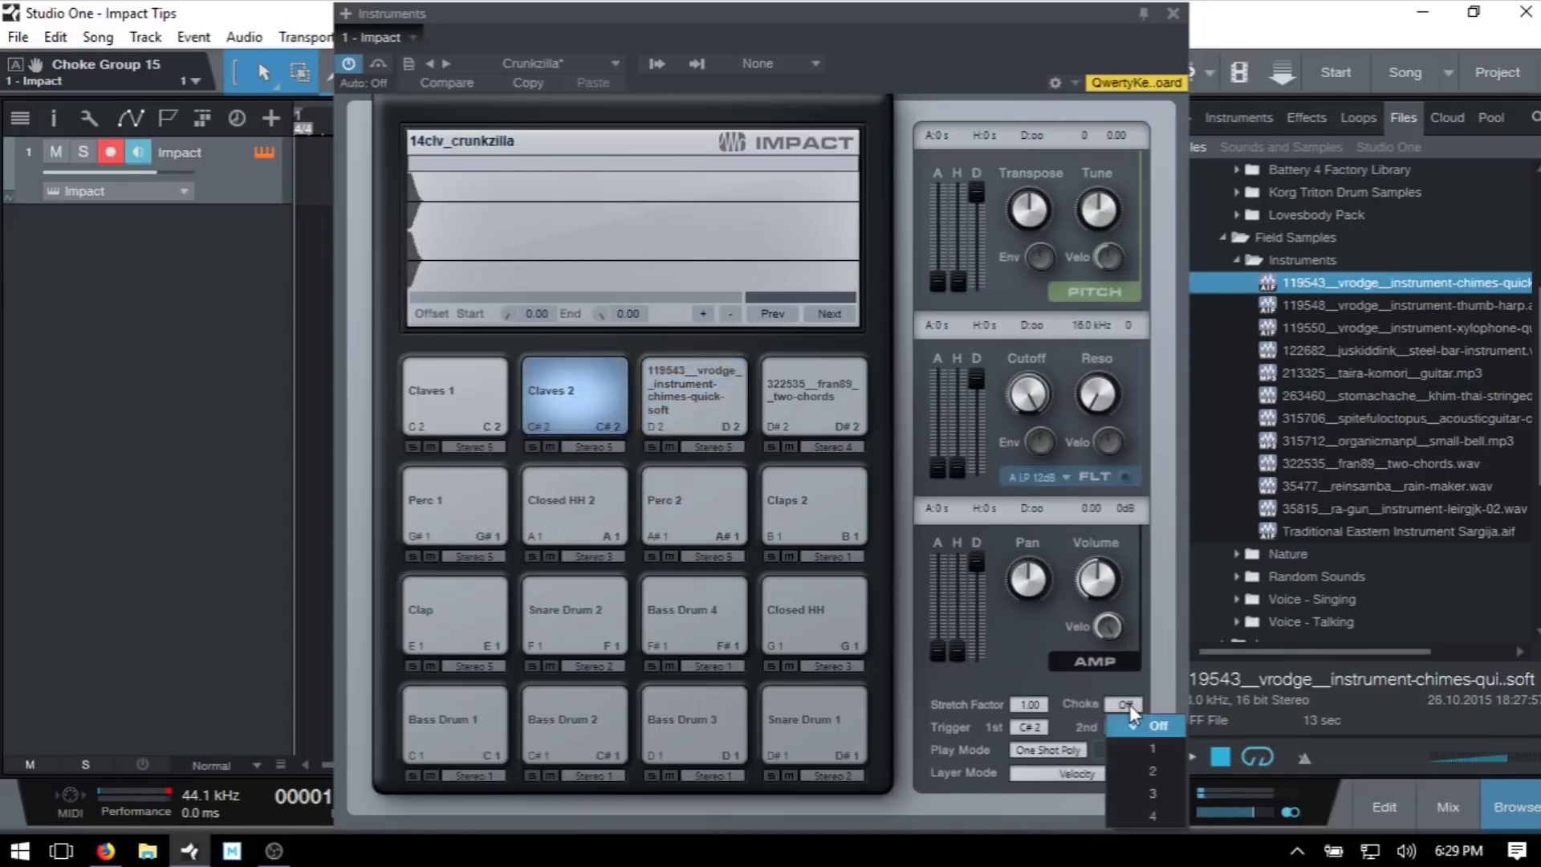
{"action": "left_click", "coordinate": [1144, 752]}
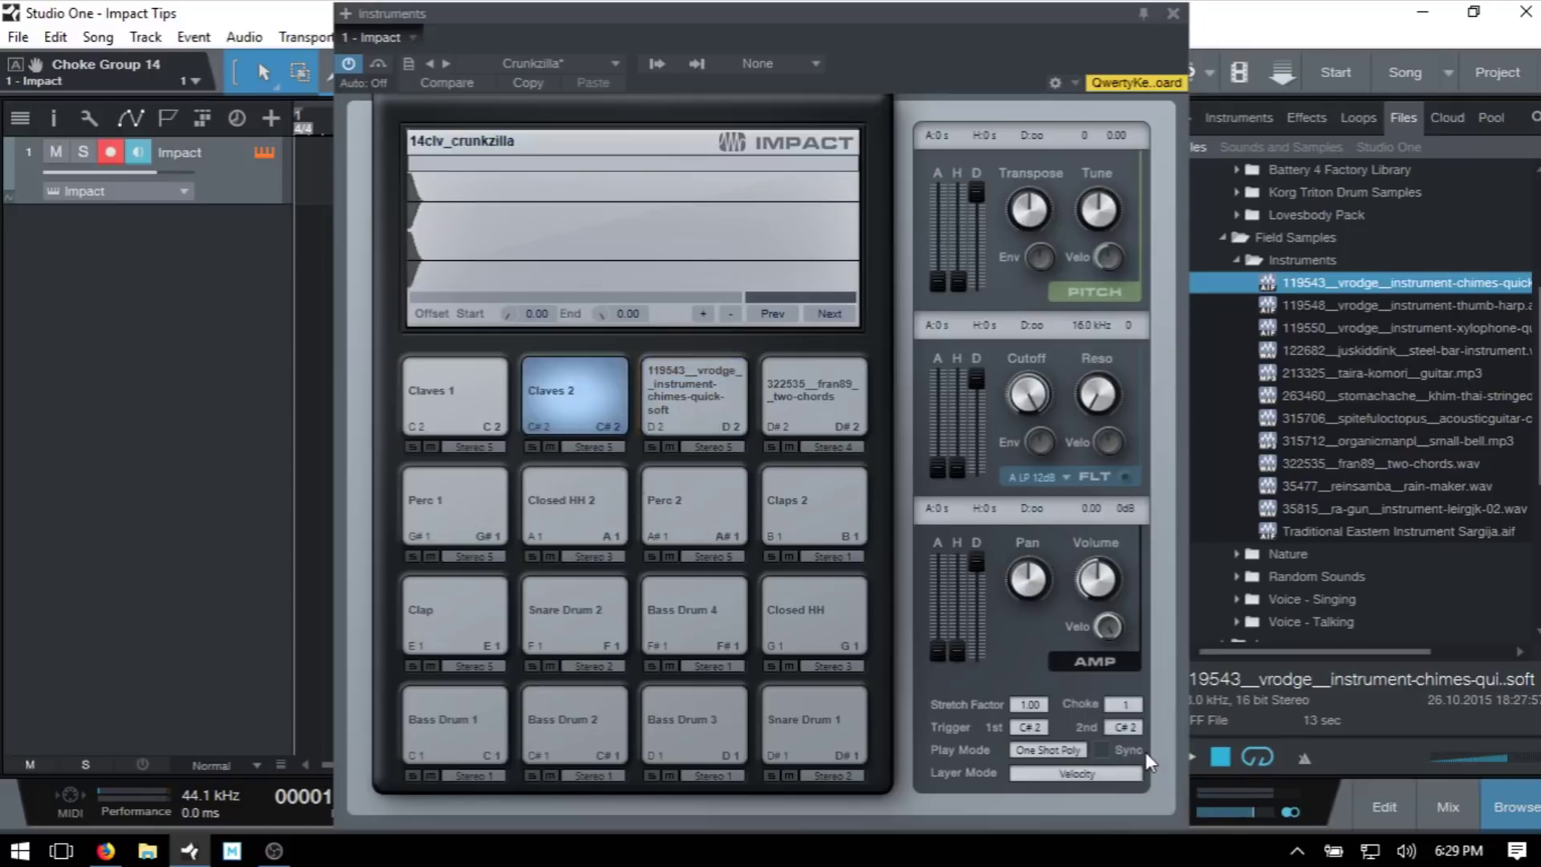
{"action": "left_click", "coordinate": [684, 381]}
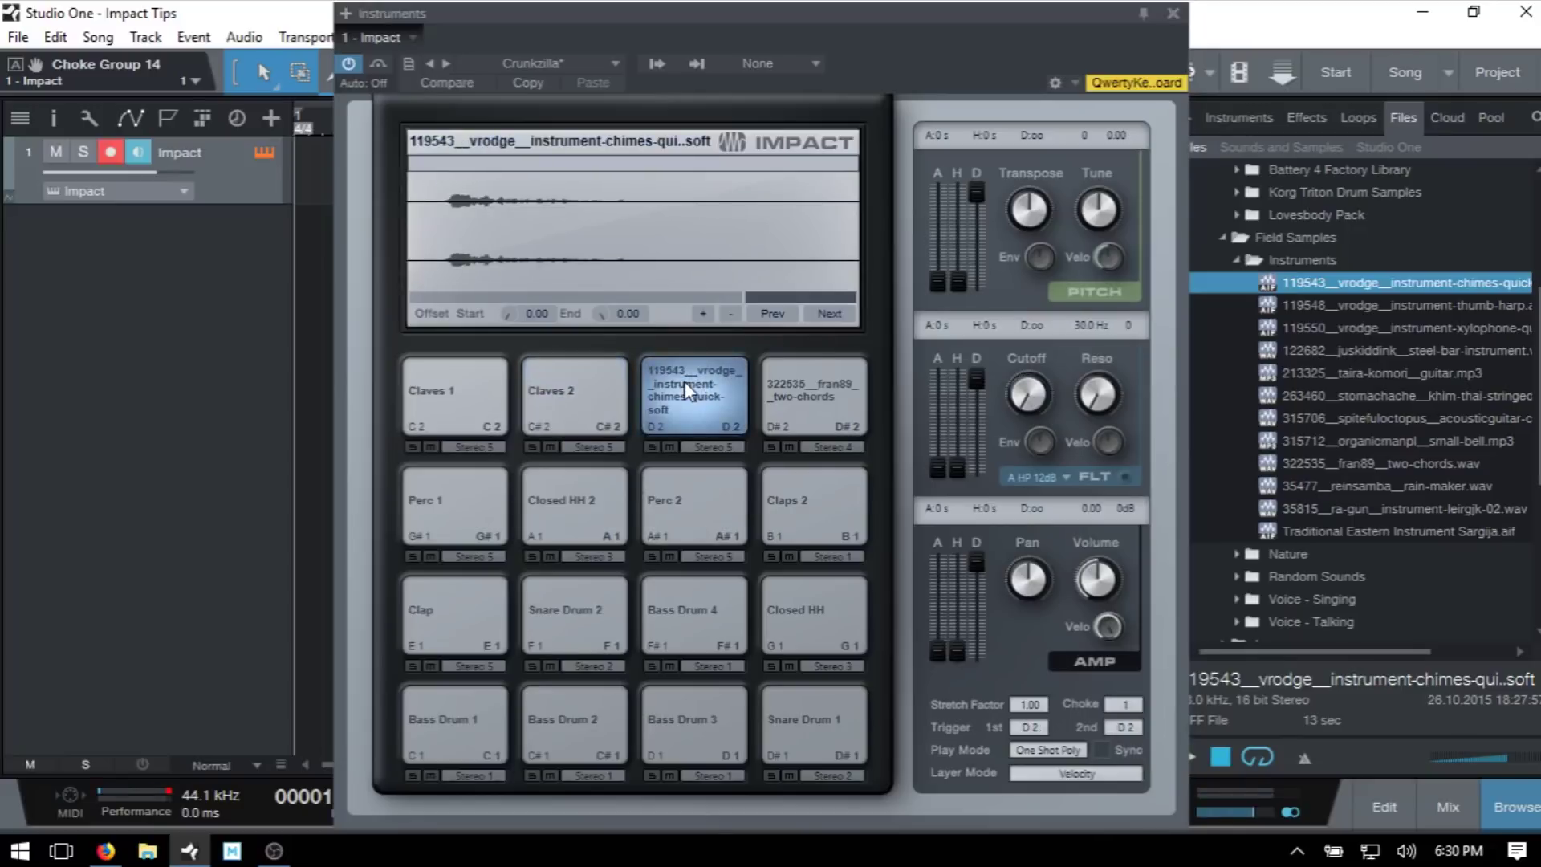
{"action": "left_click", "coordinate": [567, 385]}
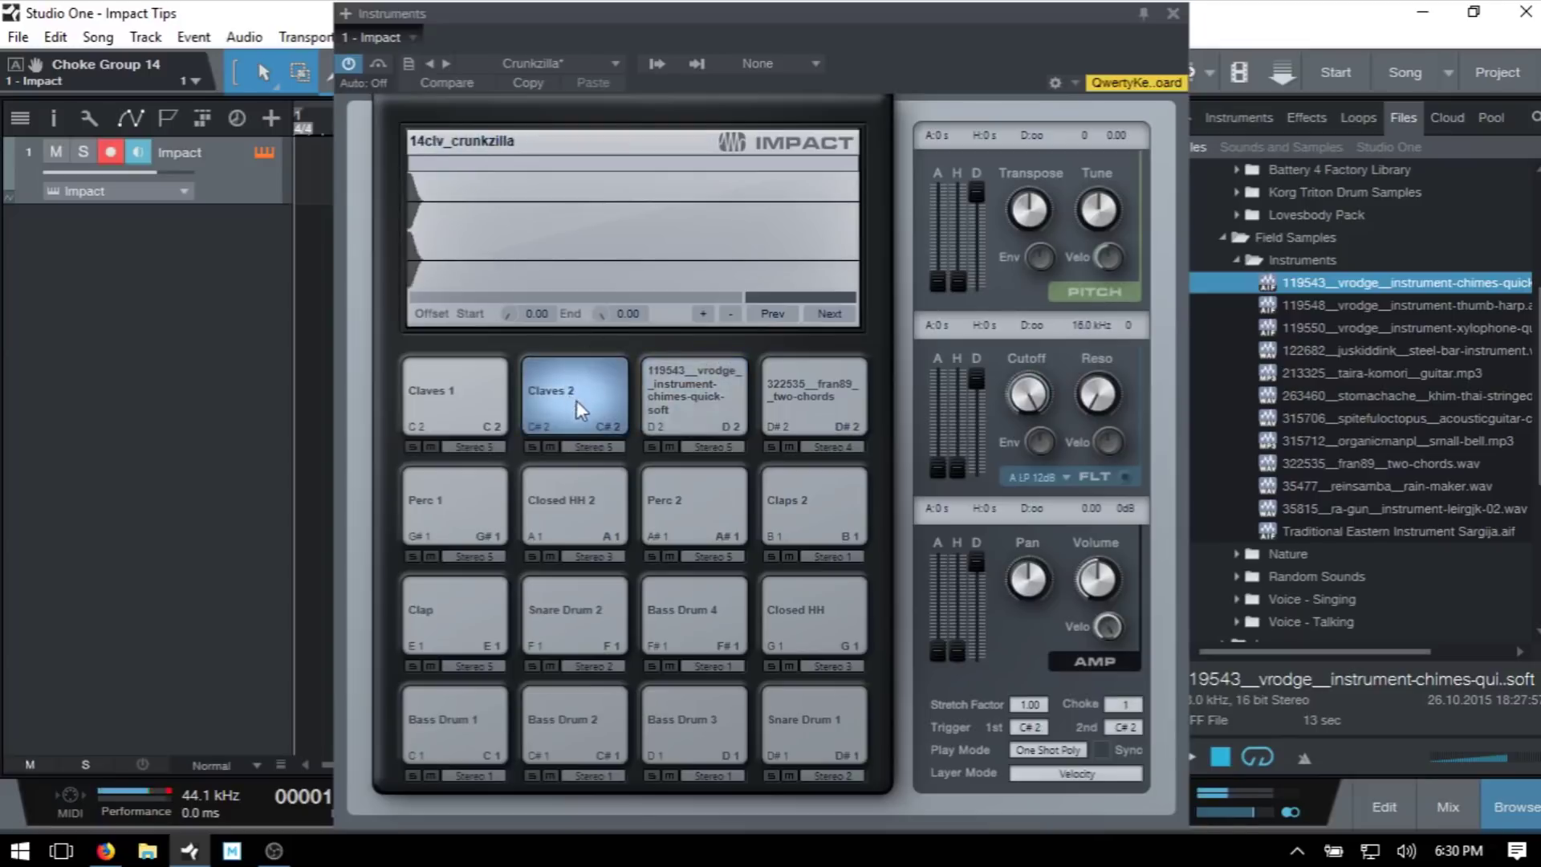
{"action": "left_click", "coordinate": [676, 392]}
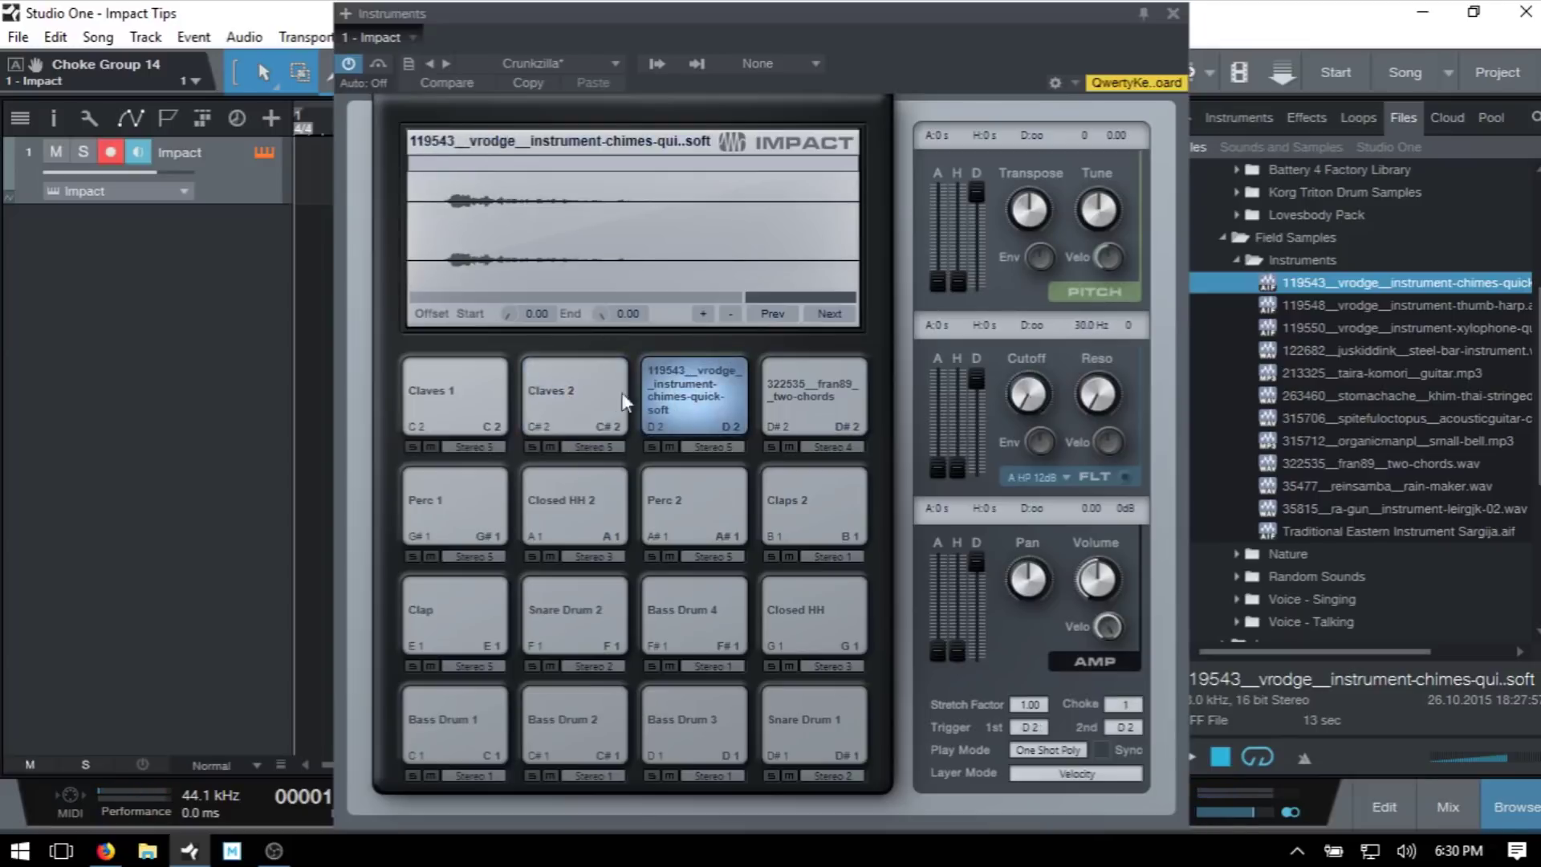
{"action": "left_click", "coordinate": [563, 385]}
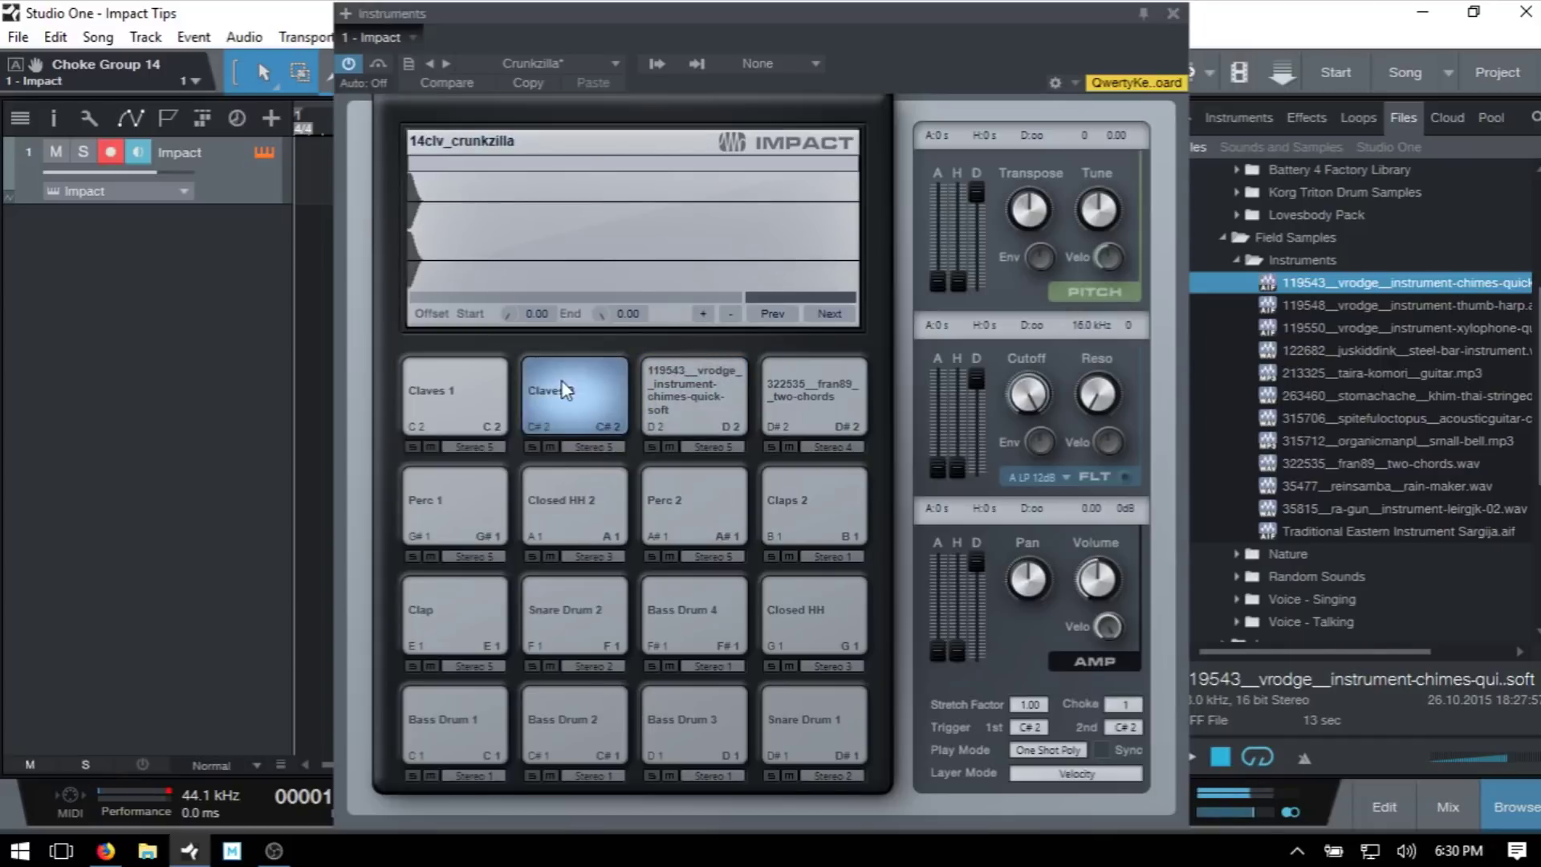
Turn off the Claves 2 pad's choke assignment and play the Bass Drum 4 pad
{"action": "left_click", "coordinate": [1129, 704]}
{"action": "left_click", "coordinate": [1143, 728]}
{"action": "left_click", "coordinate": [684, 596]}
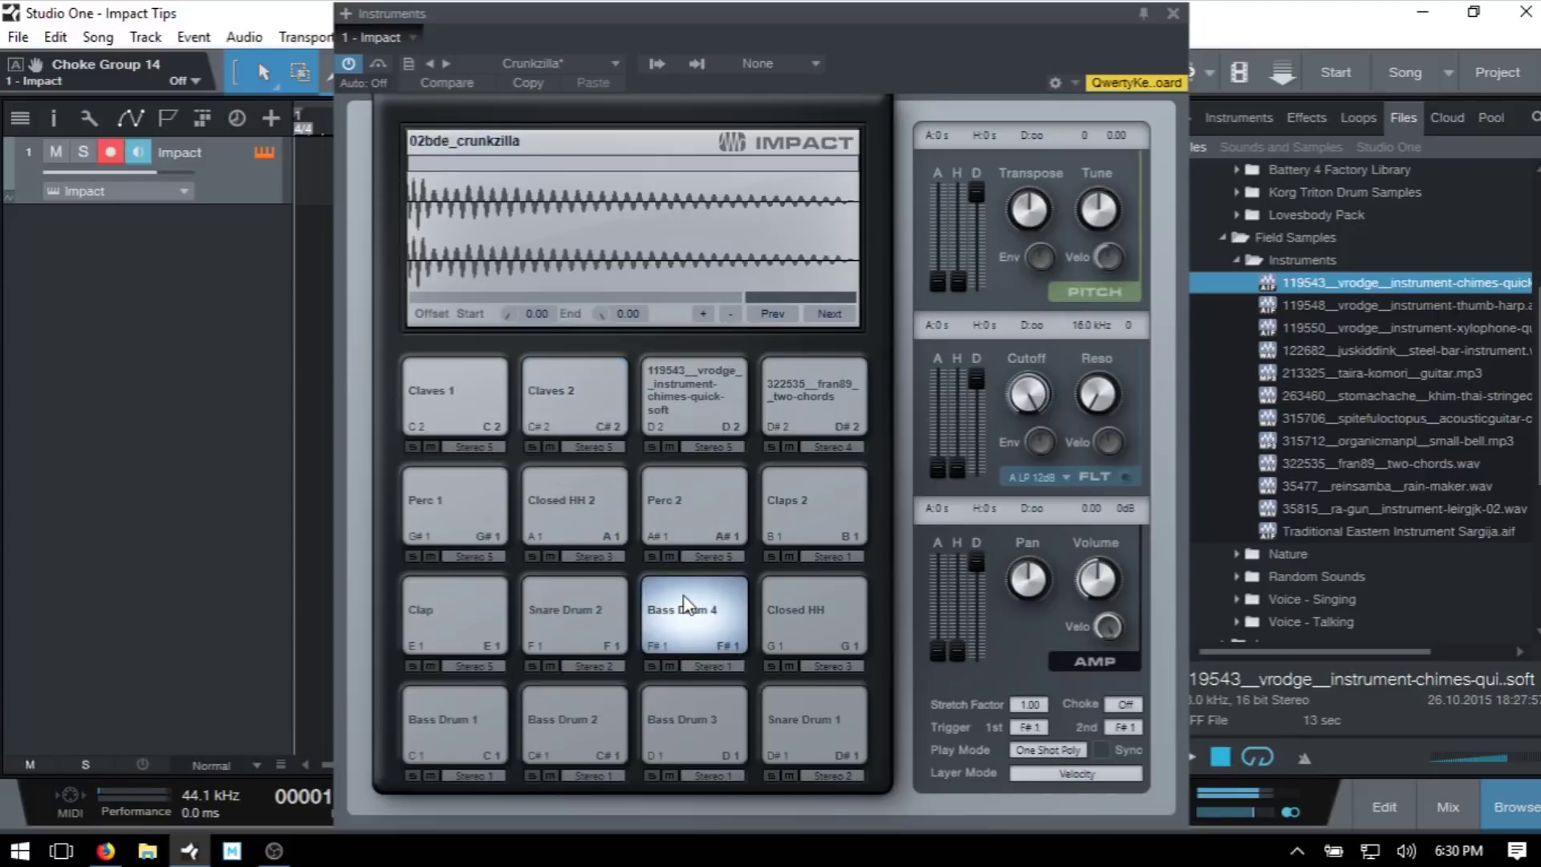
Audition the two-chords pad, set its play mode to One Shot Mono, and trigger it again repeatedly
{"action": "left_click", "coordinate": [818, 389]}
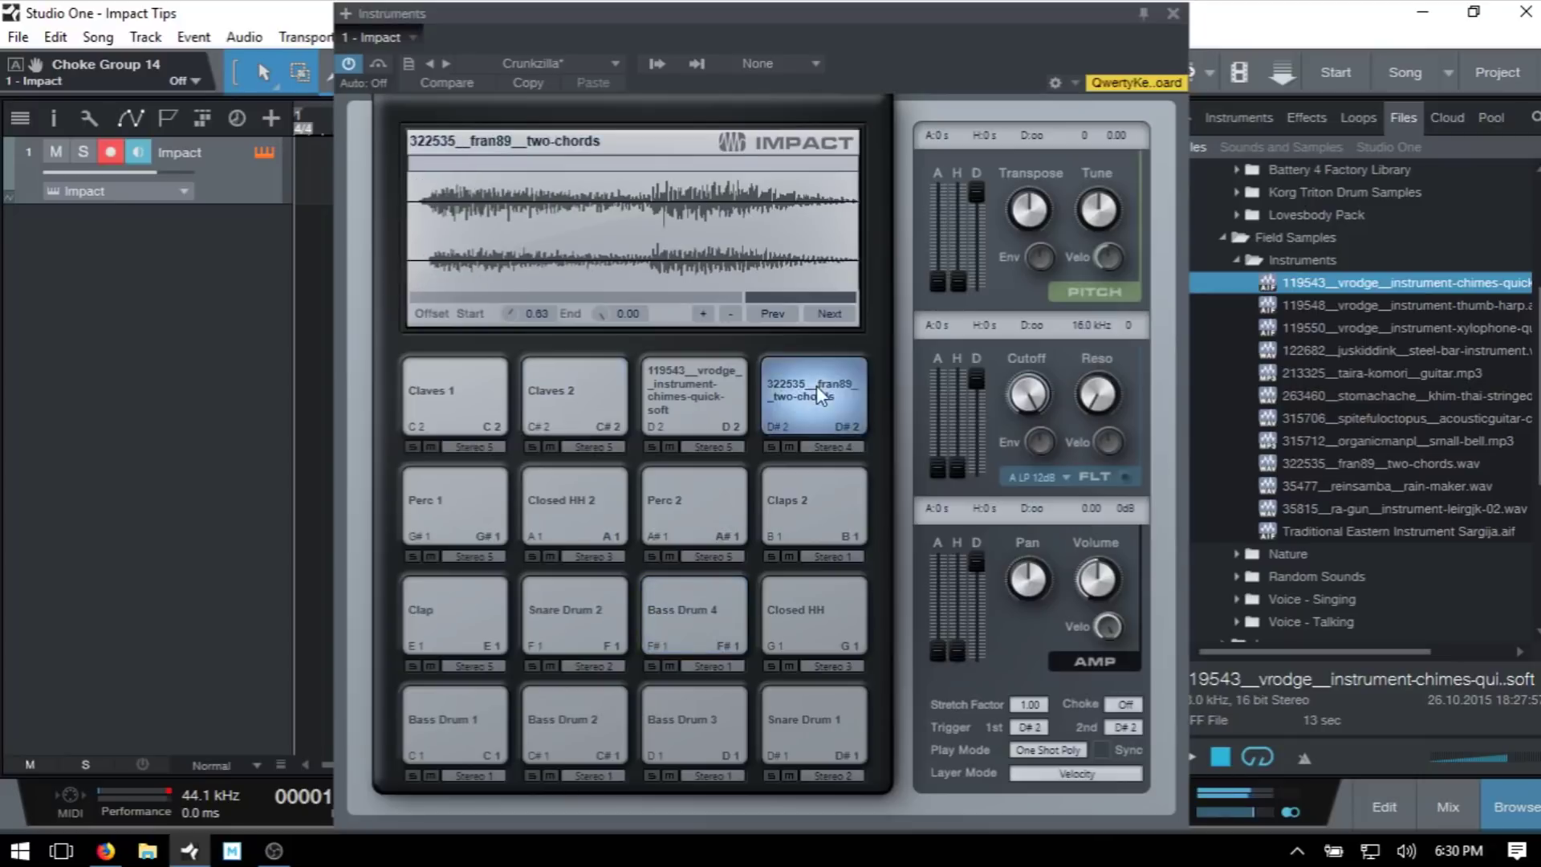
{"action": "left_click", "coordinate": [816, 386]}
{"action": "left_click", "coordinate": [843, 392]}
{"action": "left_click", "coordinate": [1044, 751]}
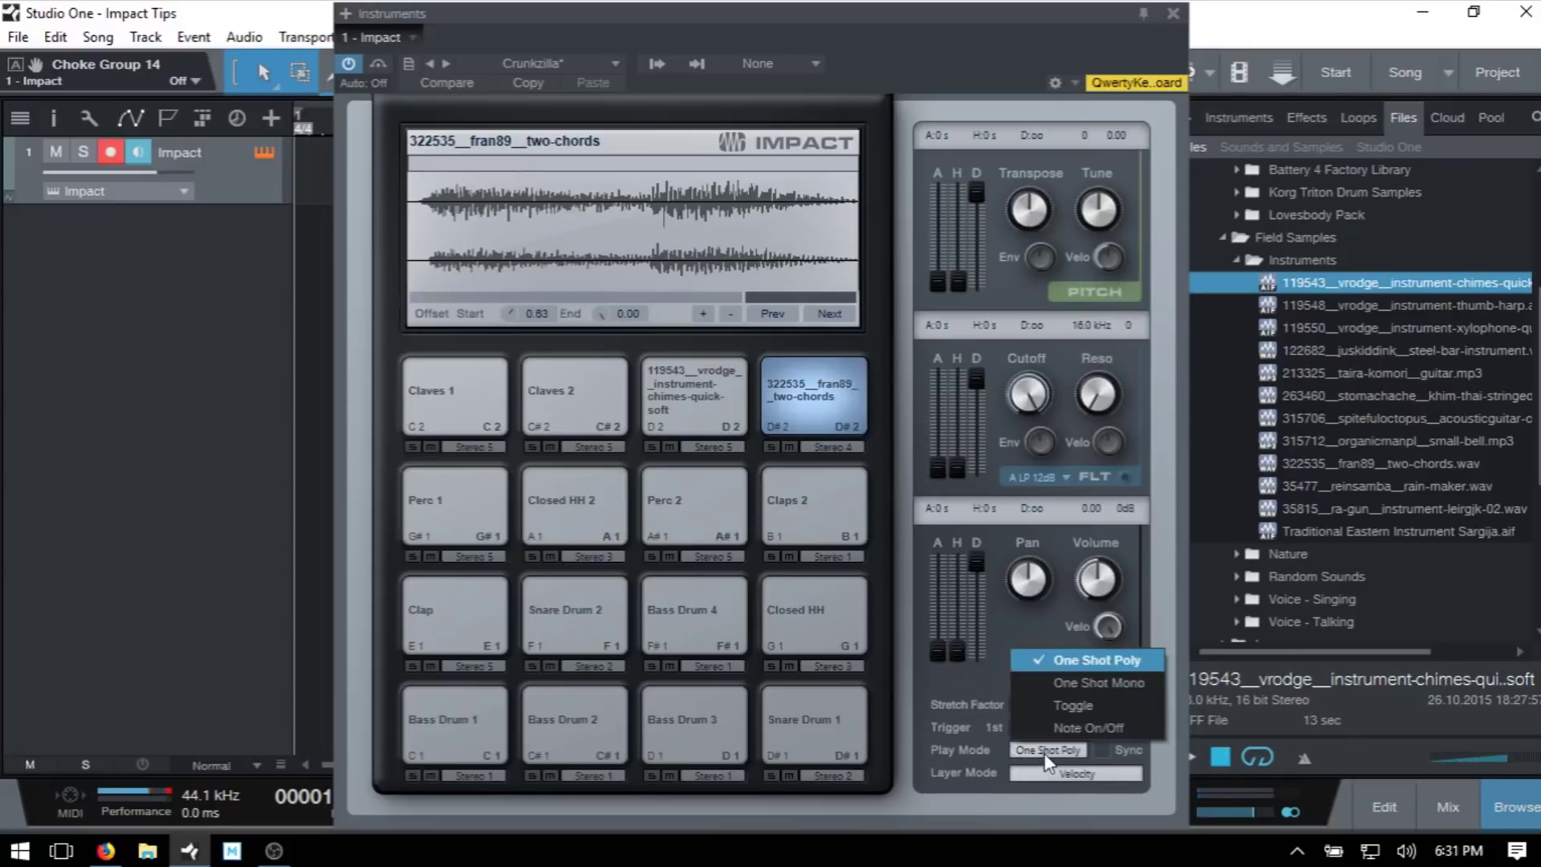
{"action": "left_click", "coordinate": [1094, 682]}
{"action": "left_click", "coordinate": [812, 393]}
{"action": "left_click", "coordinate": [814, 390]}
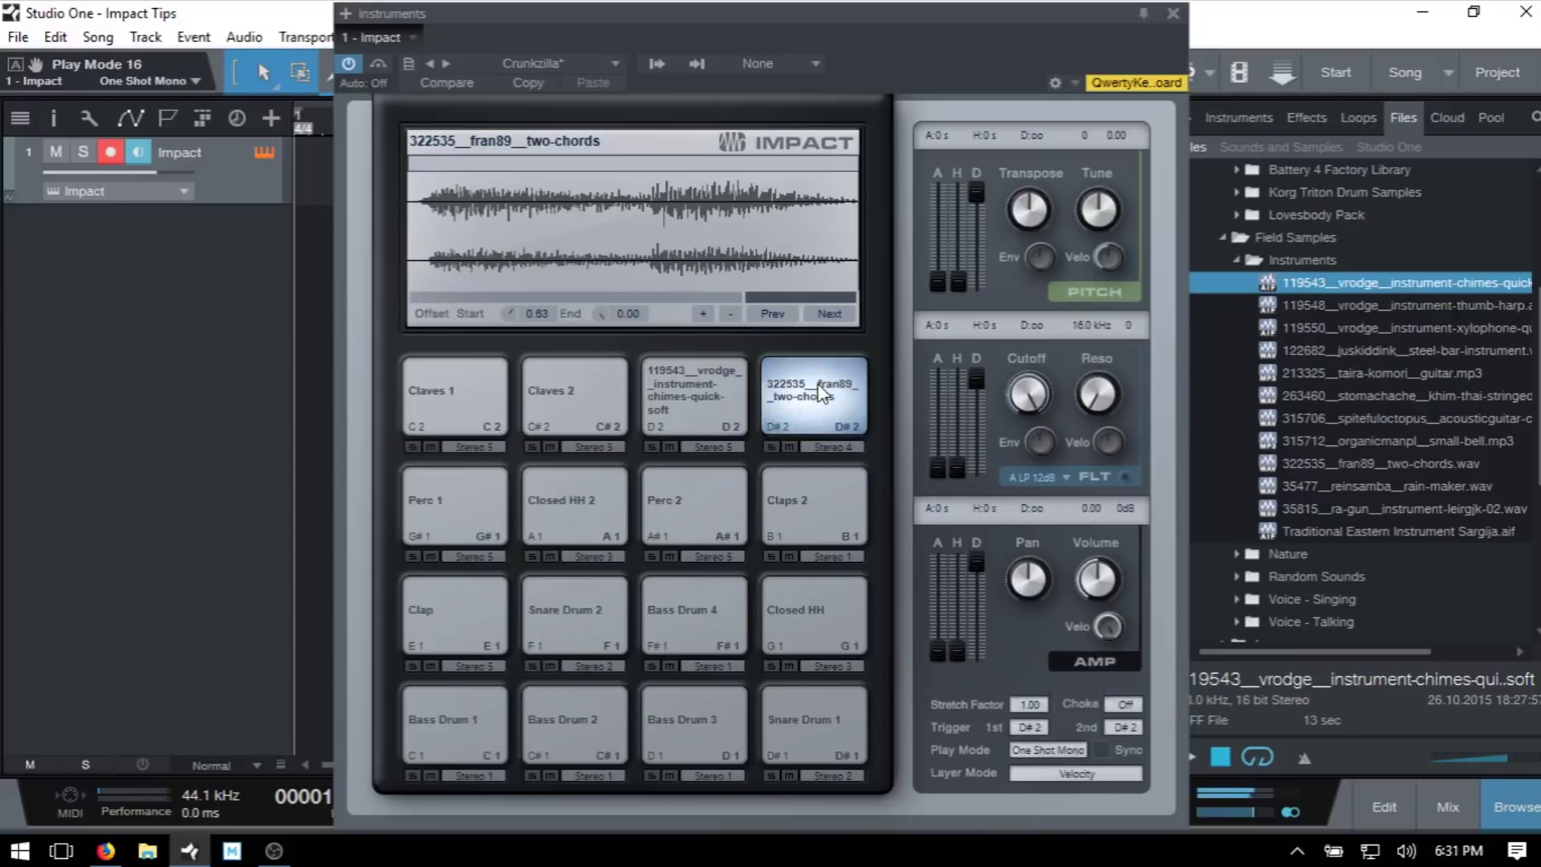
{"action": "left_click", "coordinate": [818, 386]}
{"action": "left_click", "coordinate": [817, 385]}
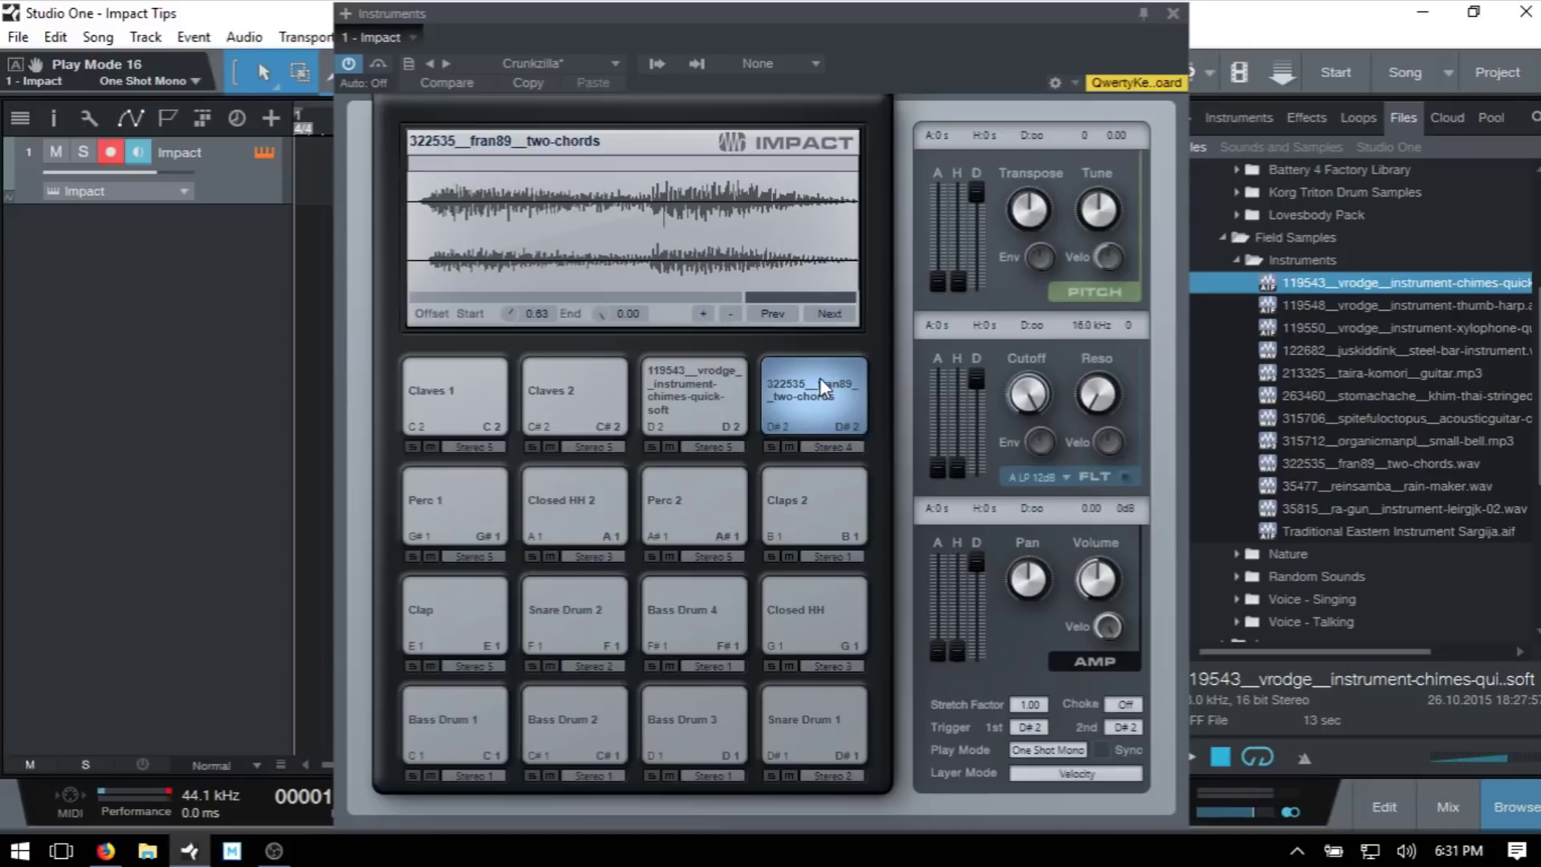
Try the two-chords pad in Toggle play mode, and change its play mode to Note On/Off
{"action": "left_click", "coordinate": [1049, 751]}
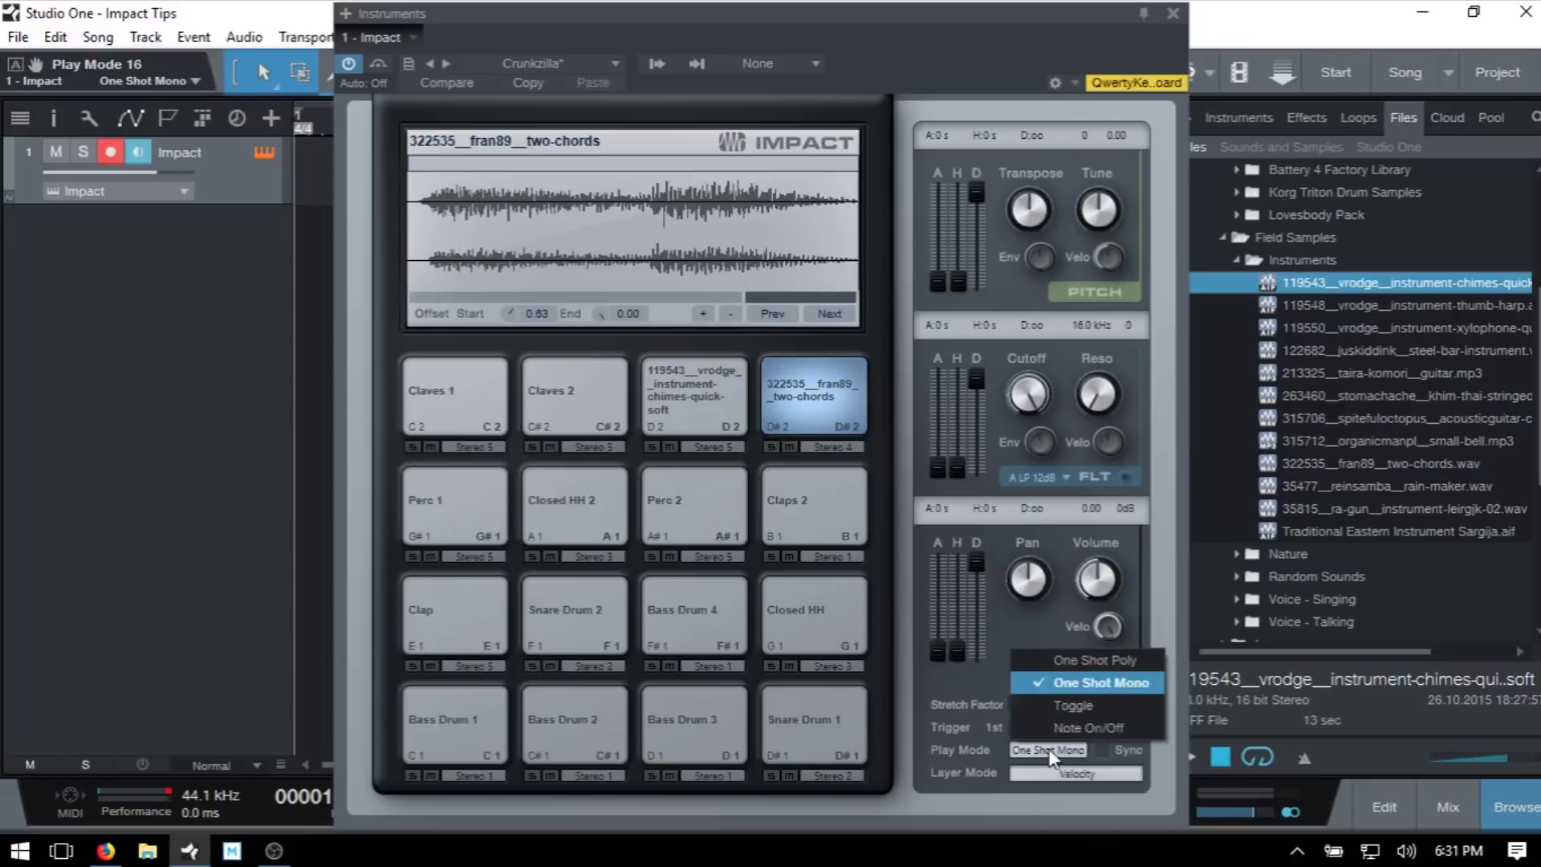
{"action": "left_click", "coordinate": [1057, 706]}
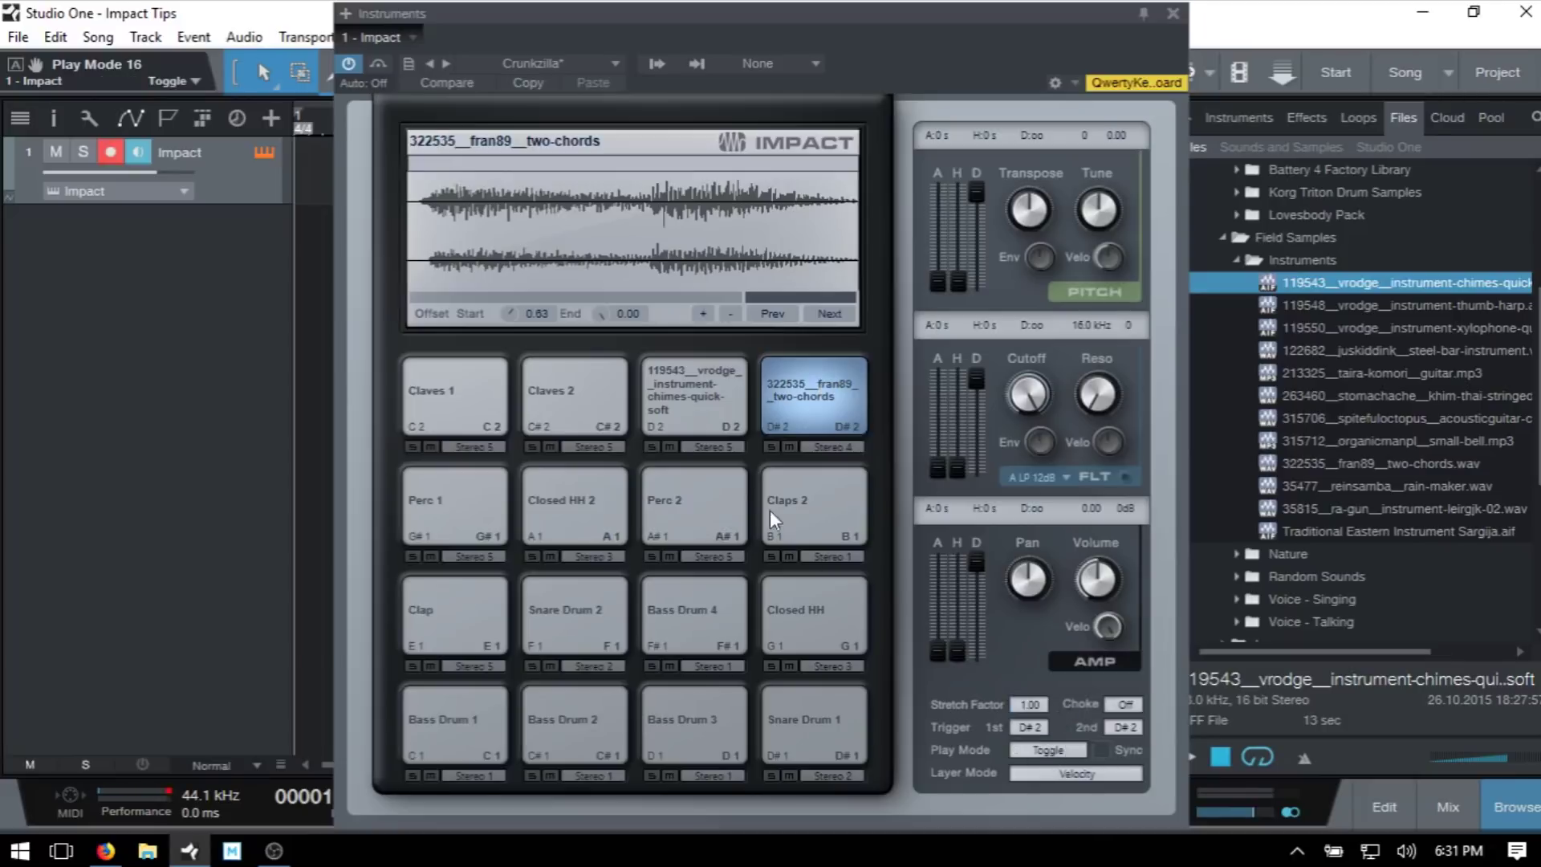
{"action": "left_click", "coordinate": [795, 390]}
{"action": "left_click", "coordinate": [1045, 749]}
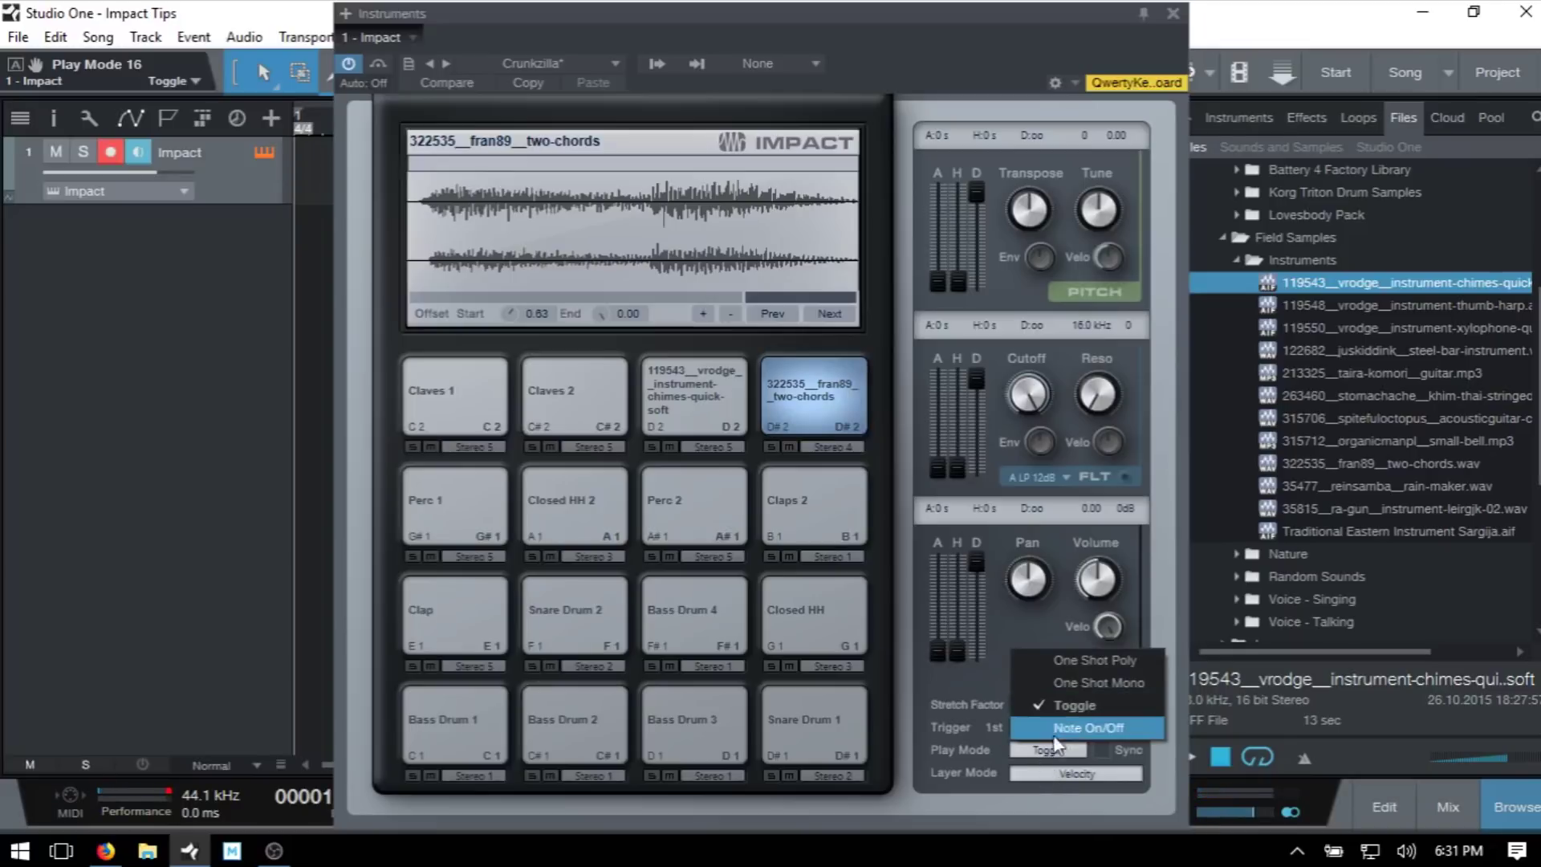
{"action": "left_click", "coordinate": [1080, 728]}
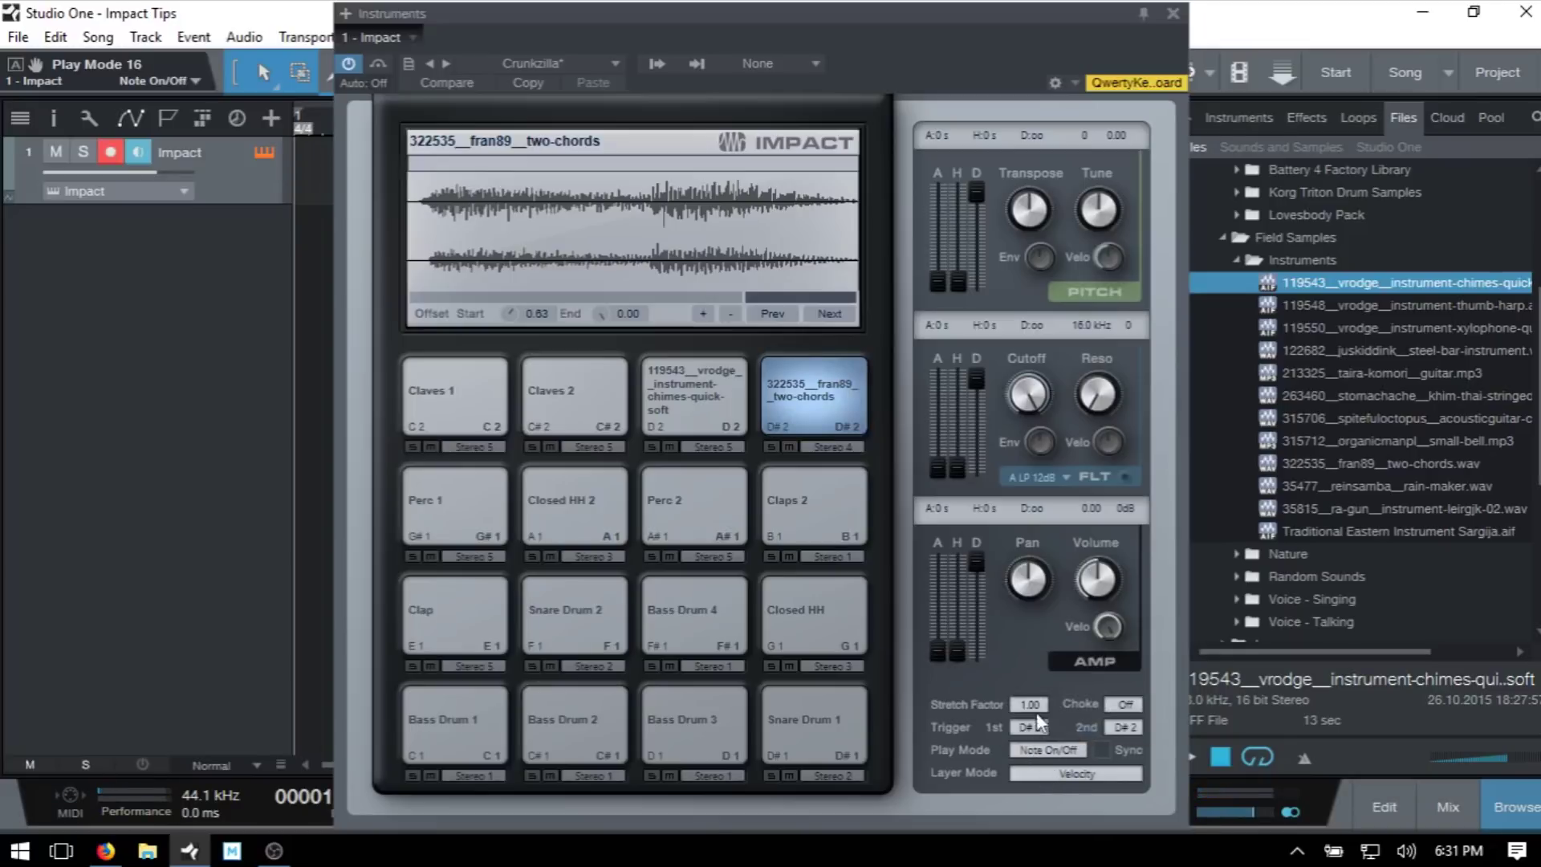
Select the Claps 2 pad and preview the crisp-snare-1 sample from the Korg Triton Drum Samples folder
{"action": "left_click", "coordinate": [812, 504]}
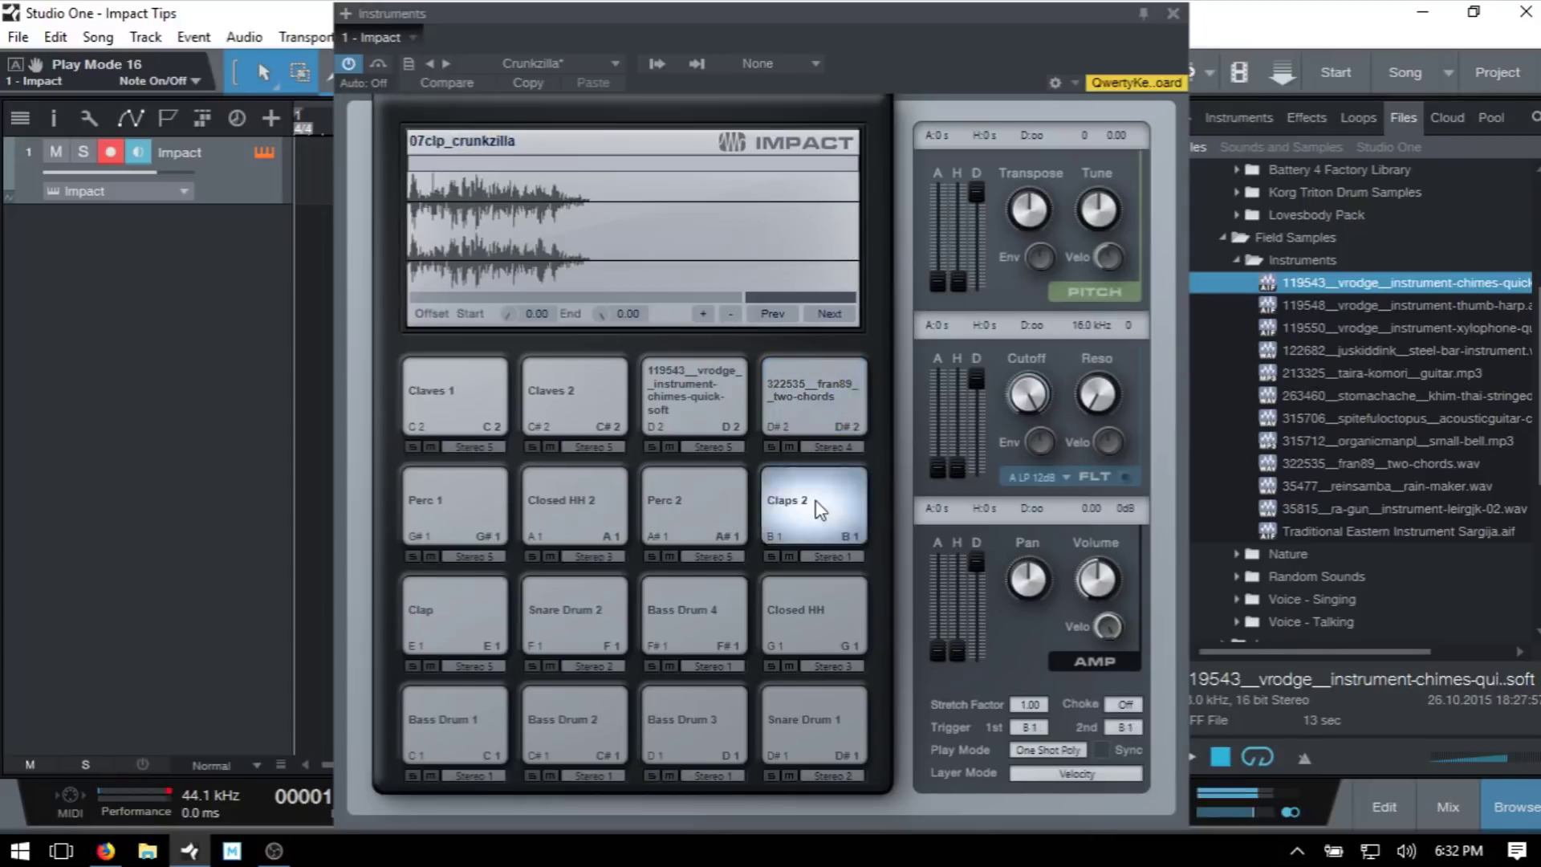
{"action": "scroll", "coordinate": [1467, 325], "scroll_direction": "up", "scroll_amount": 1}
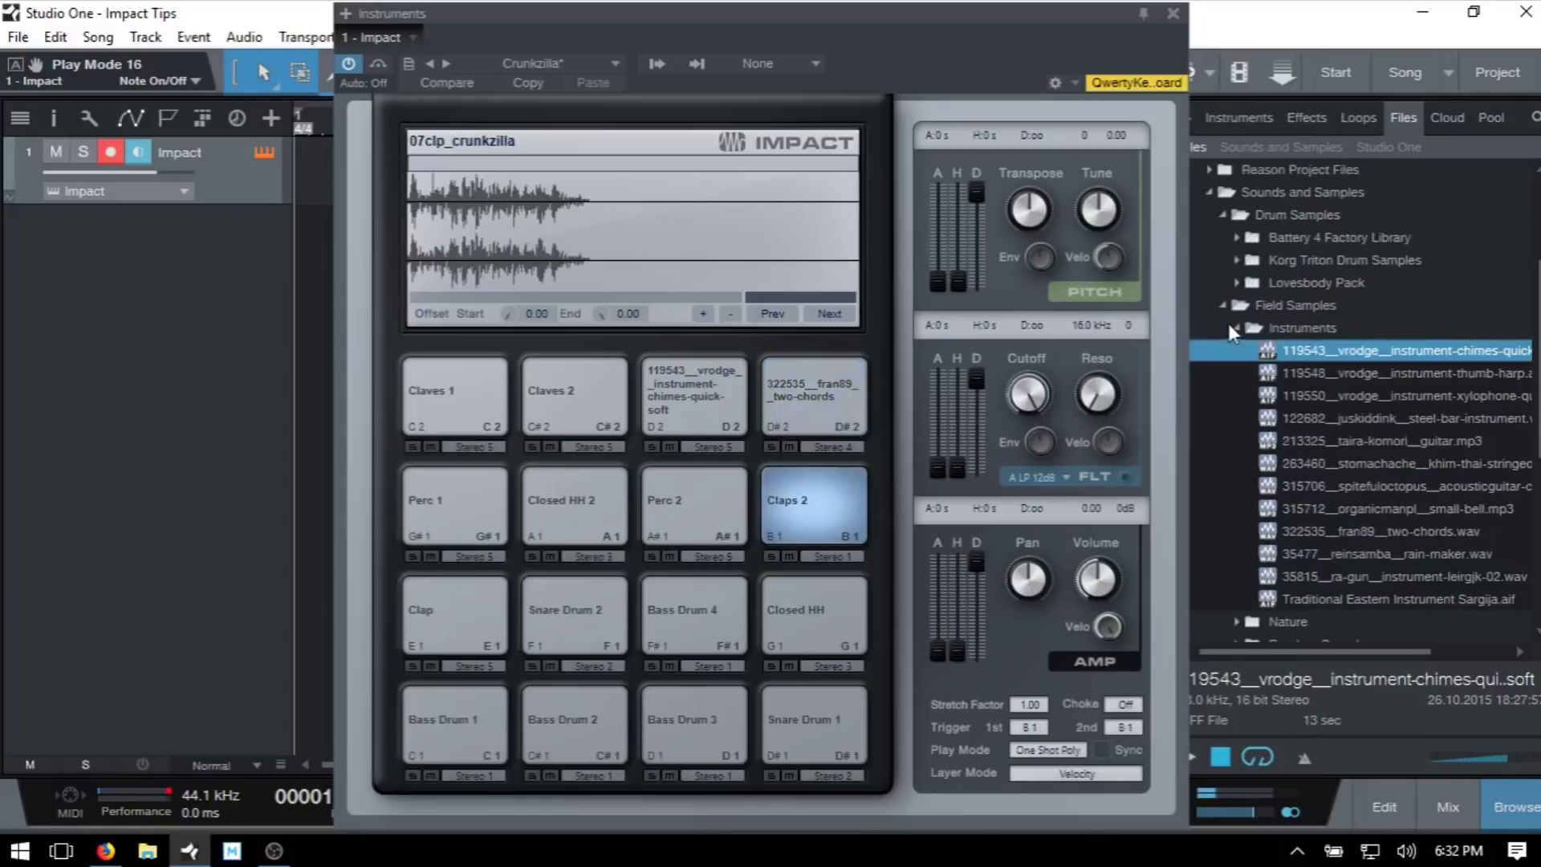
{"action": "left_click", "coordinate": [1235, 327]}
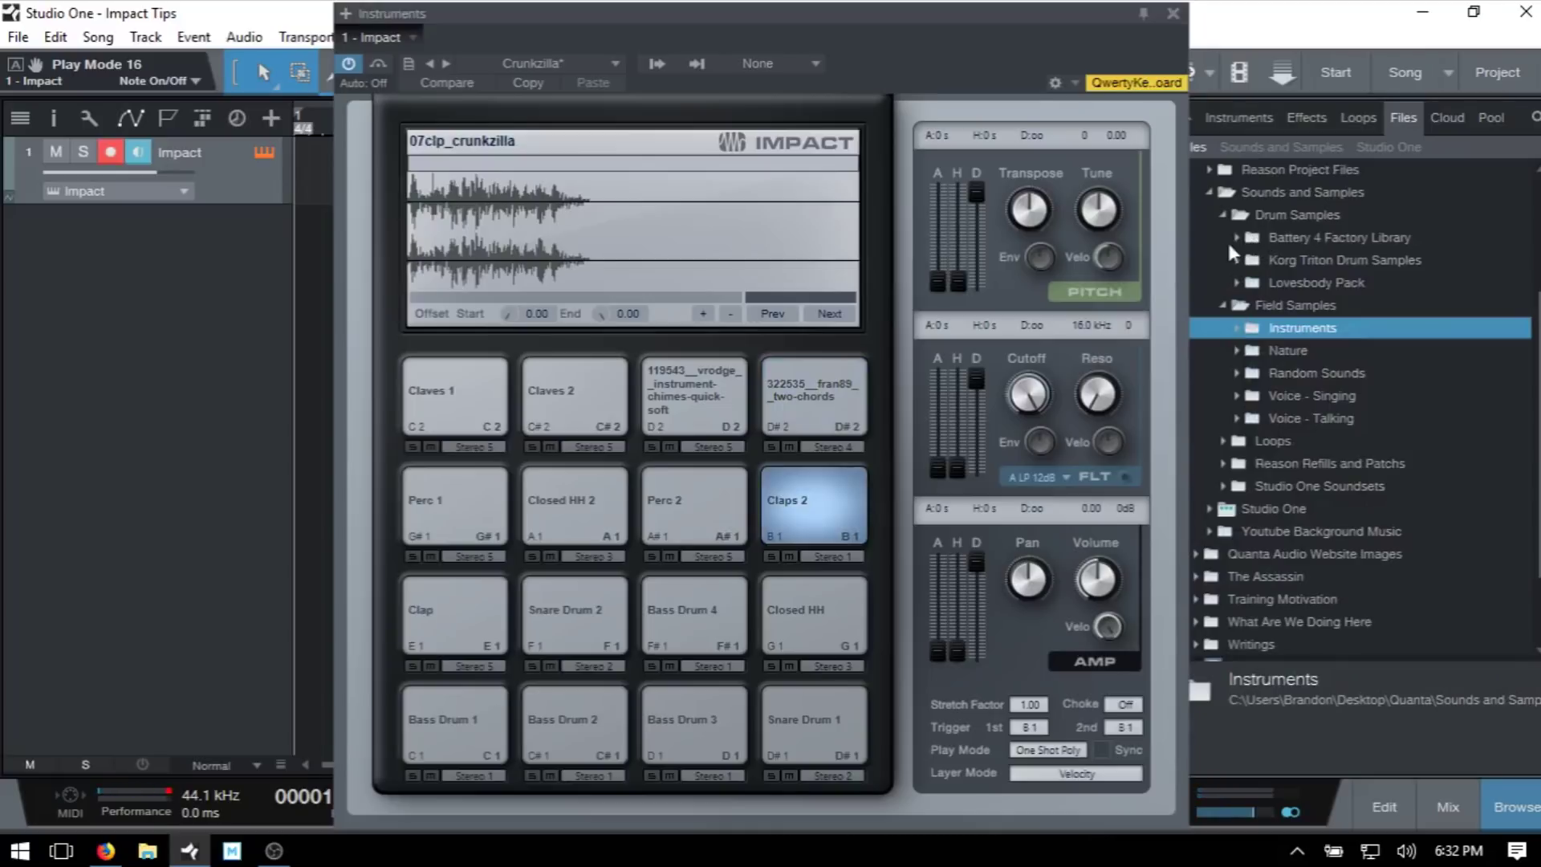
{"action": "left_click", "coordinate": [1235, 260]}
{"action": "left_click", "coordinate": [1356, 284]}
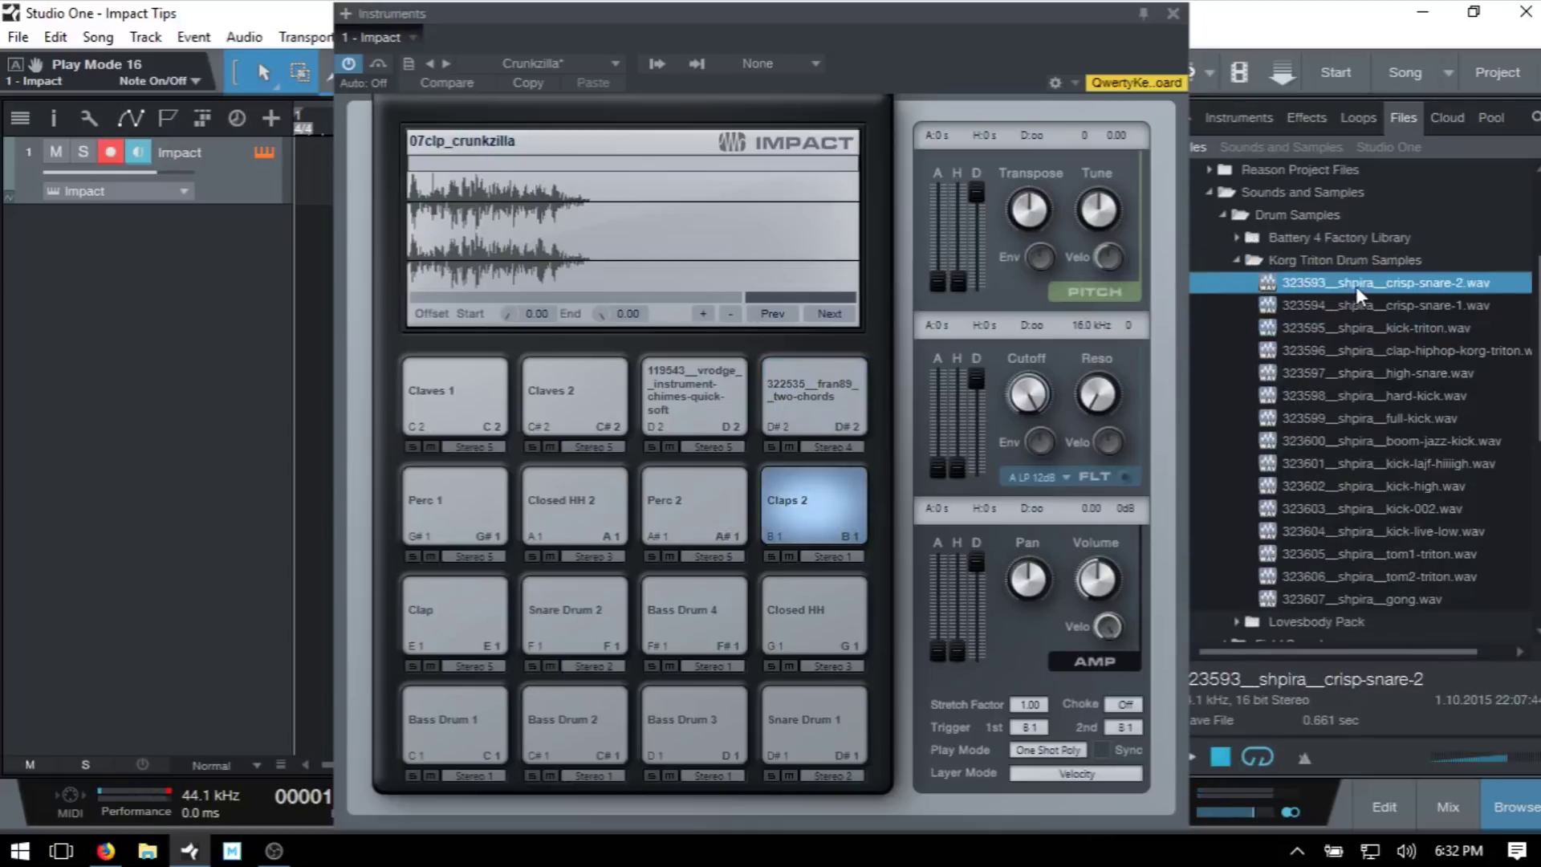
{"action": "left_click", "coordinate": [1380, 309]}
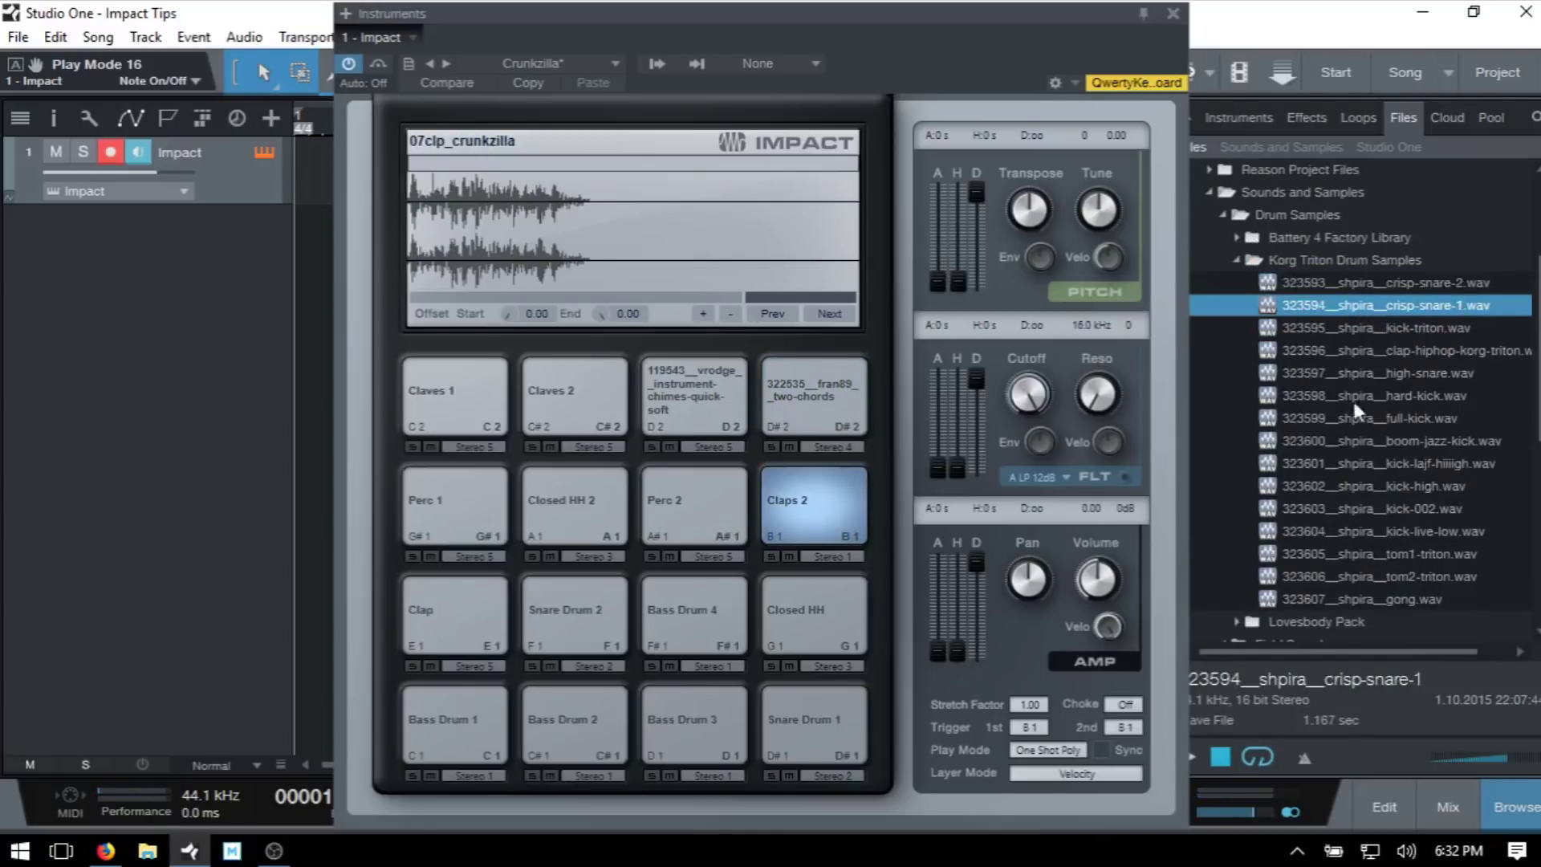
{"action": "left_click", "coordinate": [1198, 751]}
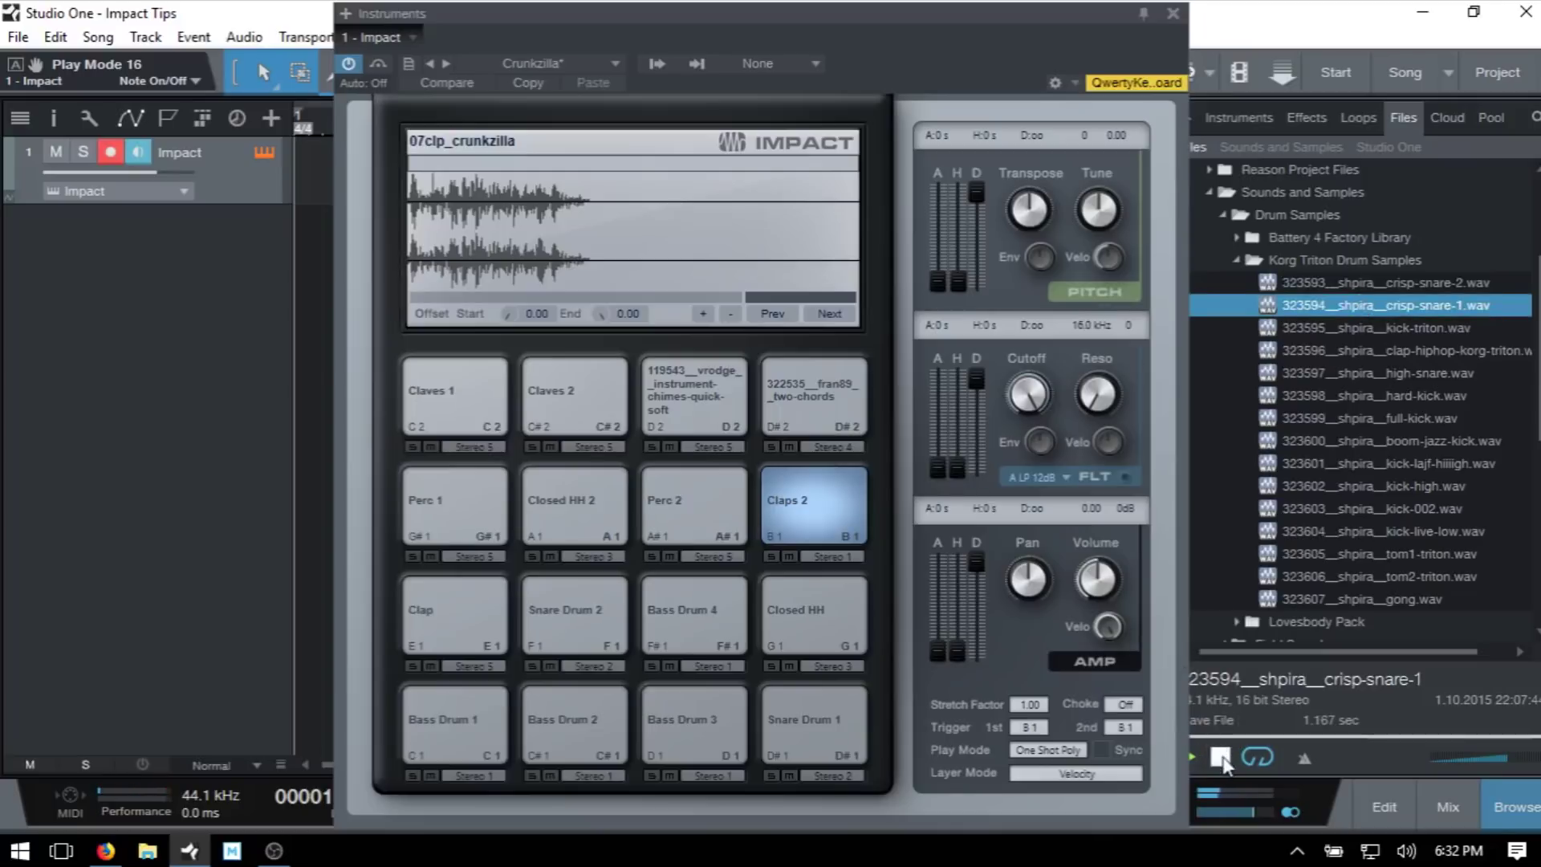
Add the crisp-snare-1 sample as a second layer on the Claps 2 pad and view each layer's waveform
{"action": "left_click", "coordinate": [820, 503]}
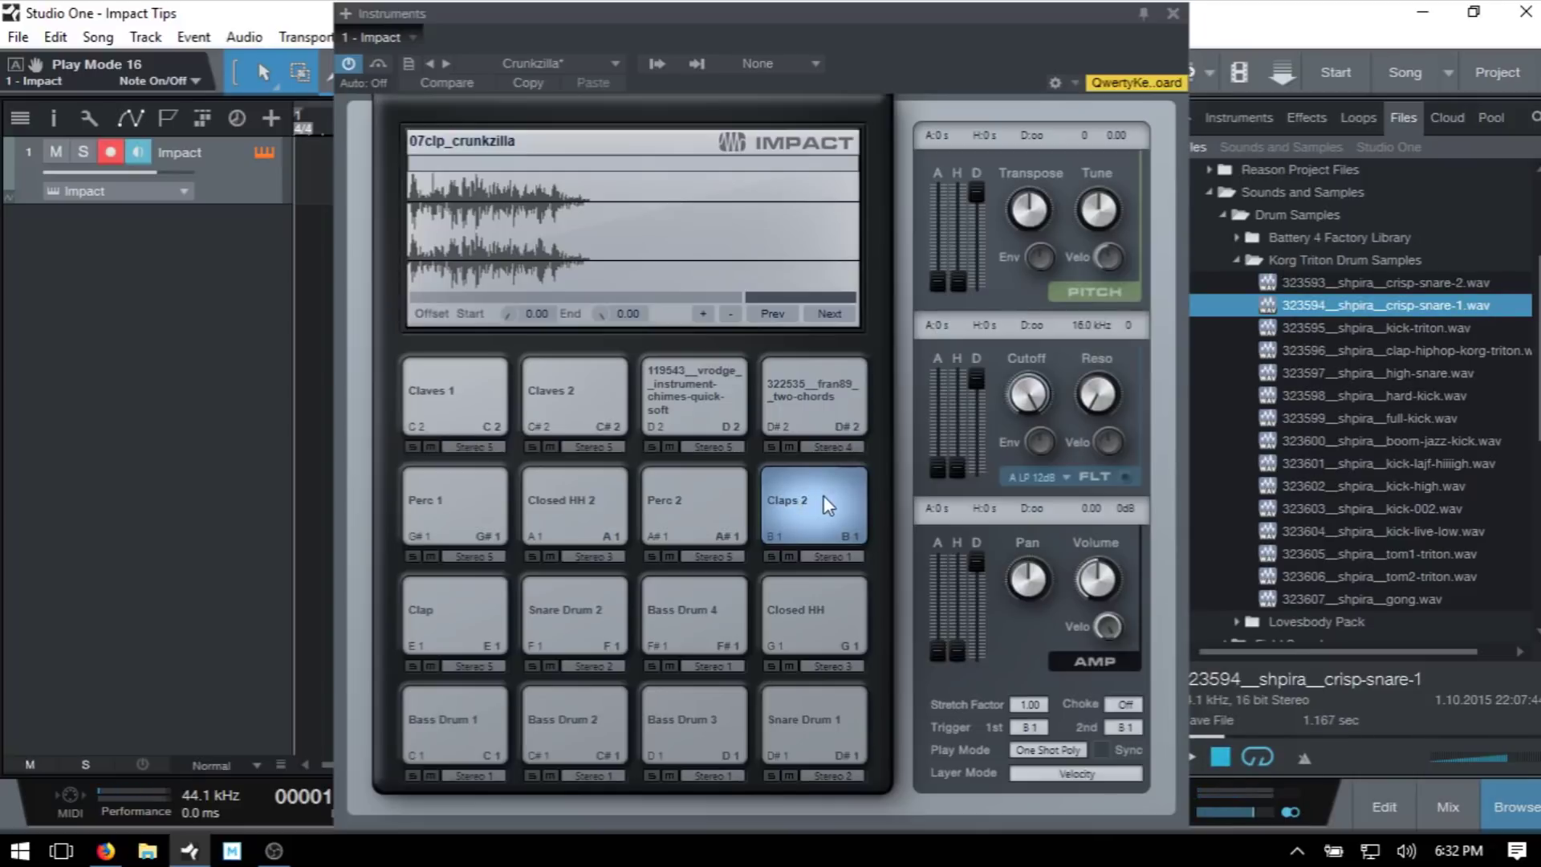
{"action": "left_click", "coordinate": [1400, 306]}
{"action": "left_click_drag", "start_coordinate": [1408, 305], "coordinate": [841, 494]}
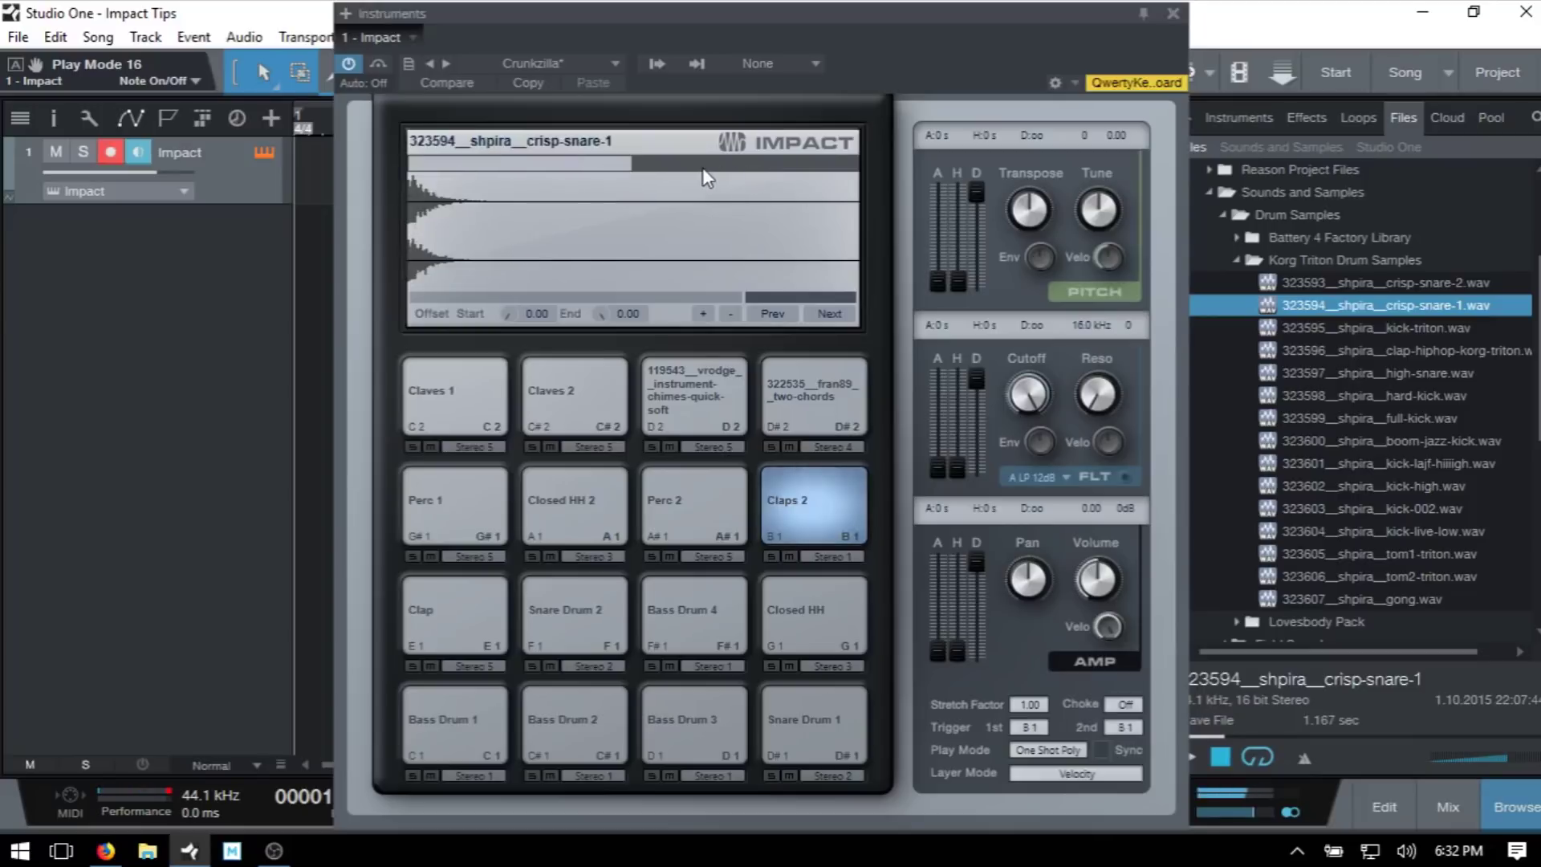
{"action": "left_click", "coordinate": [495, 161]}
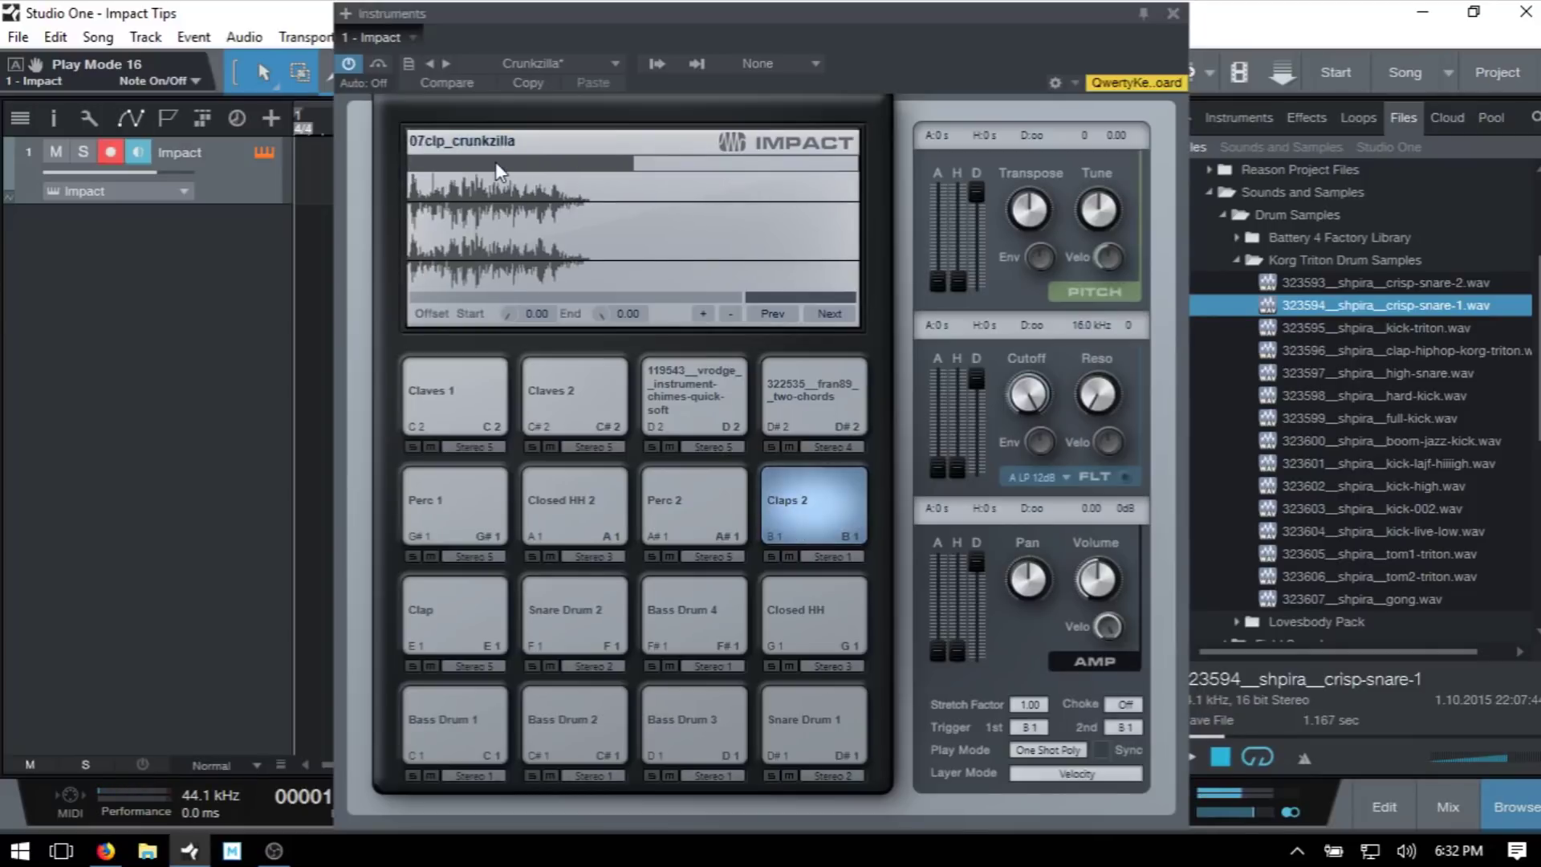
{"action": "left_click", "coordinate": [724, 163]}
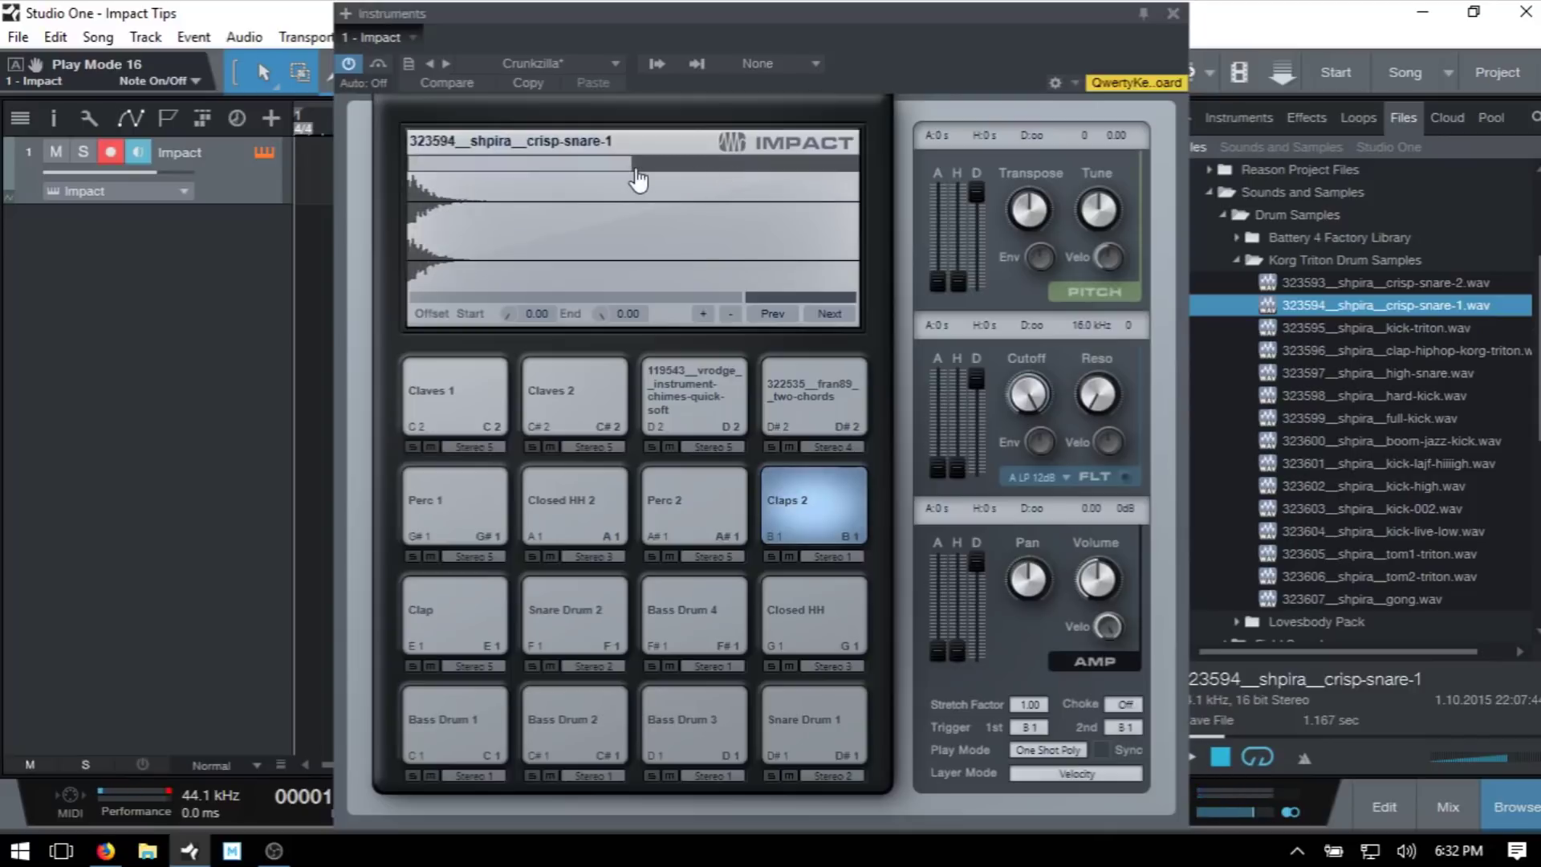
Play the Claps 2 pad repeatedly to compare its two velocity layers
{"action": "mouse_move", "coordinate": [635, 181]}
{"action": "left_mouse_down"}
{"action": "mouse_move", "coordinate": [690, 181]}
{"action": "mouse_move", "coordinate": [614, 176]}
{"action": "mouse_move", "coordinate": [685, 175]}
{"action": "mouse_move", "coordinate": [640, 173]}
{"action": "left_mouse_up"}
{"action": "key", "text": "u"}
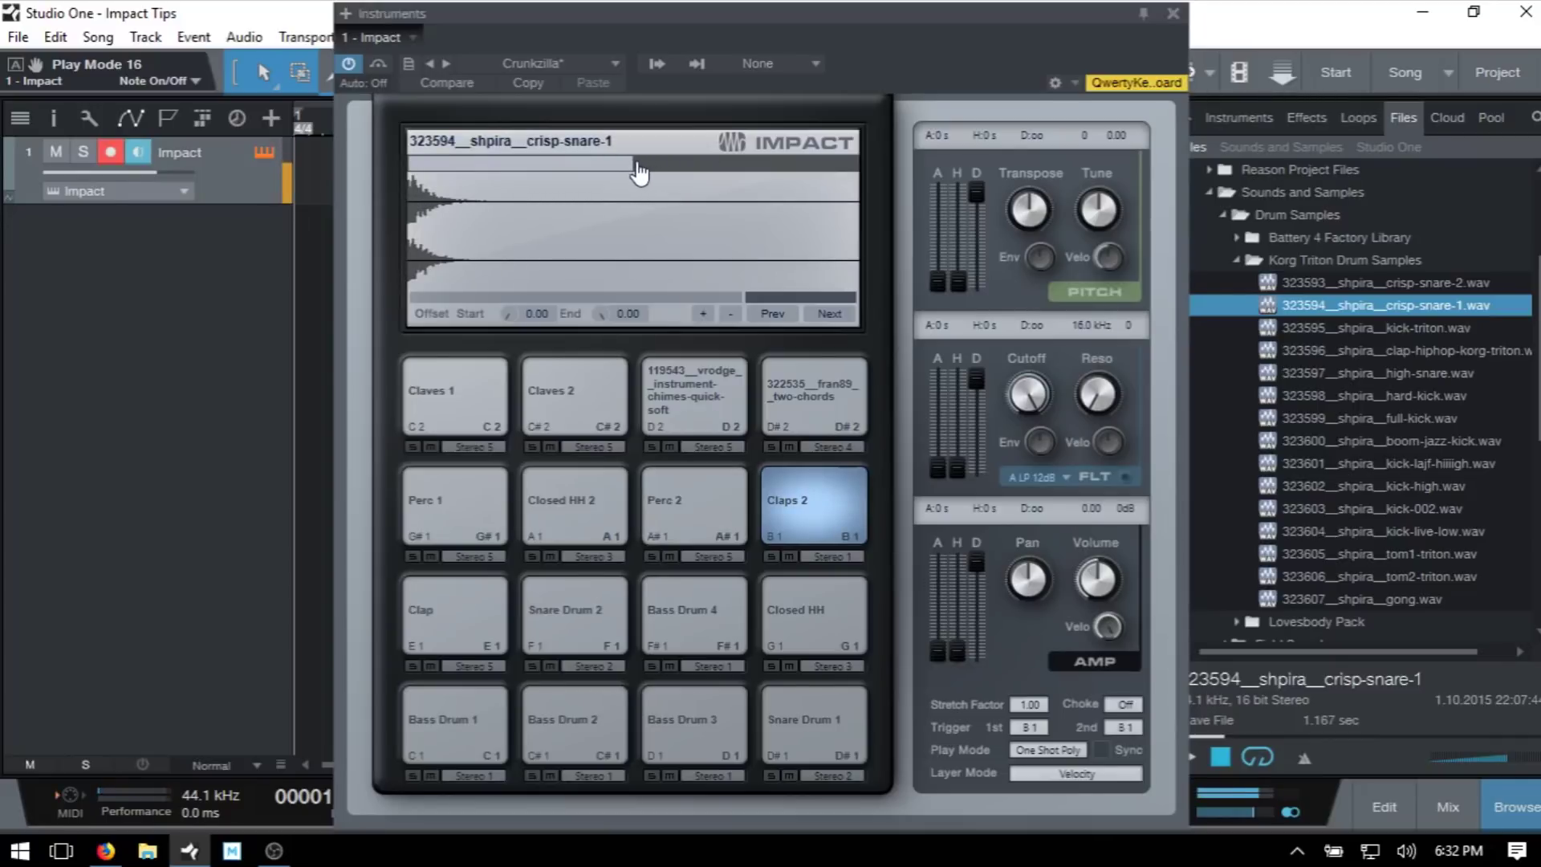
{"action": "key", "text": "j"}
{"action": "key", "text": "j"}
{"action": "key", "text": "j"}
{"action": "key", "text": "j"}
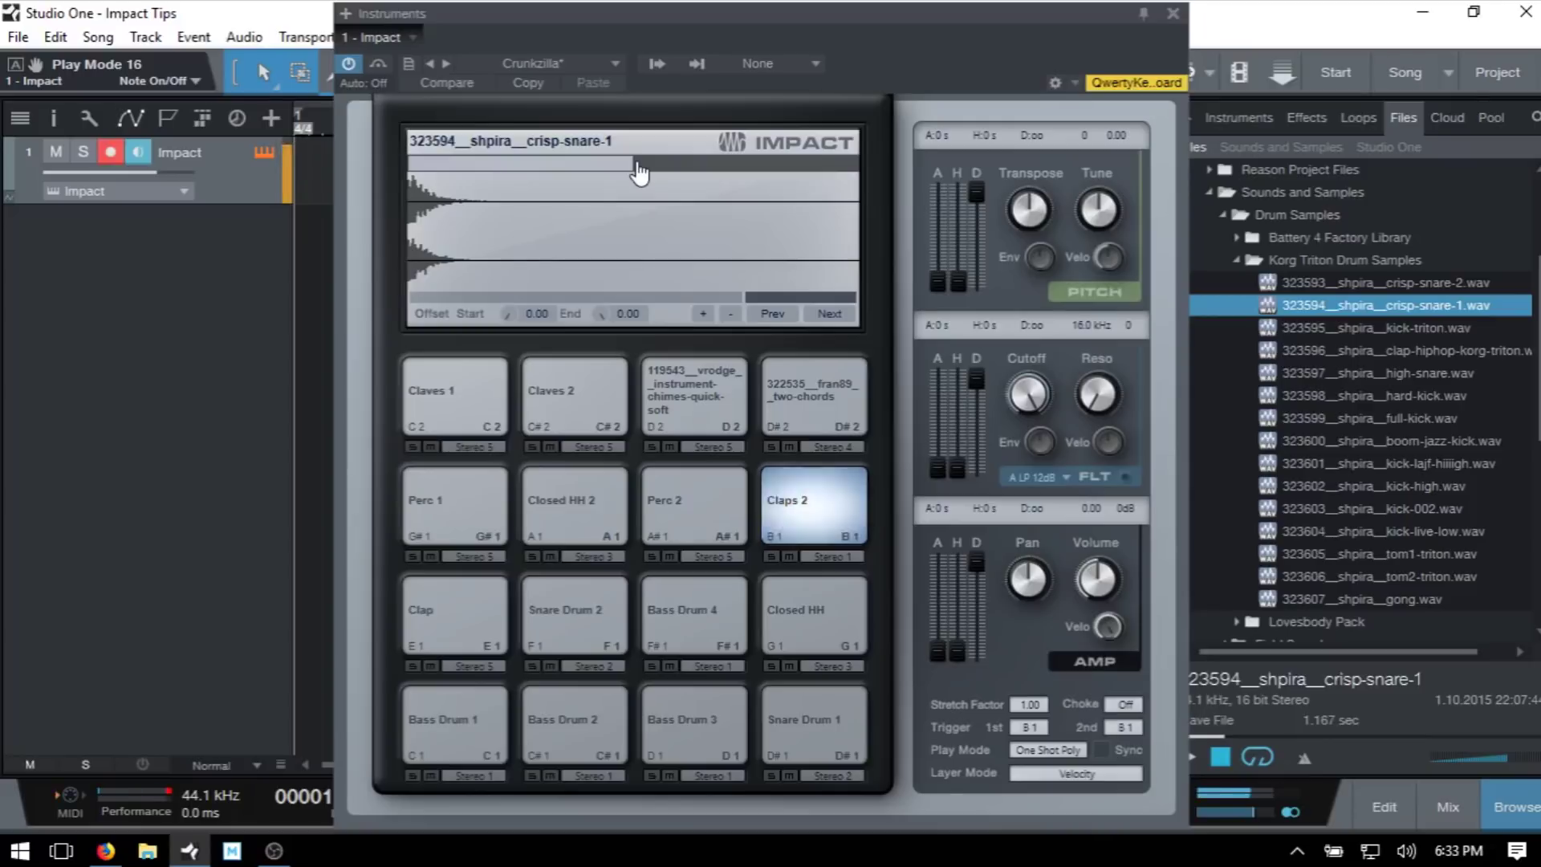
{"action": "key", "text": "j"}
{"action": "key", "text": "j"}
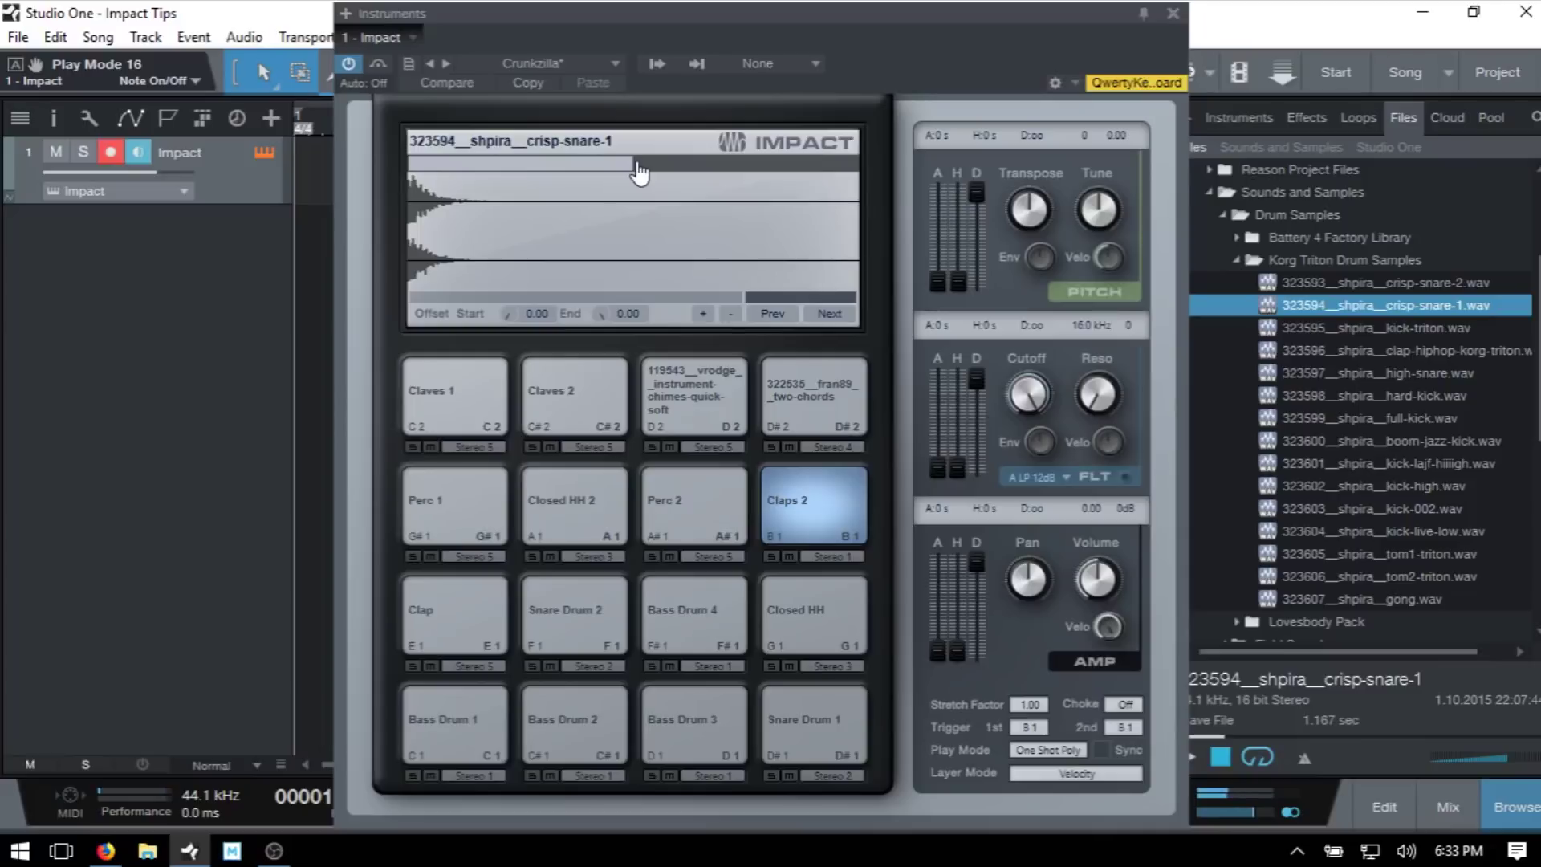
Move the velocity split between the Claps 2 pad's layers higher, lower, and back near the middle while playing the pad
{"action": "key", "text": "j"}
{"action": "key", "text": "j"}
{"action": "key", "text": "j"}
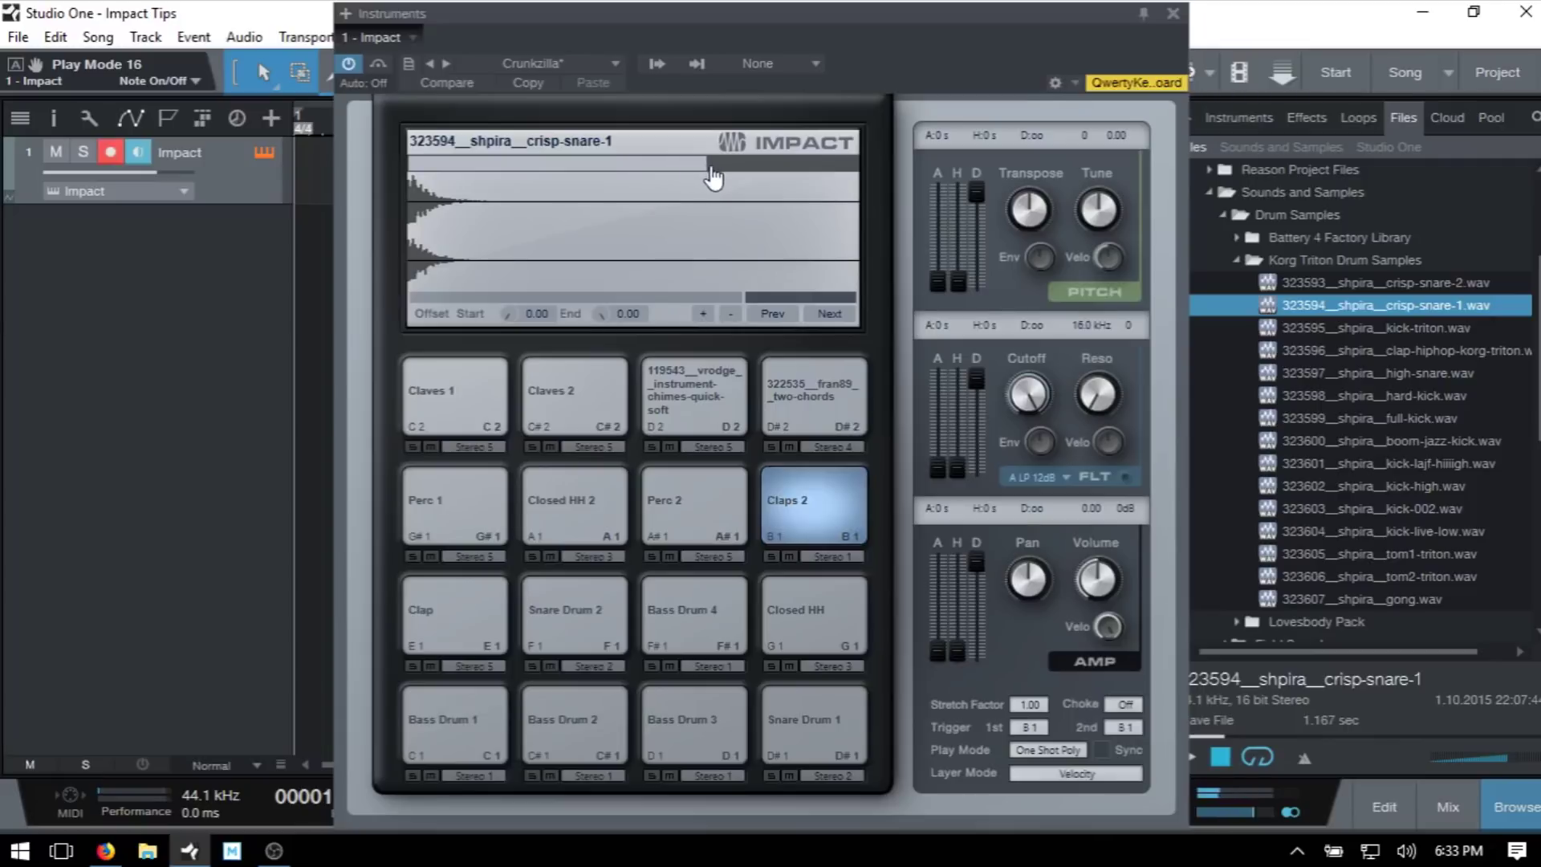
{"action": "key", "text": "j"}
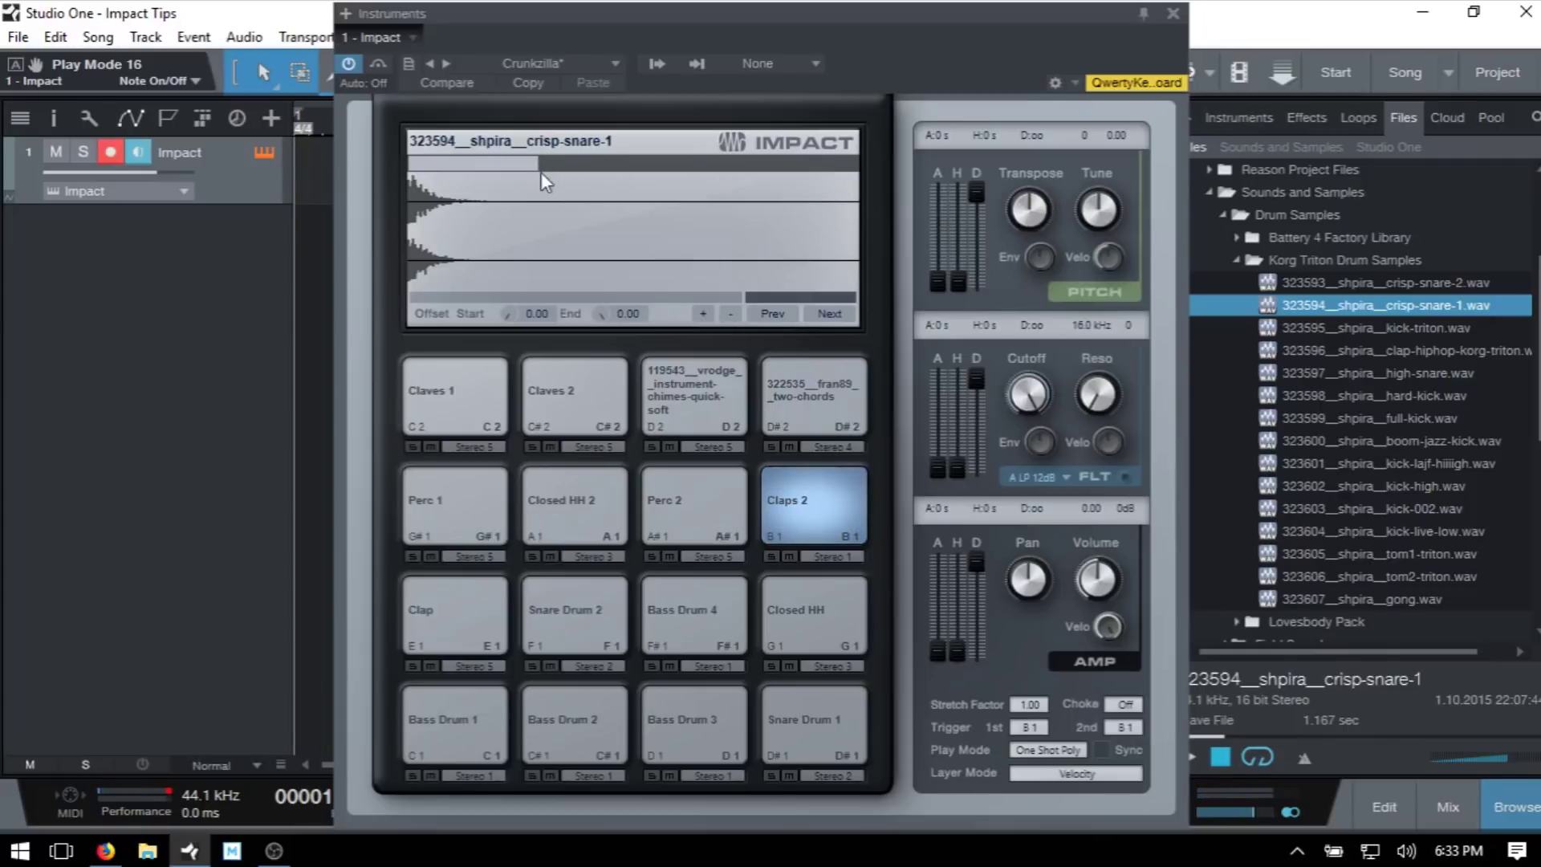
{"action": "key", "text": "j"}
{"action": "key", "text": "j"}
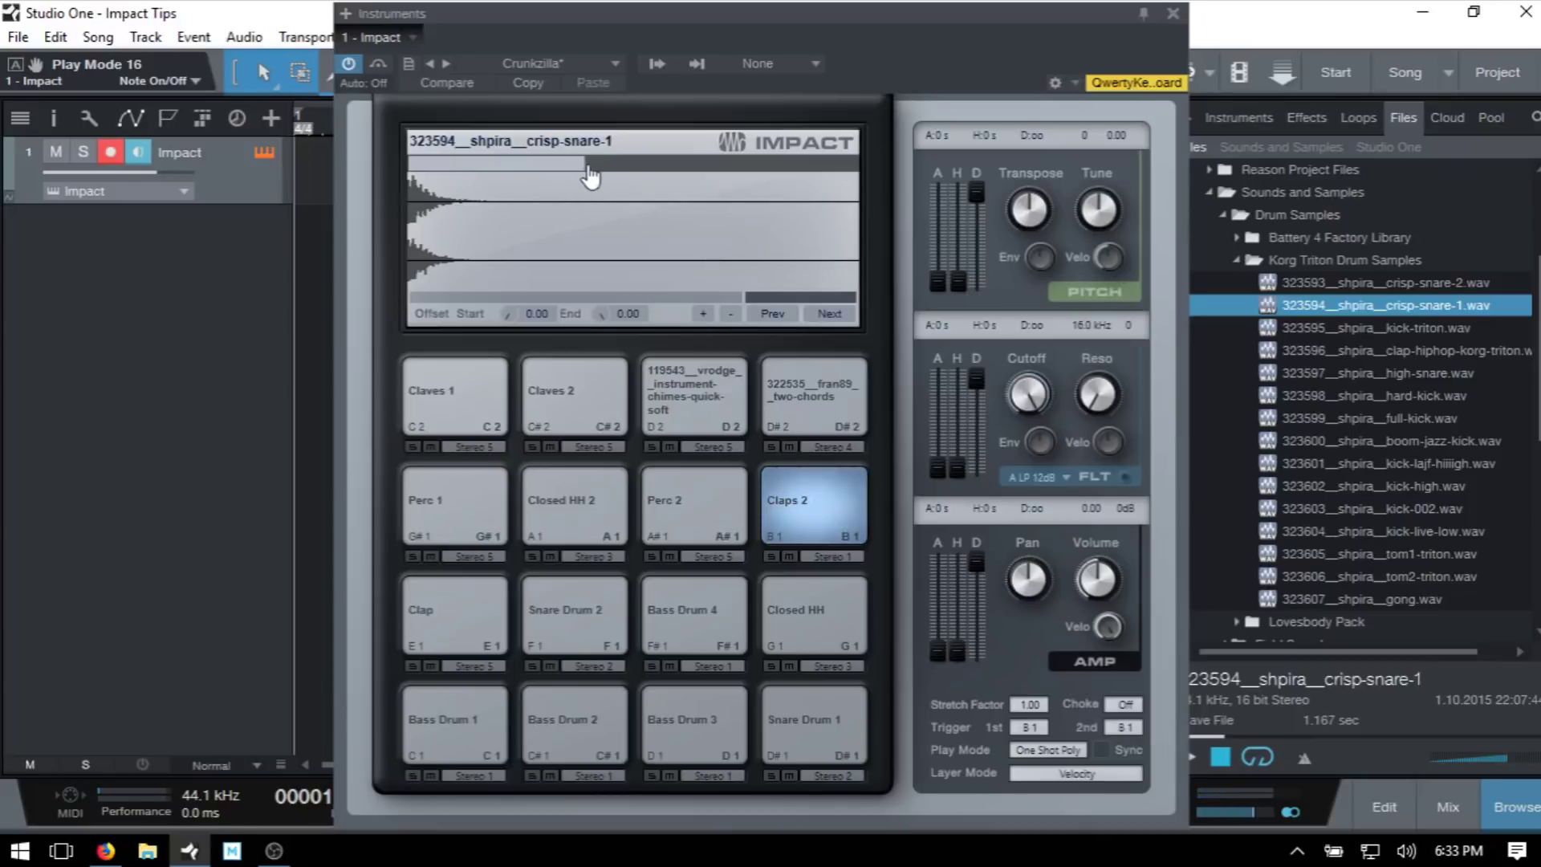
{"action": "left_click", "coordinate": [647, 175]}
Preview several Korg Triton drum samples, including high-snare, boom-jazz-kick and kick-high, and add high-snare as a third layer on the Claps 2 pad
{"action": "left_click", "coordinate": [1341, 375]}
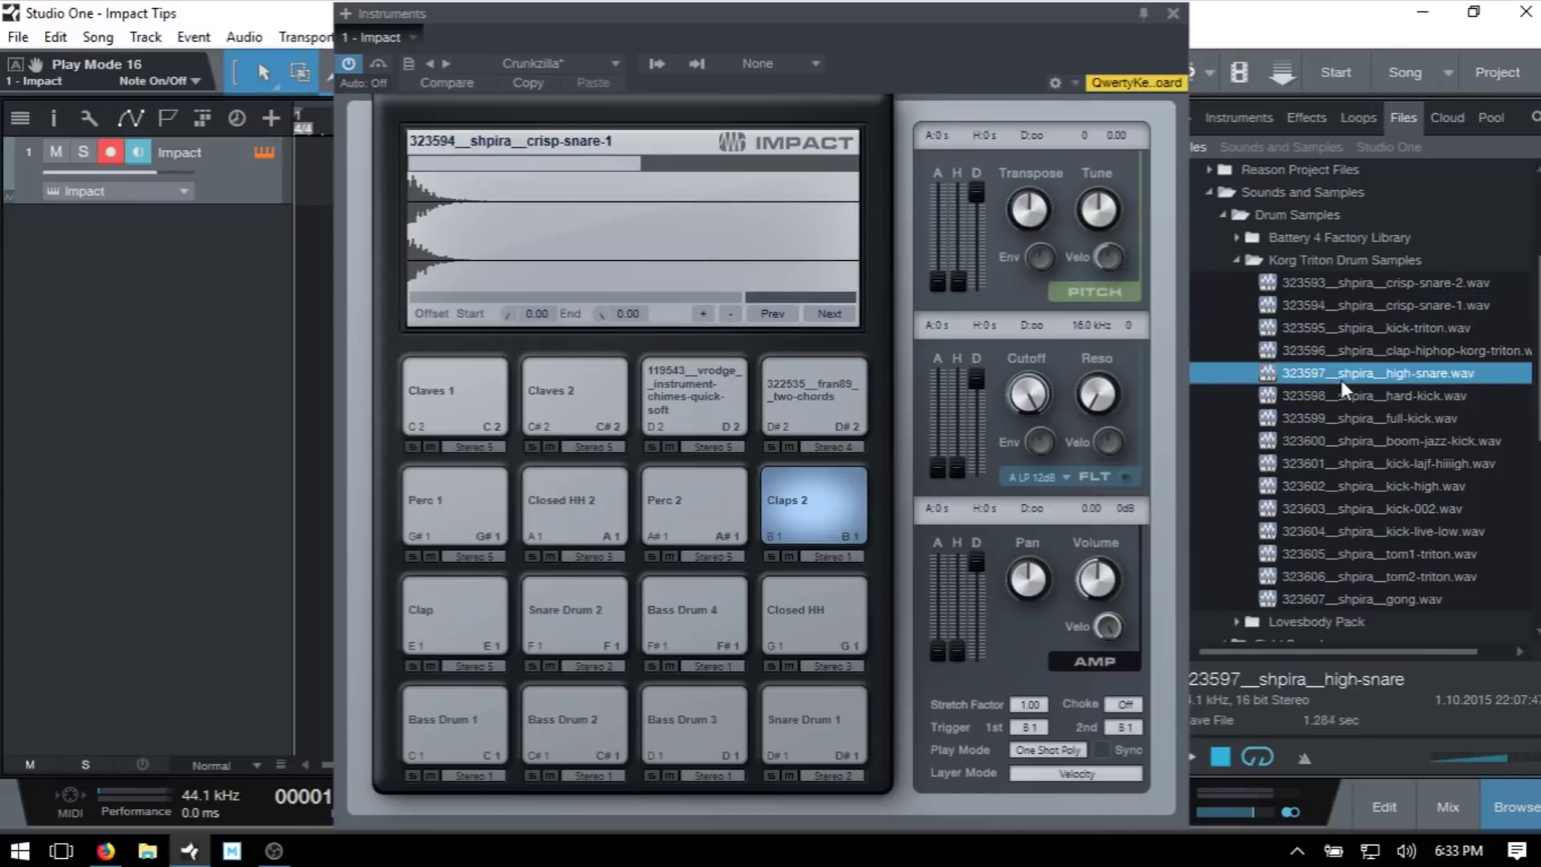
{"action": "left_click", "coordinate": [1194, 758]}
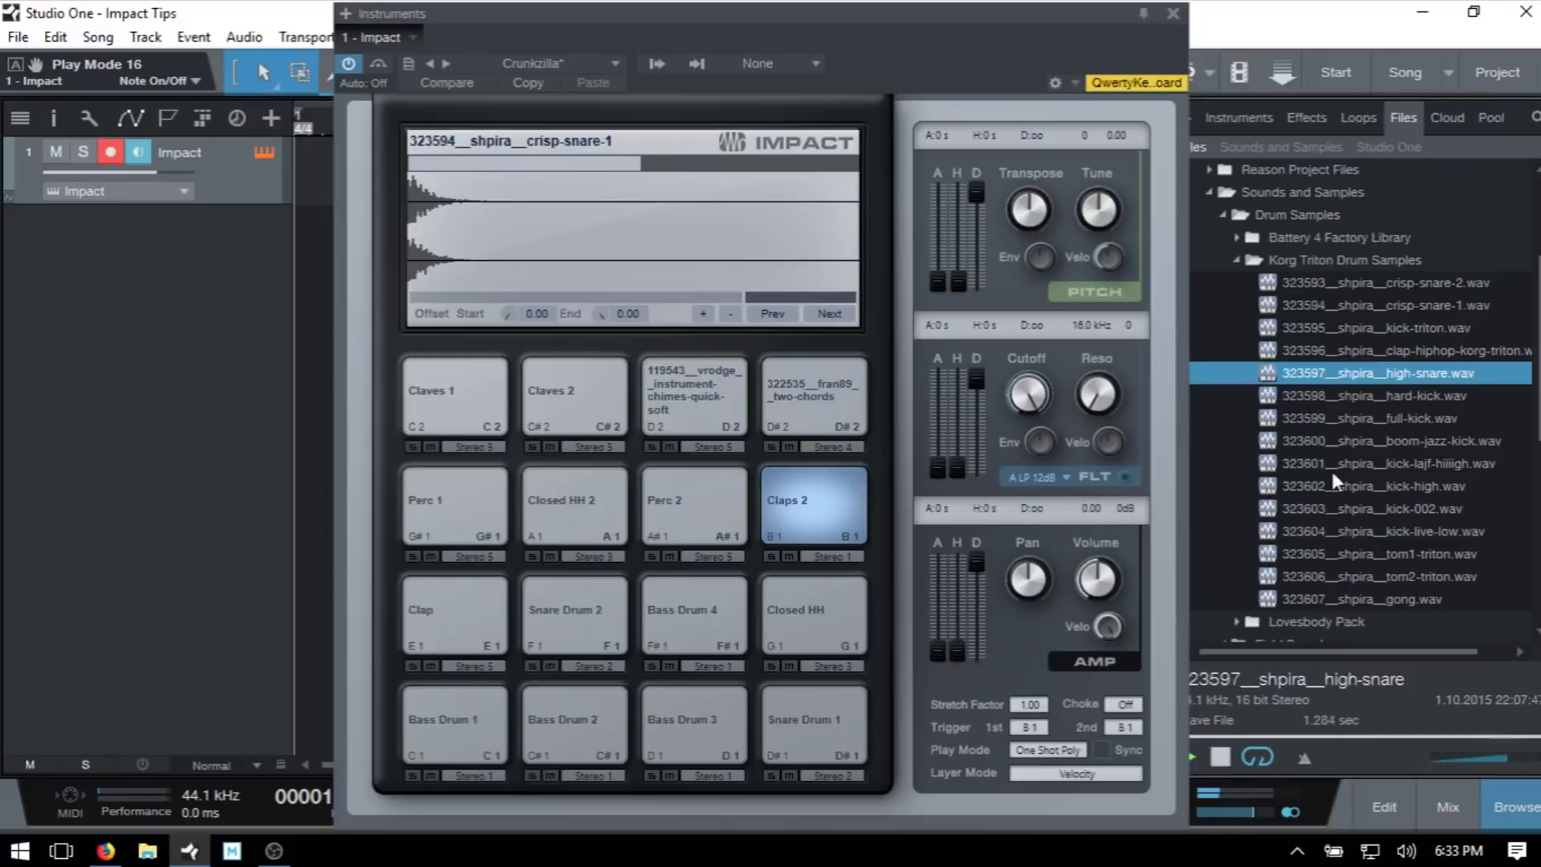
{"action": "left_click", "coordinate": [1350, 441]}
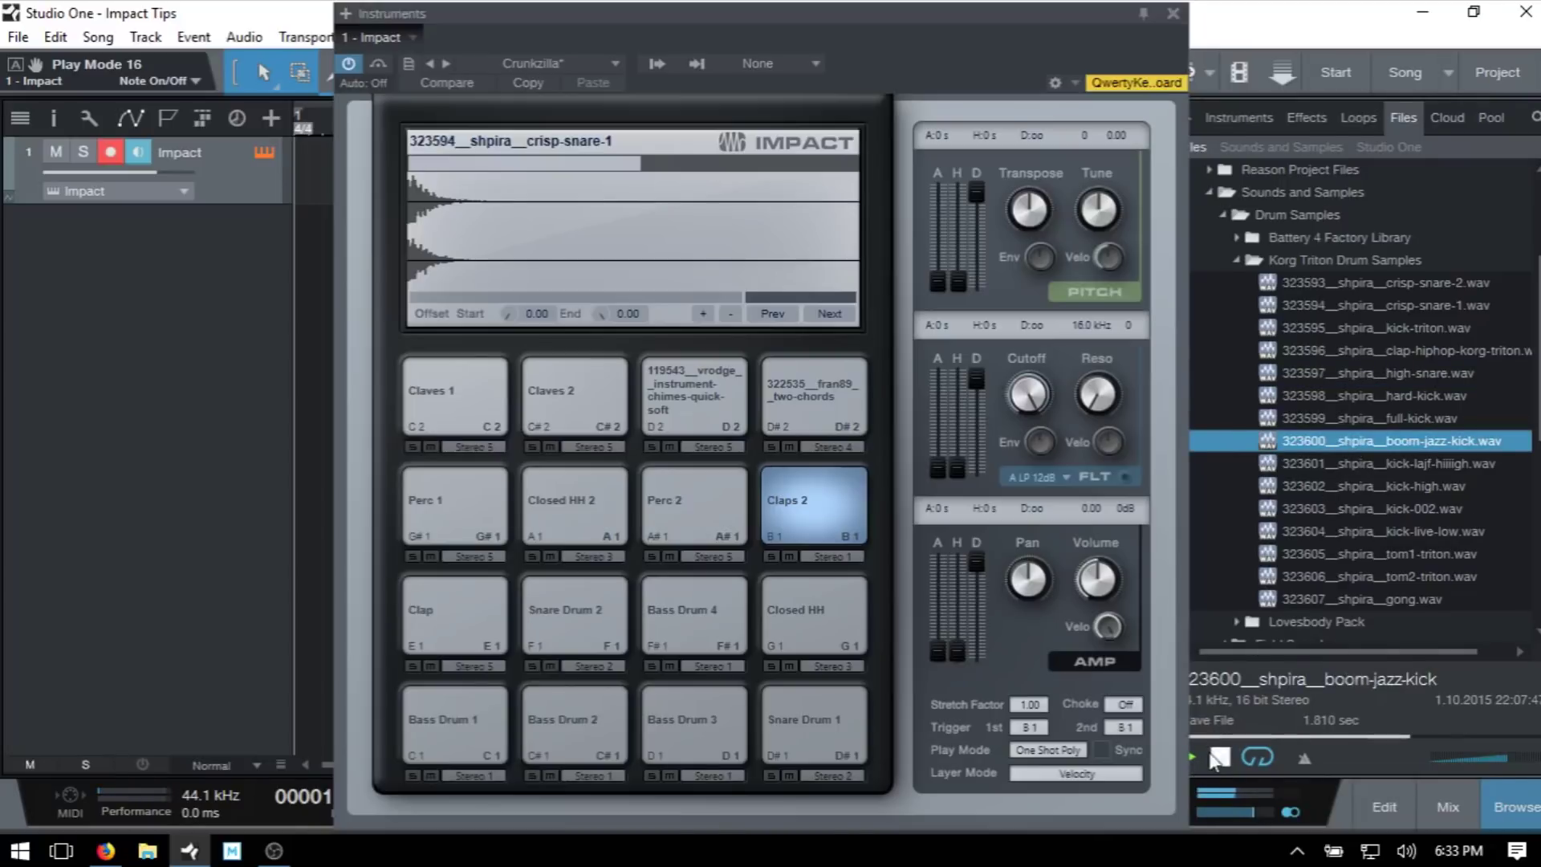
{"action": "left_click", "coordinate": [1311, 485]}
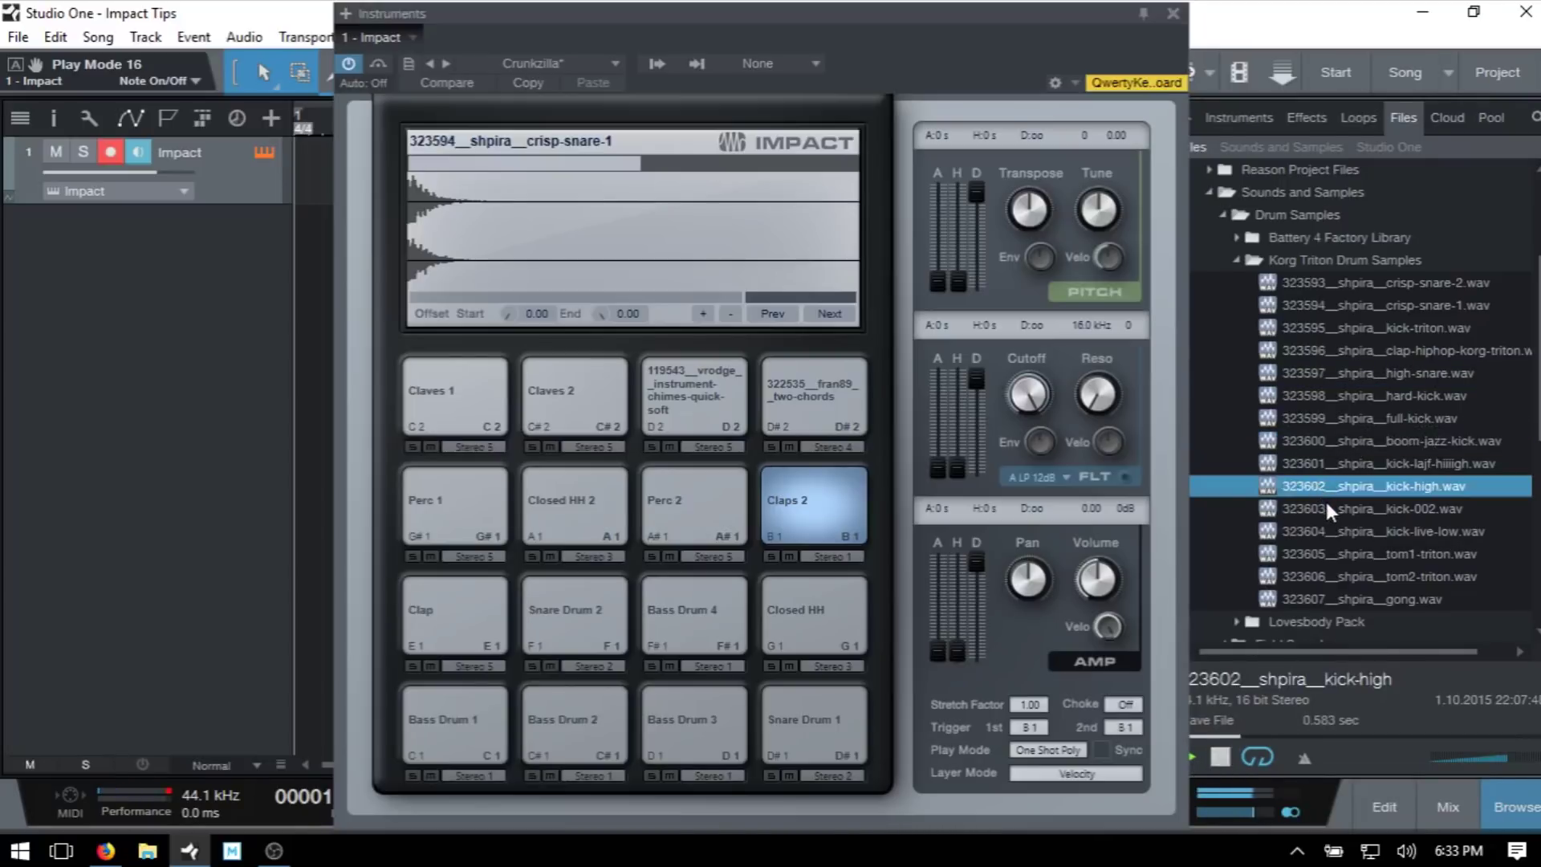
{"action": "left_click", "coordinate": [1336, 552]}
{"action": "left_click", "coordinate": [1334, 374]}
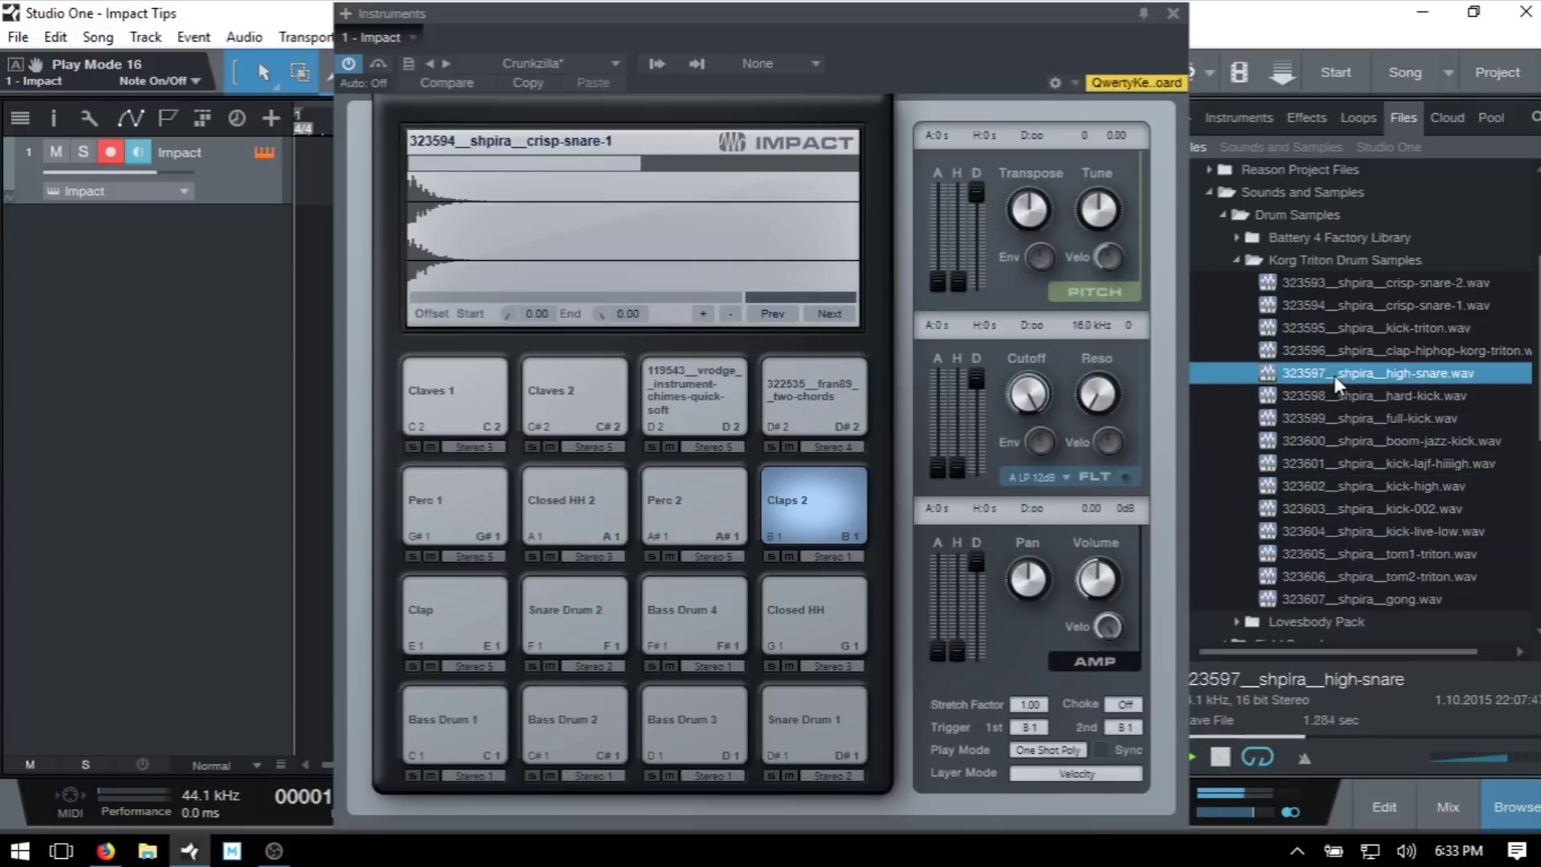
{"action": "left_click_drag", "start_coordinate": [1338, 373], "coordinate": [834, 503]}
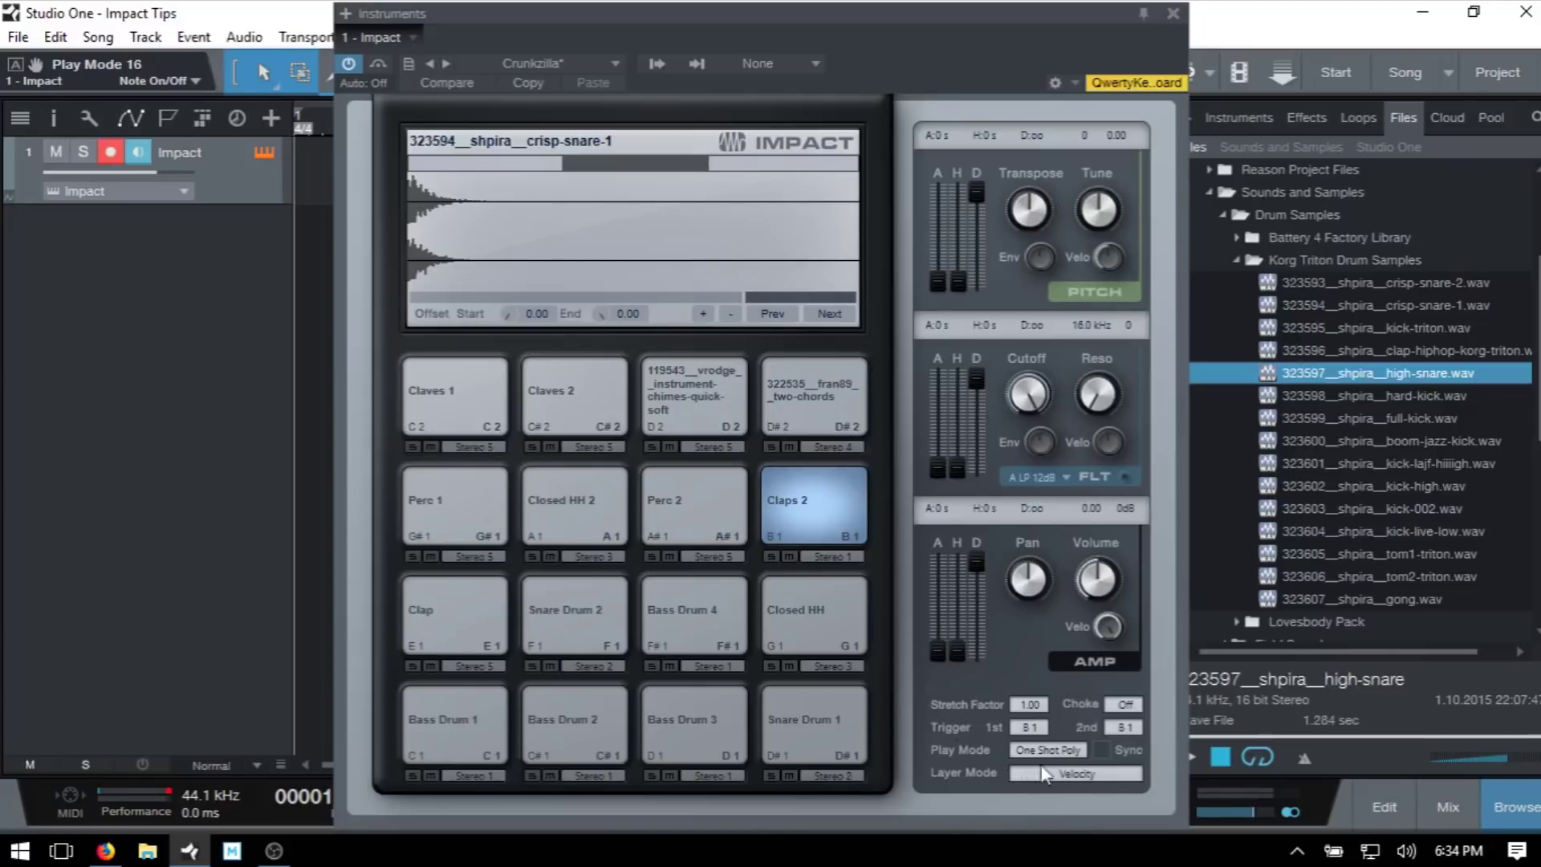
Set the Claps 2 pad's layer mode to Round Robin and play the pad repeatedly to hear its layers alternate
{"action": "left_click", "coordinate": [1080, 774]}
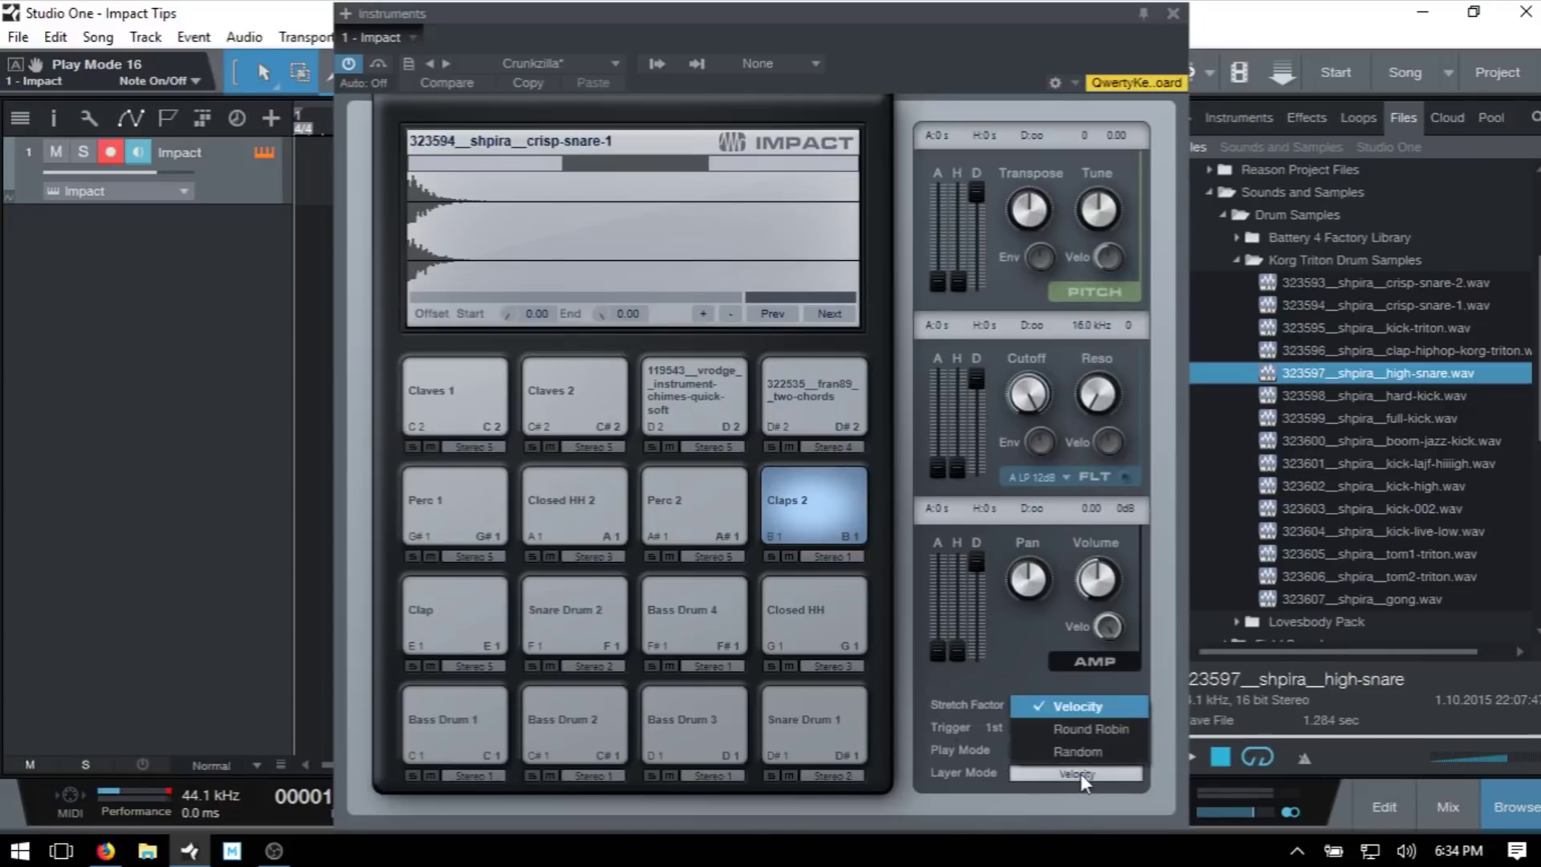
{"action": "left_click", "coordinate": [1067, 729]}
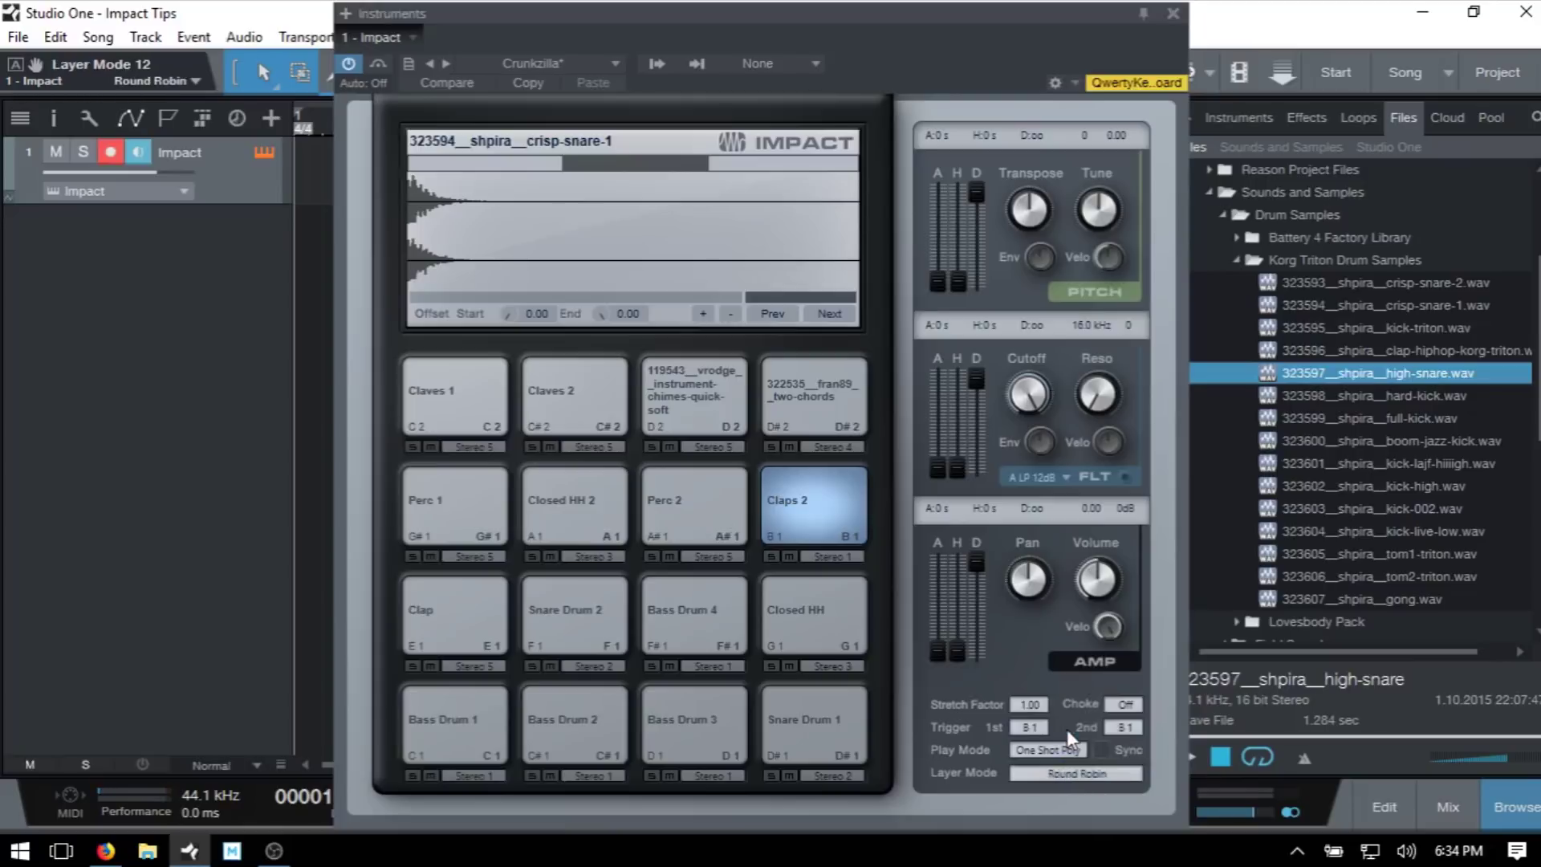
{"action": "key", "text": "j"}
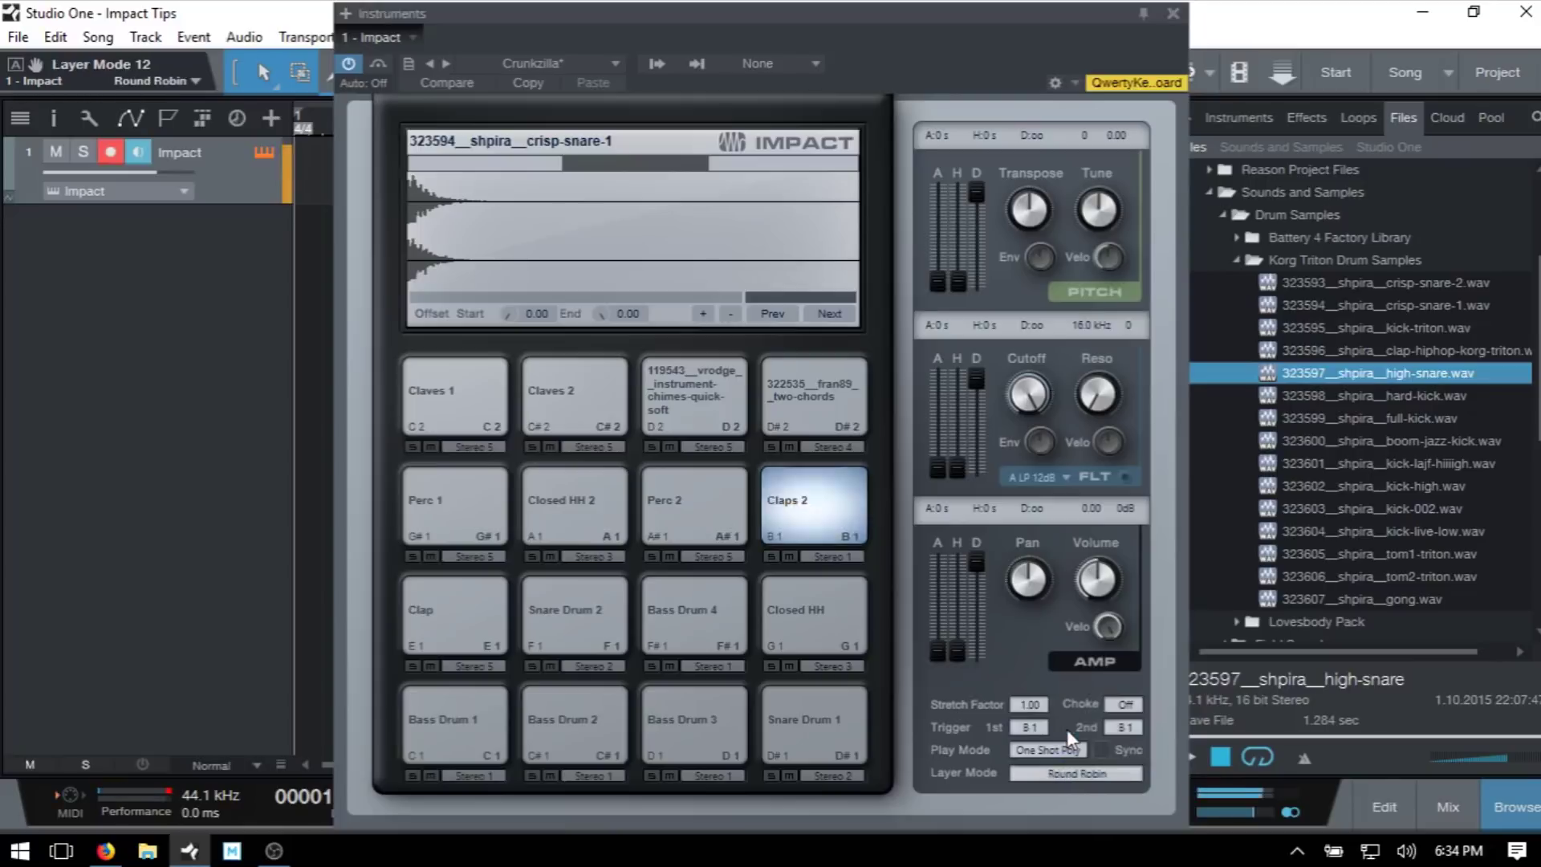
{"action": "key", "text": "j"}
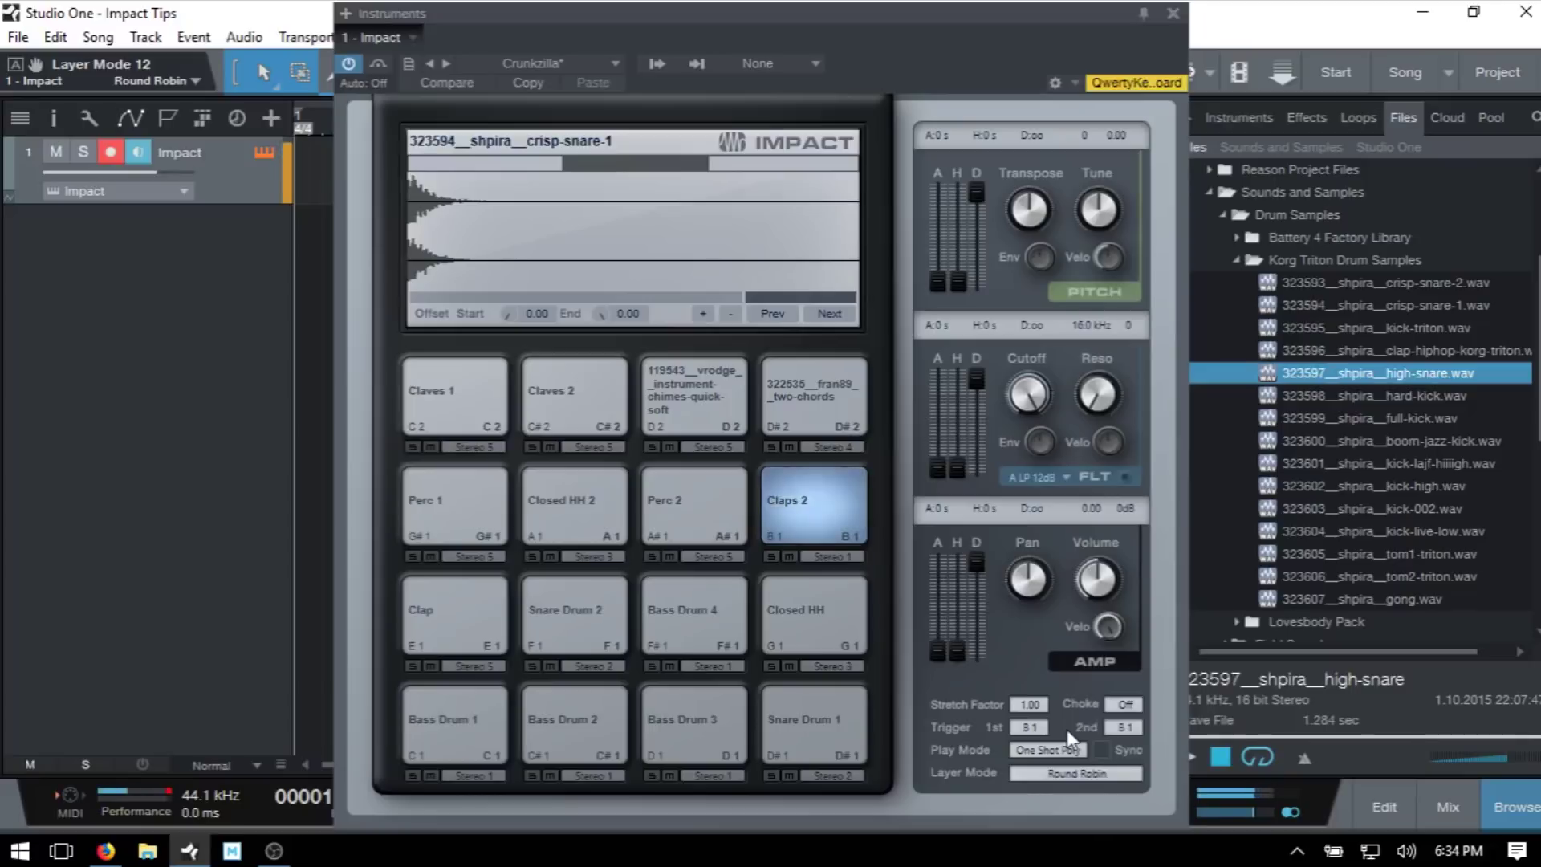
{"action": "key", "text": "j"}
{"action": "key", "text": "j"}
{"action": "key", "text": "j"}
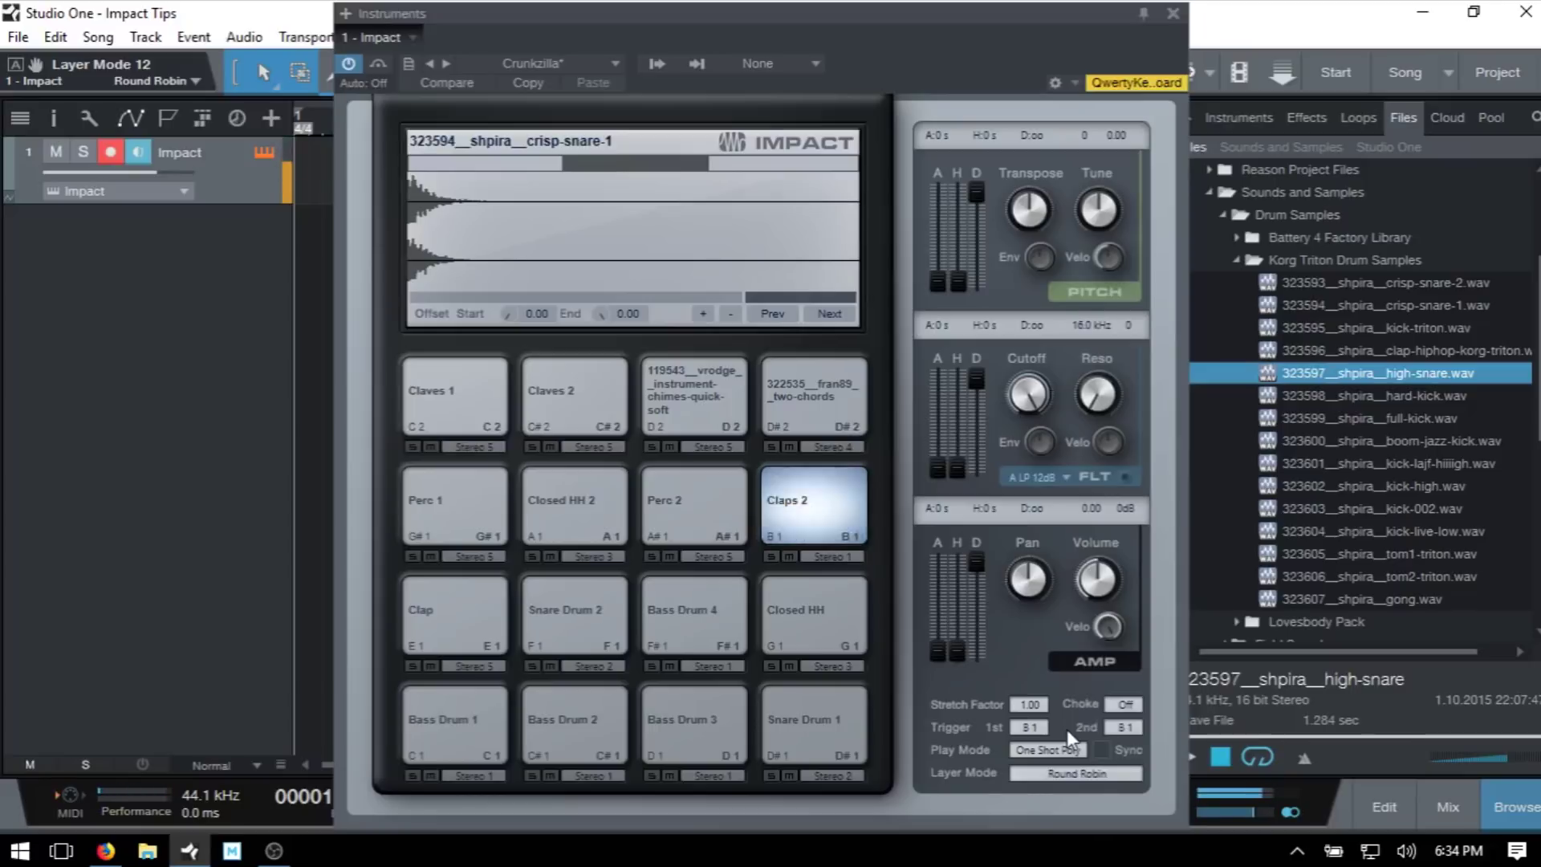
Change the Claps 2 pad's layer mode to Random and play the pad repeatedly to test it
{"action": "left_click", "coordinate": [1091, 776]}
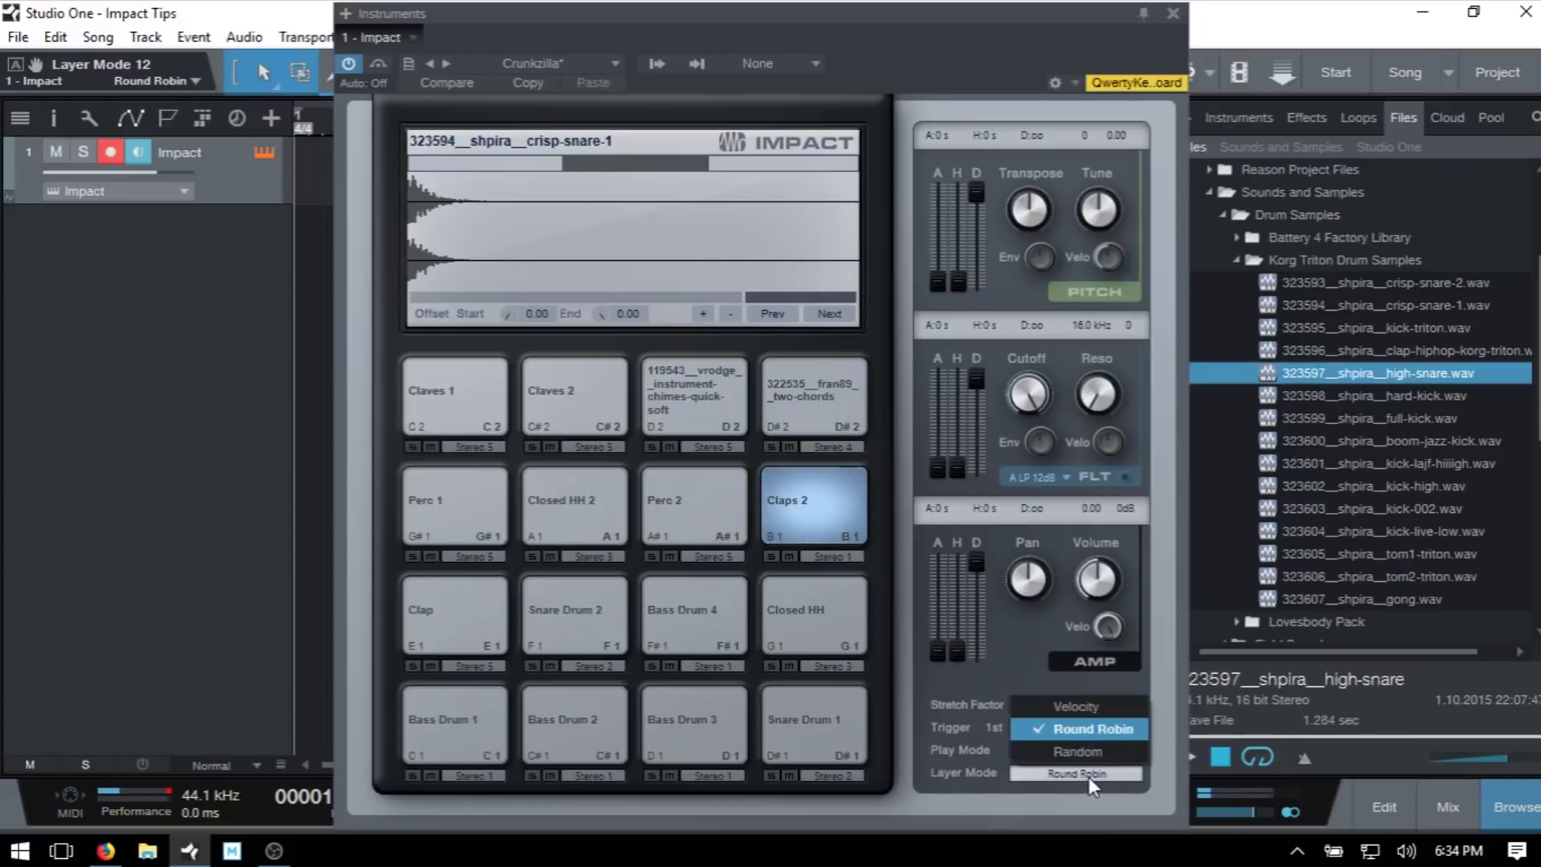
{"action": "left_click", "coordinate": [1077, 753]}
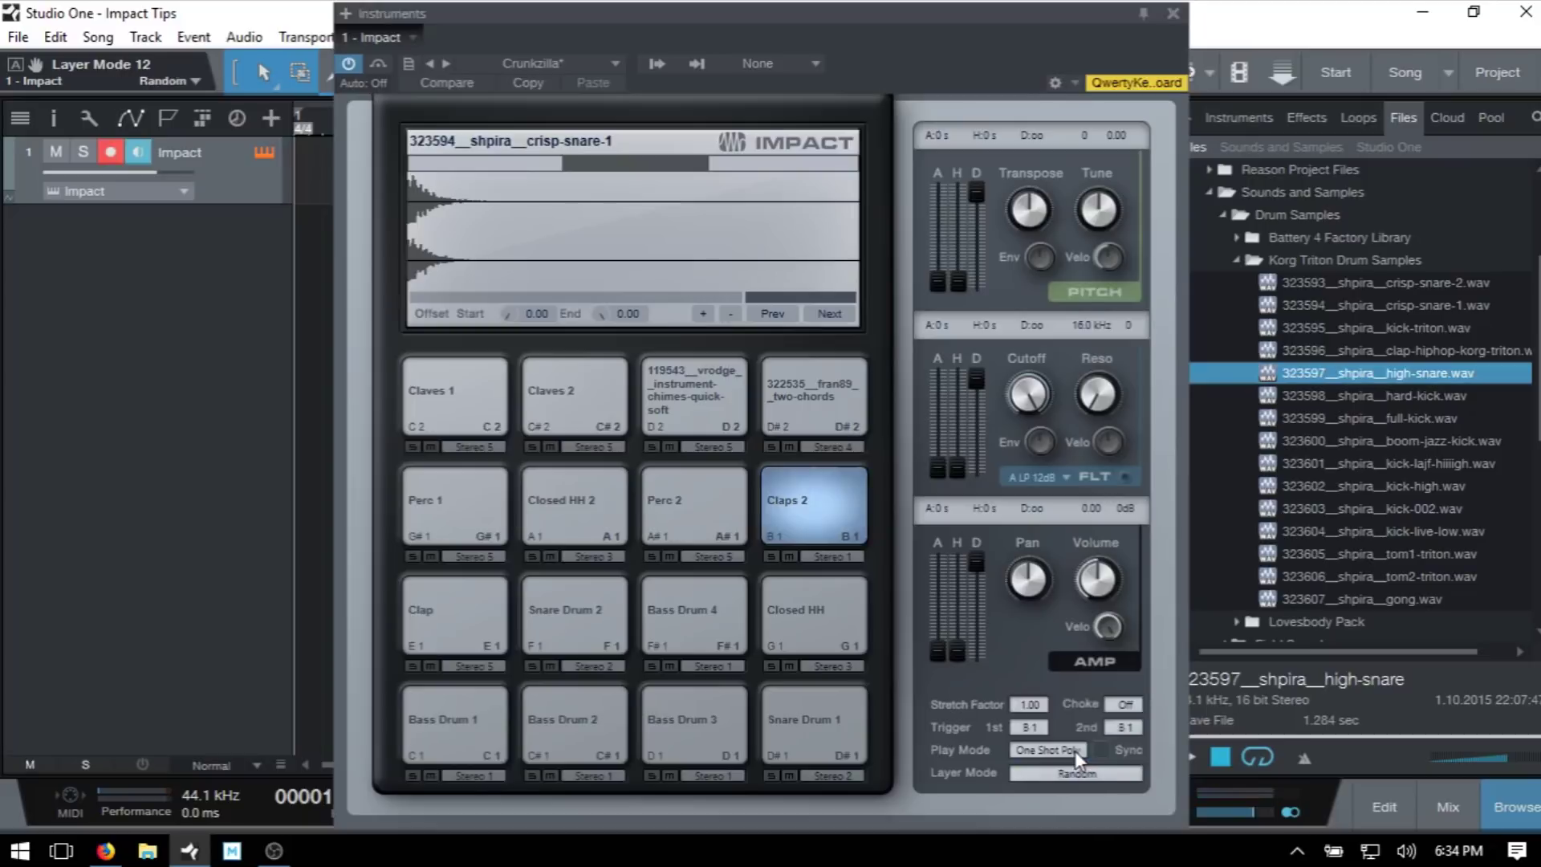
{"action": "key", "text": "j"}
{"action": "key", "text": "j"}
{"action": "key", "text": "j"}
{"action": "key", "text": "j"}
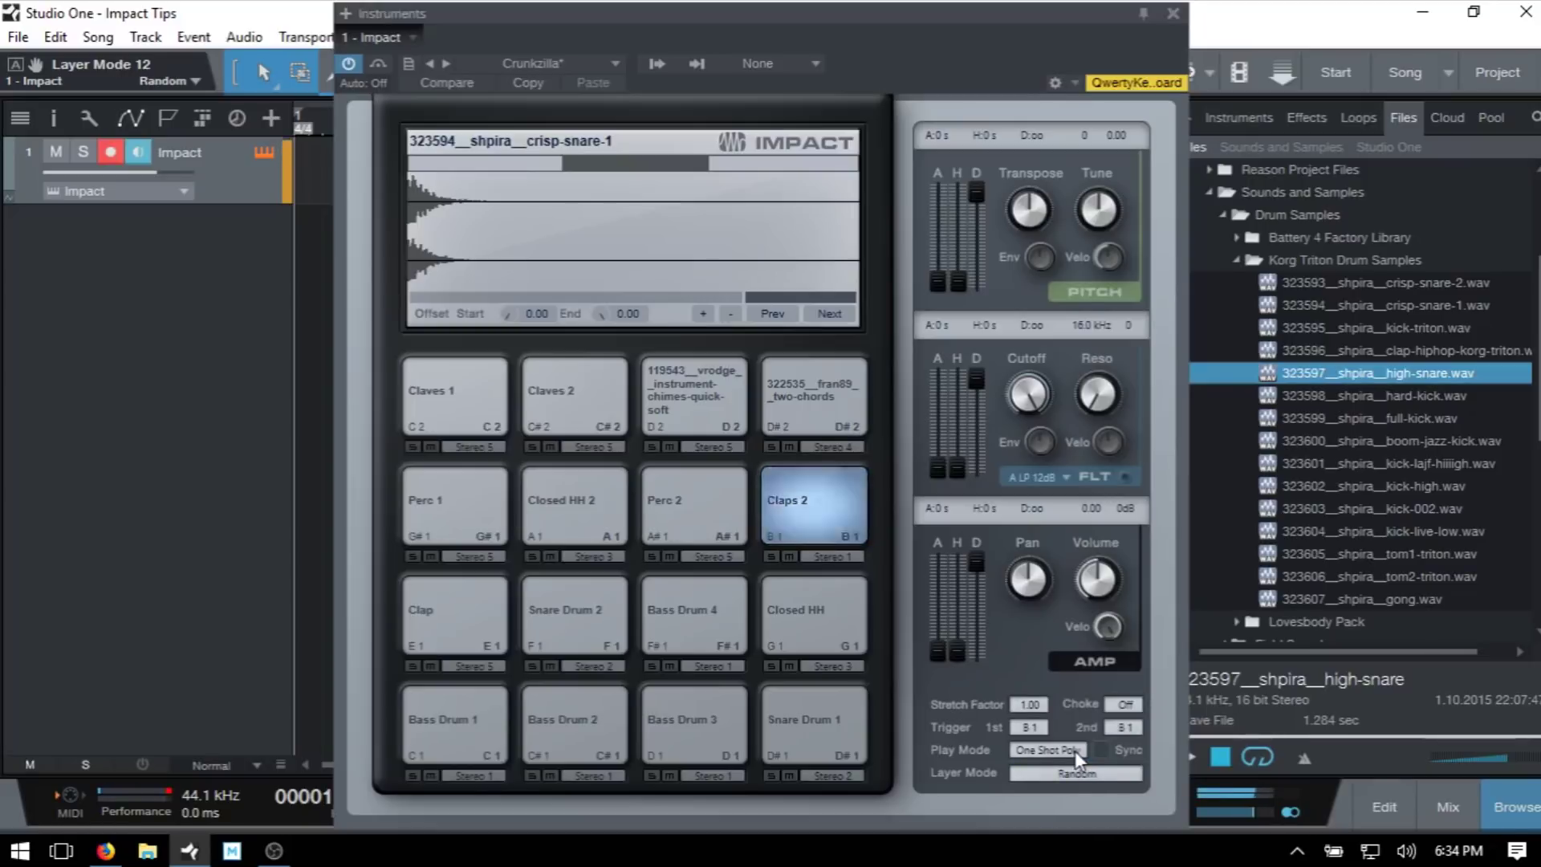